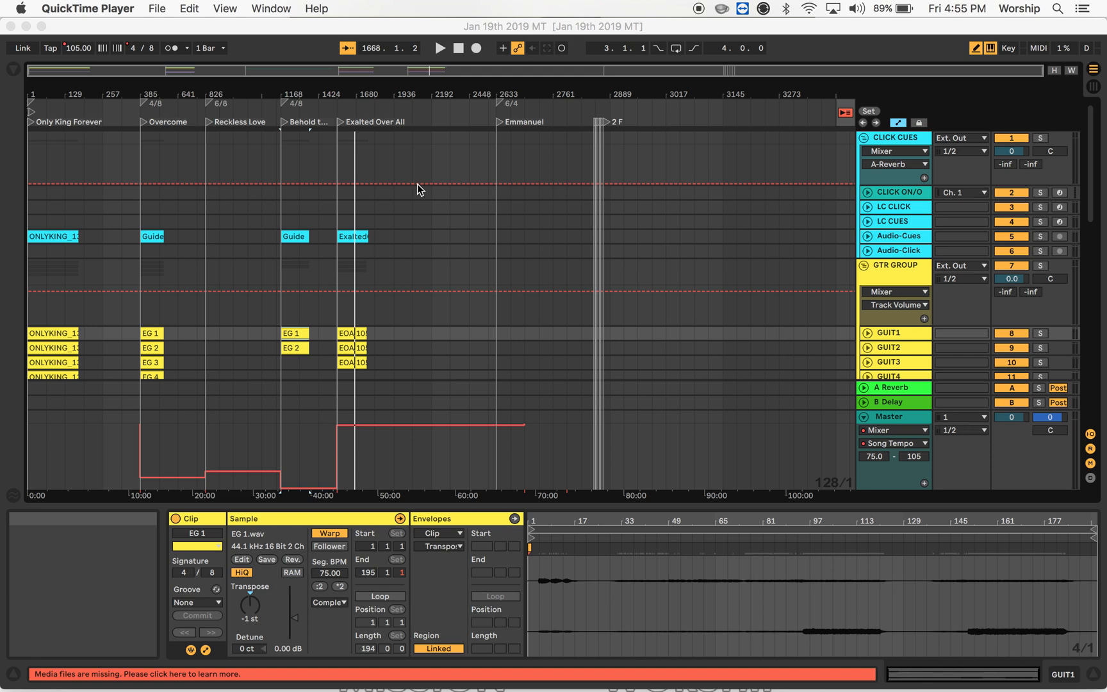
Switch to Ableton Live and move the insert mark through the Reckless Love, Behold the Lamb and Exalted Over All locators.
click(529, 28)
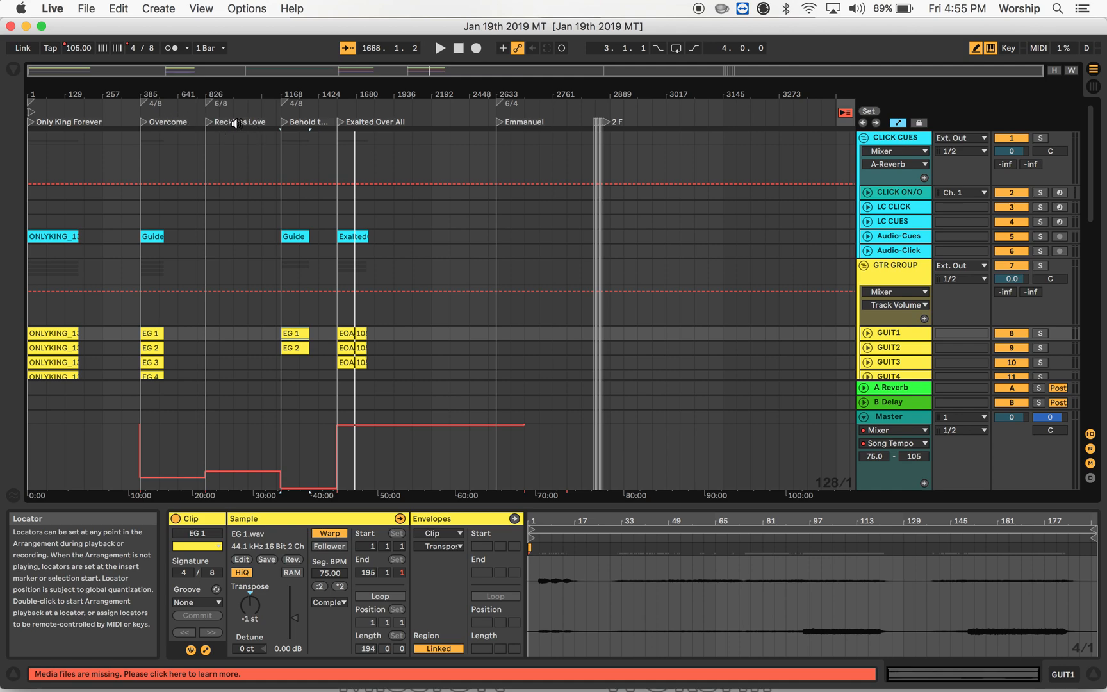
click(206, 121)
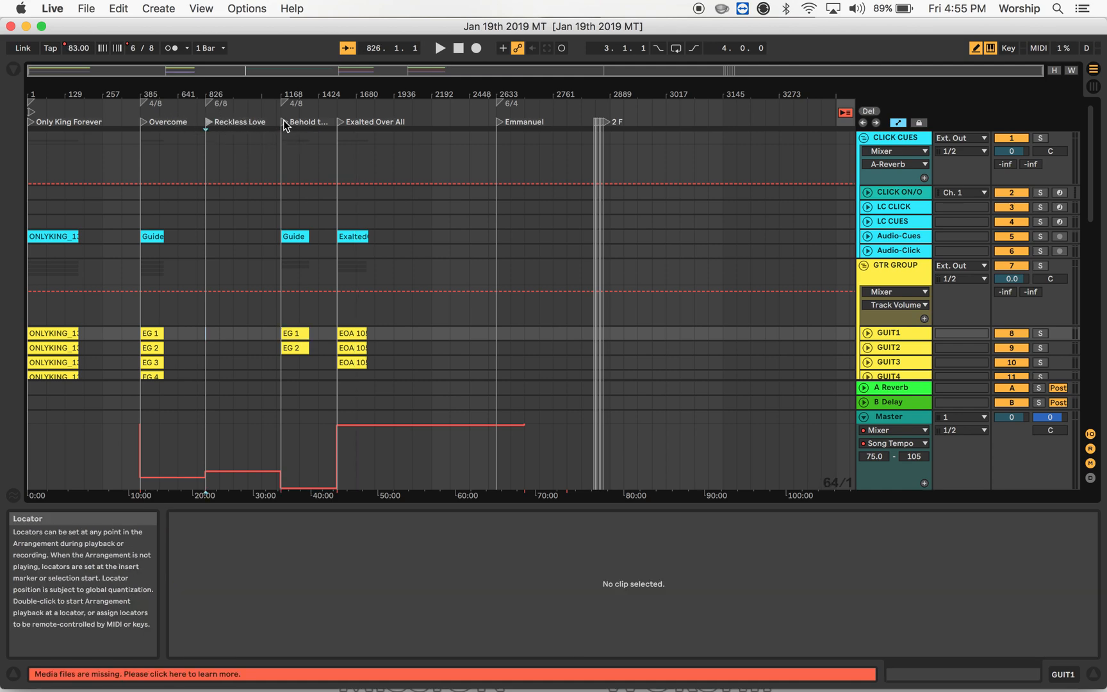
click(283, 122)
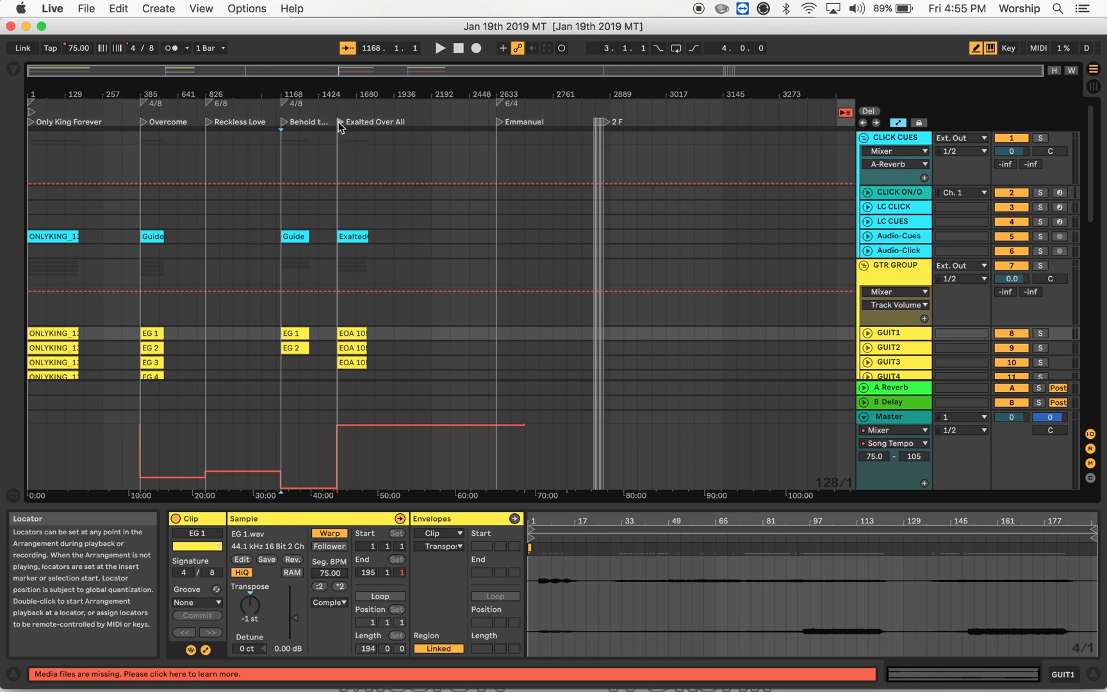
click(339, 123)
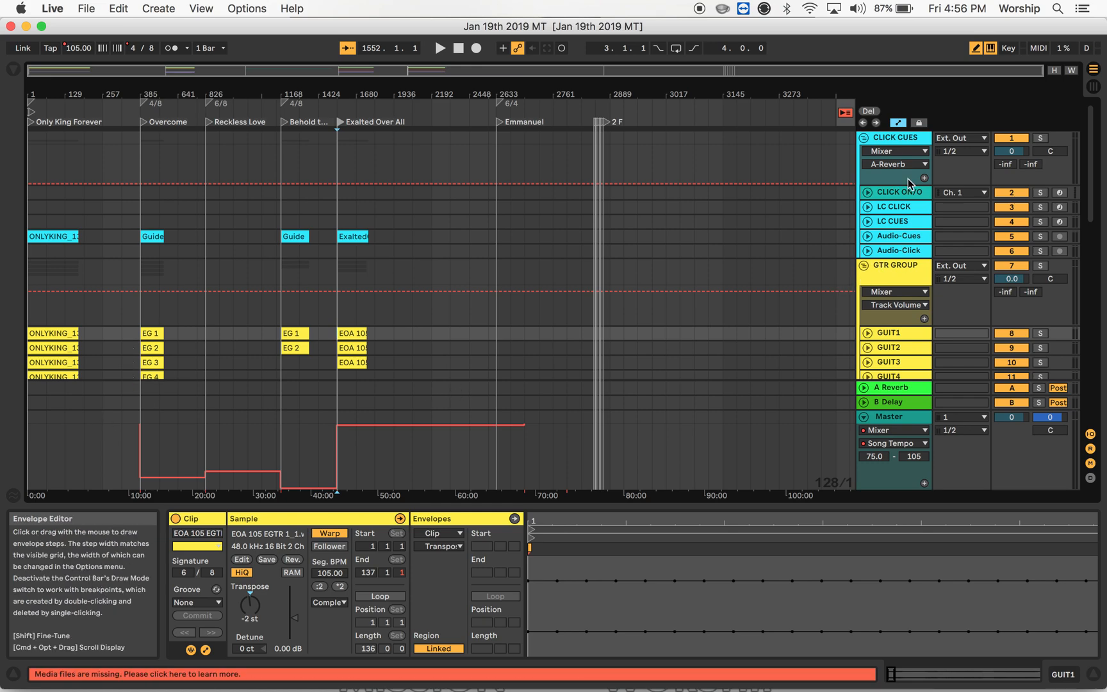
Fold the CLICK CUES, GTR GROUP, PAD GROUP, PERC GROUP and SYNTH GROUP tracks.
click(864, 143)
click(863, 152)
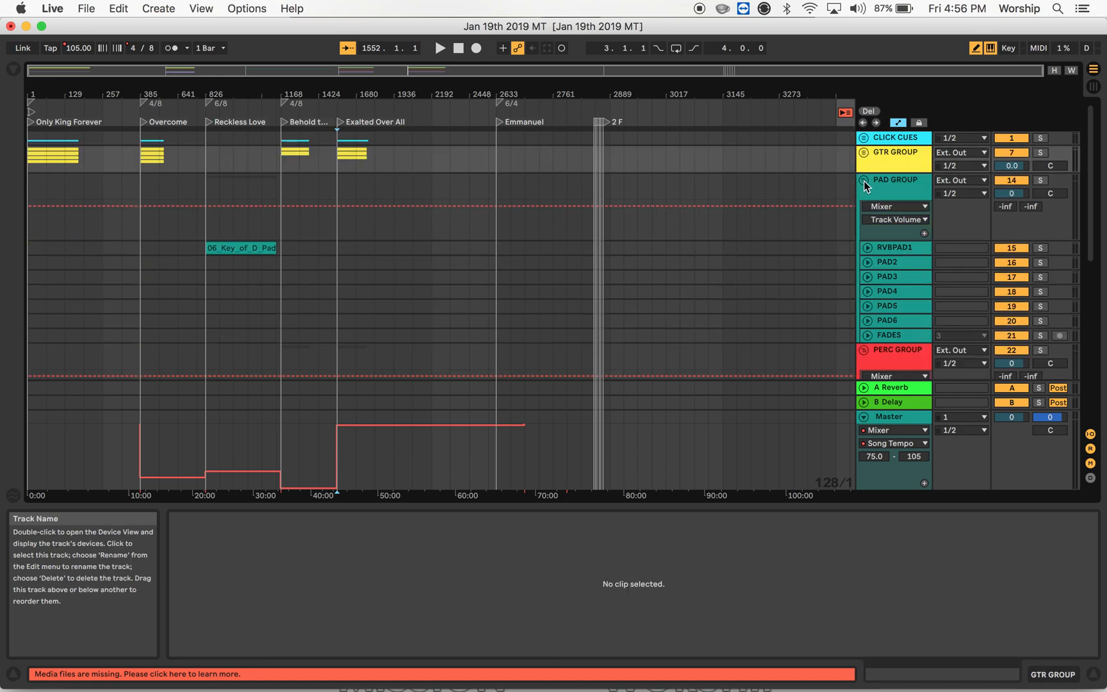
click(864, 181)
click(863, 208)
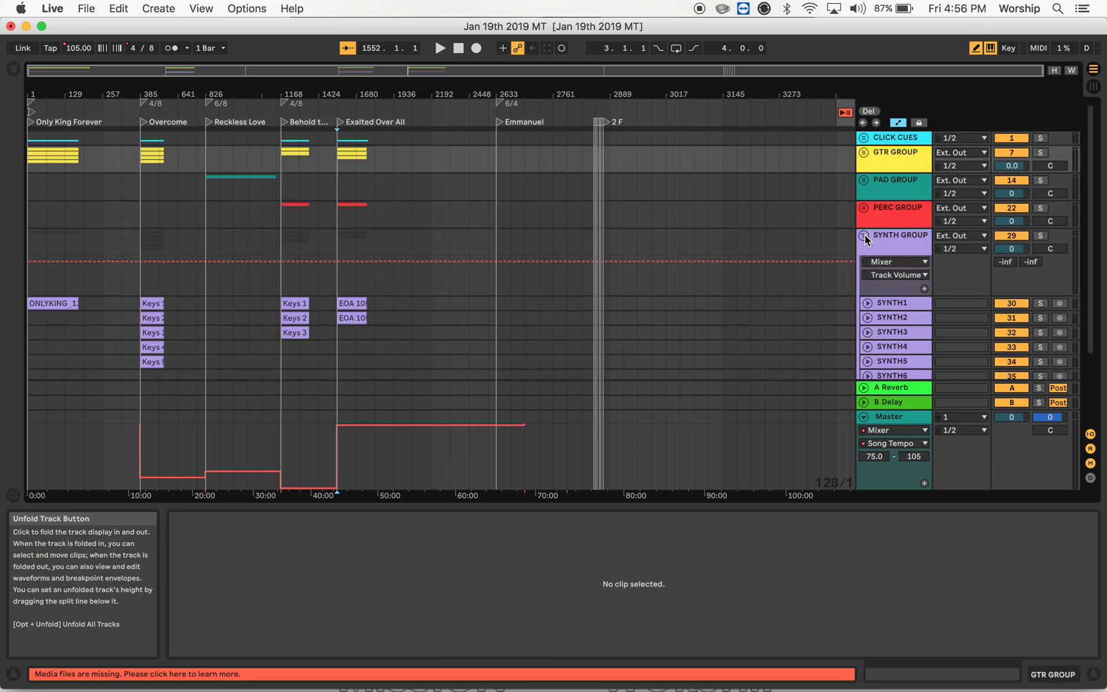
click(864, 235)
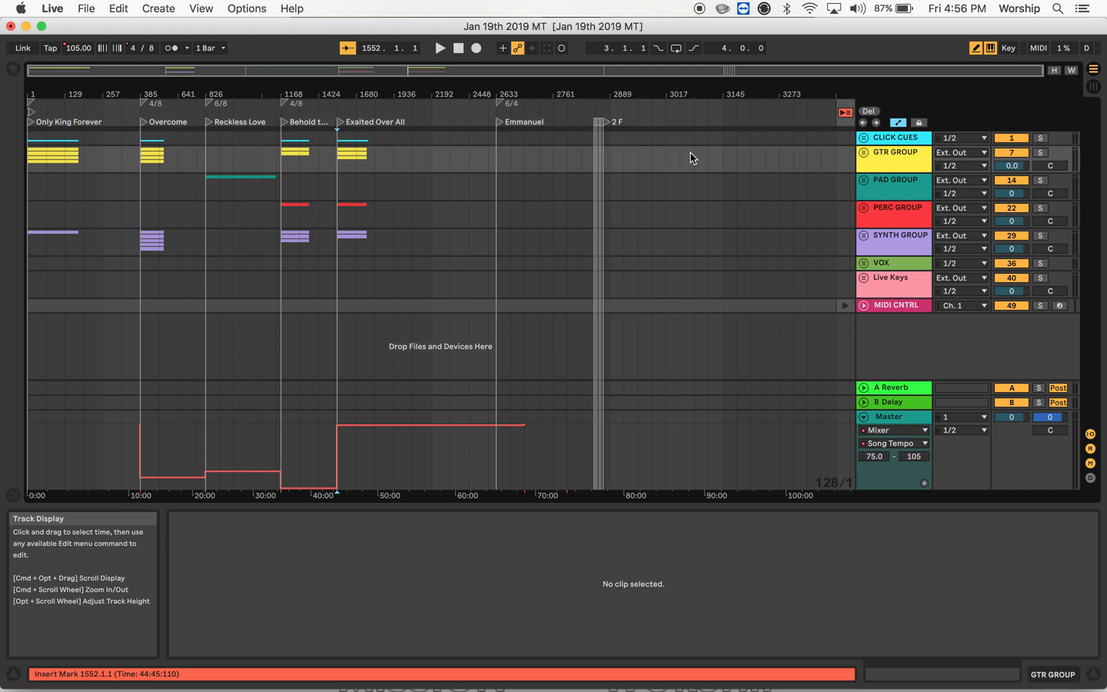
Unfold GTR GROUP and audition the arrangement from the middle of Only King Forever, then stop playback.
click(865, 154)
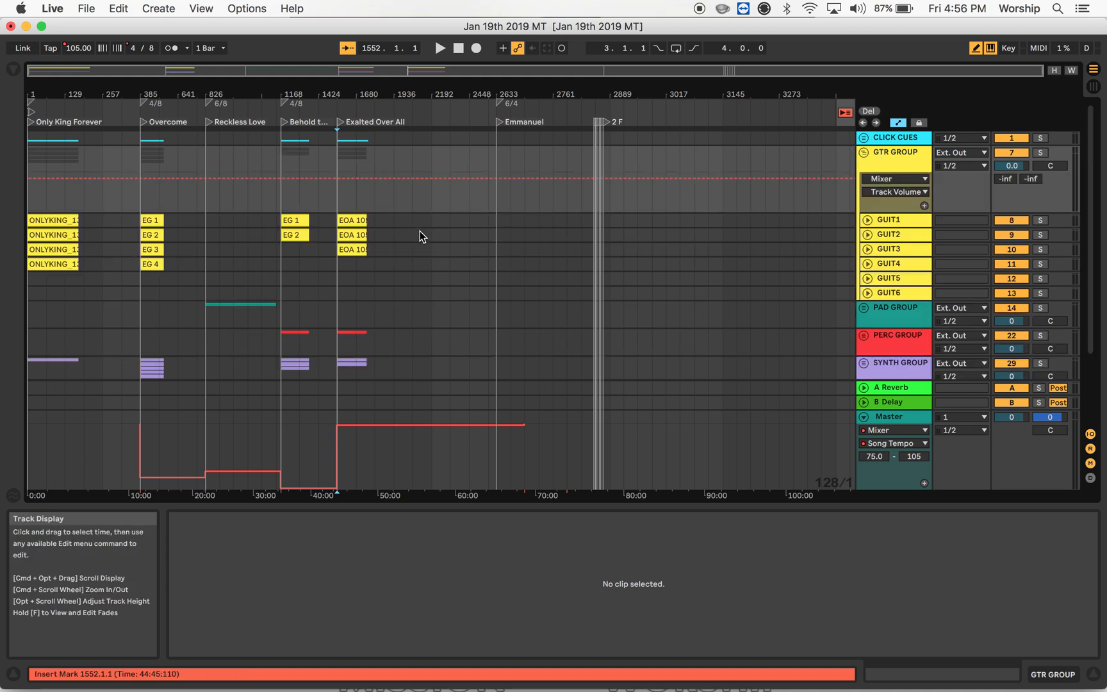
click(48, 114)
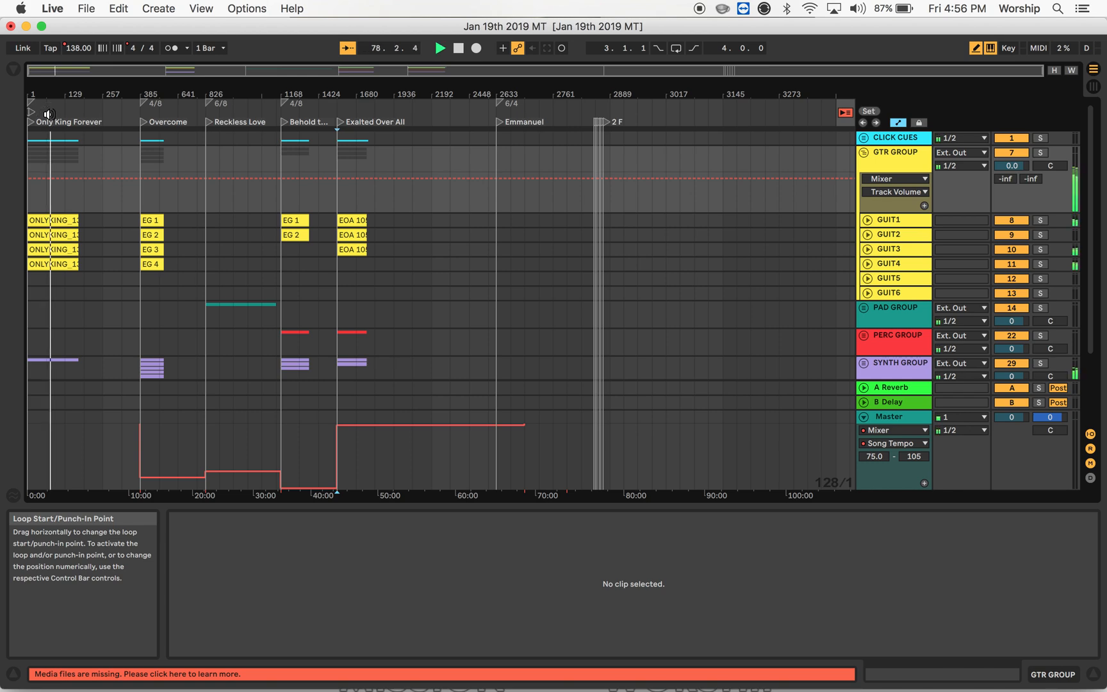
scroll(69, 262, down, 5)
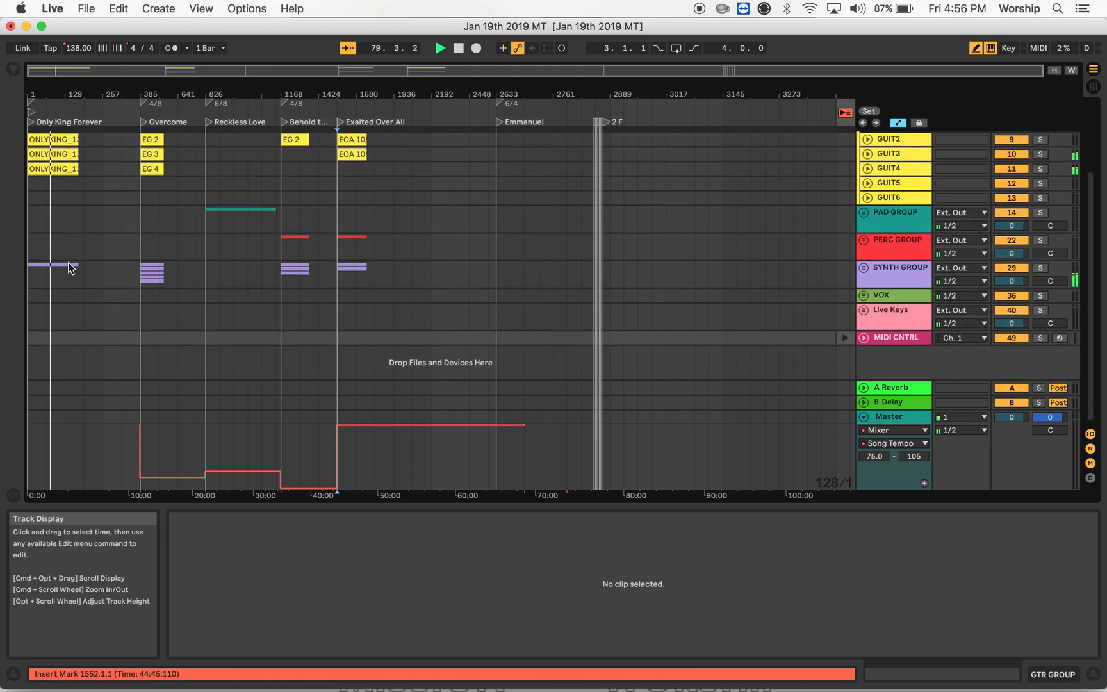
scroll(69, 262, up, 2)
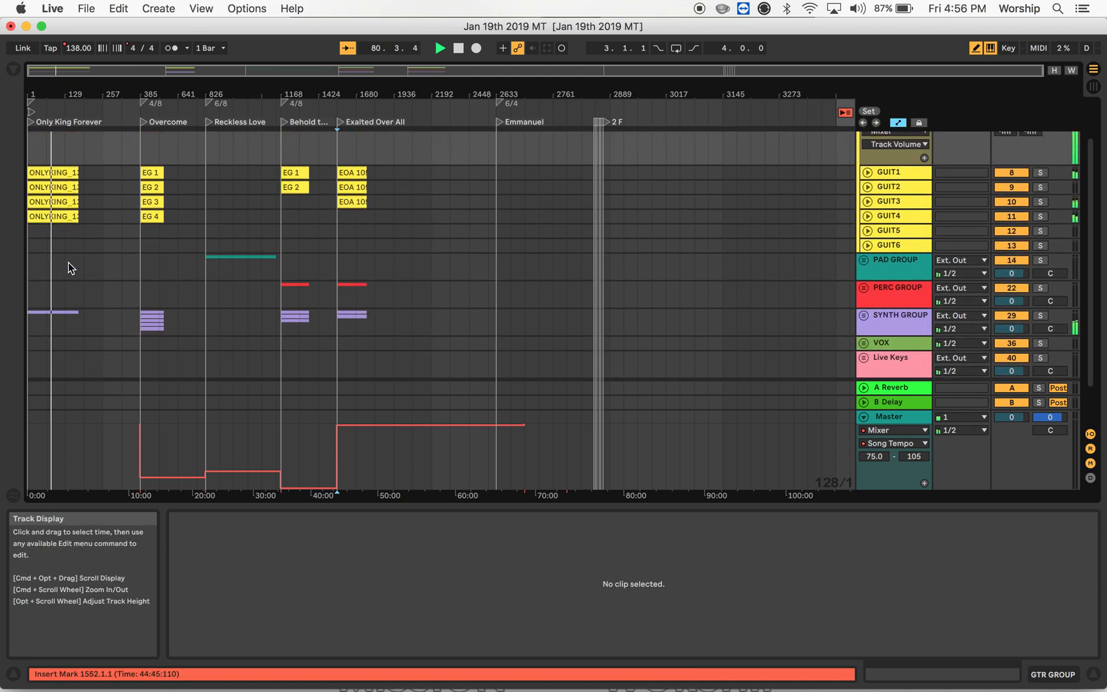
scroll(68, 263, up, 2)
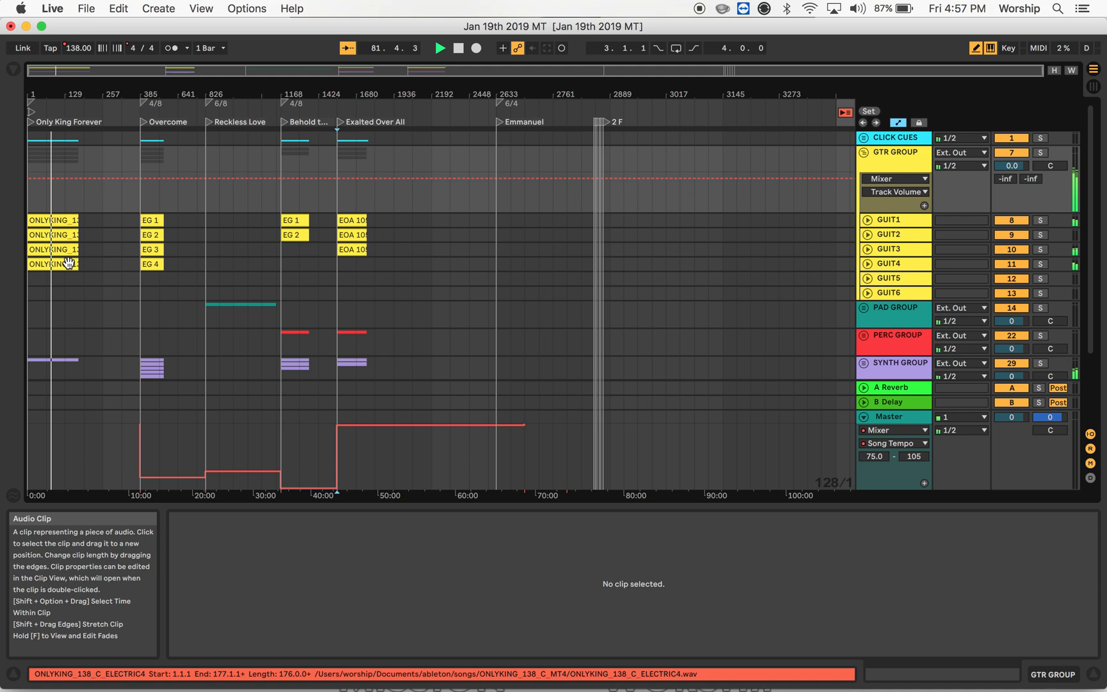
key(space)
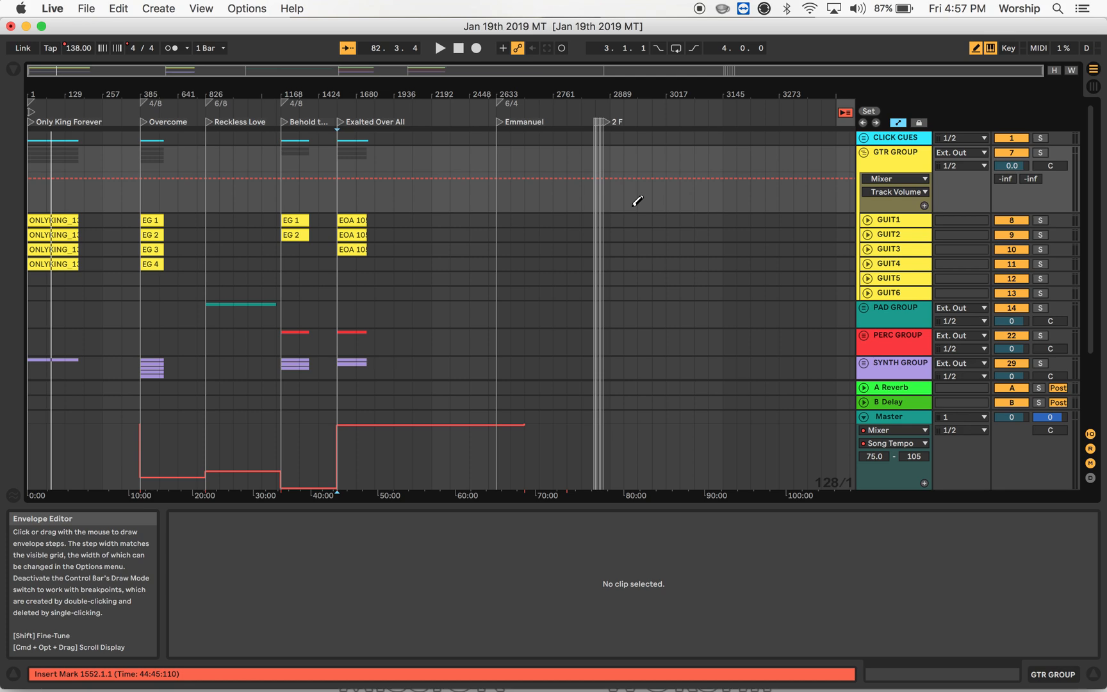
Open the audio preferences and list the available audio output devices.
click(87, 10)
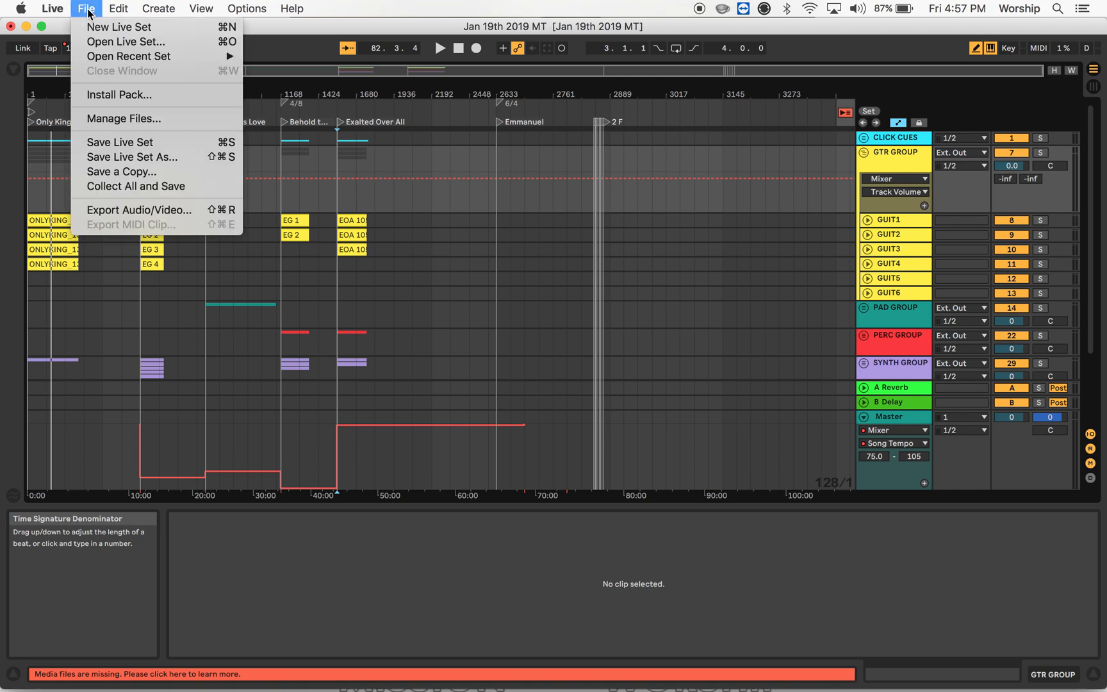
mouse_move(52, 9)
click(63, 48)
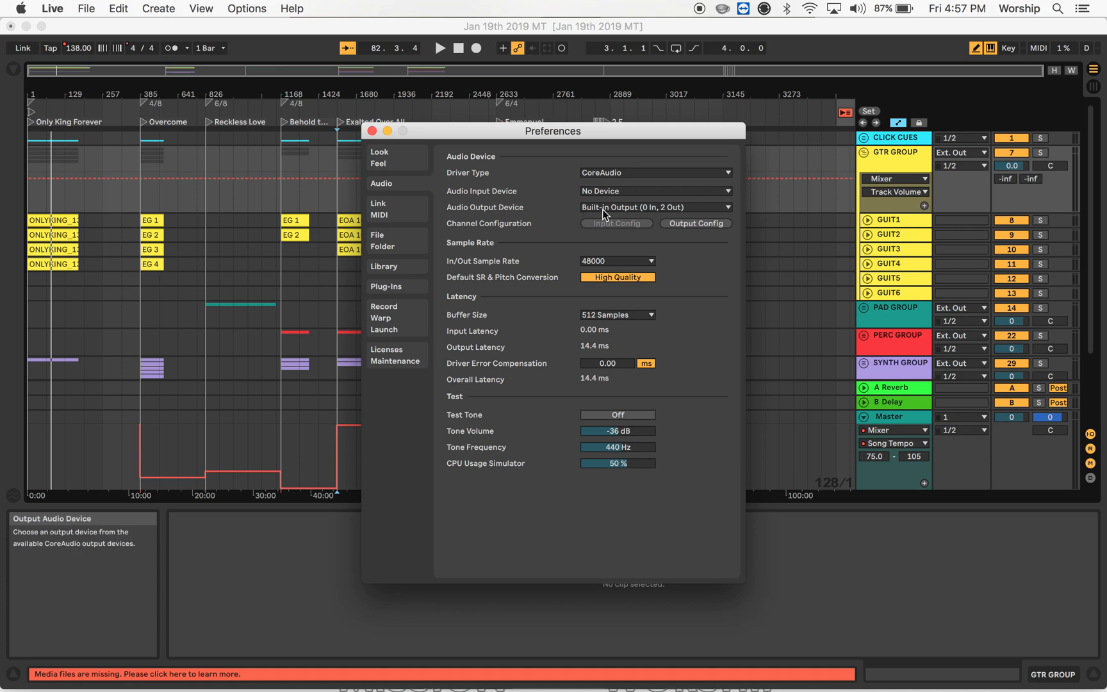
click(620, 207)
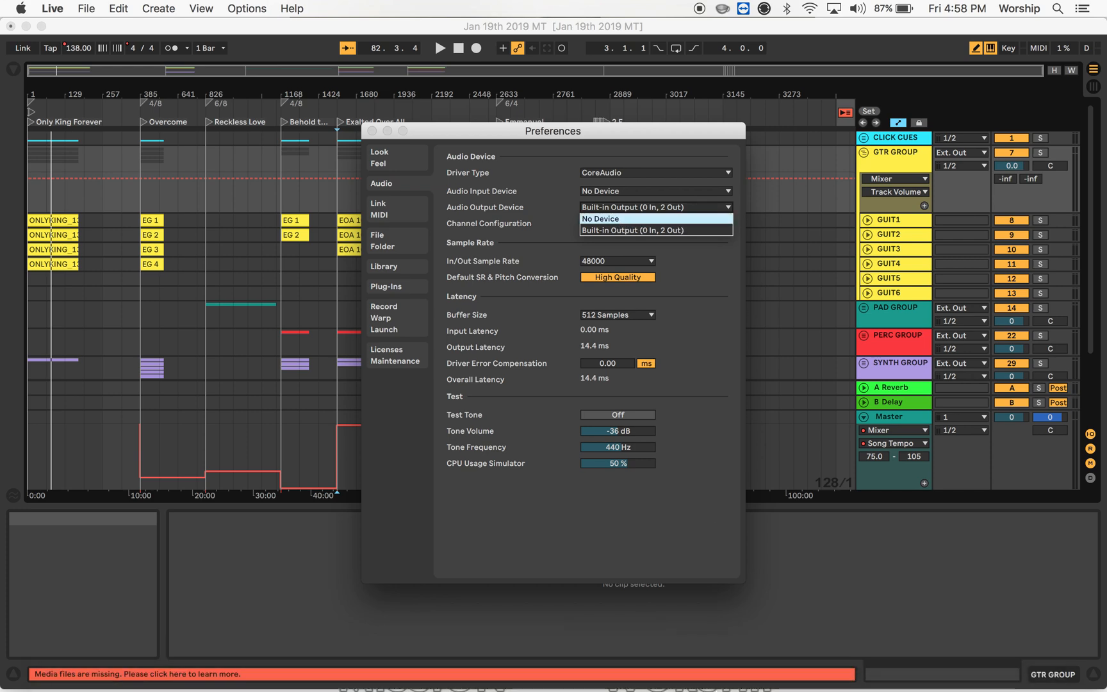
Switch to Dante Virtual Soundcard to view its settings, then return to Live and close the preferences.
mouse_move(719, 687)
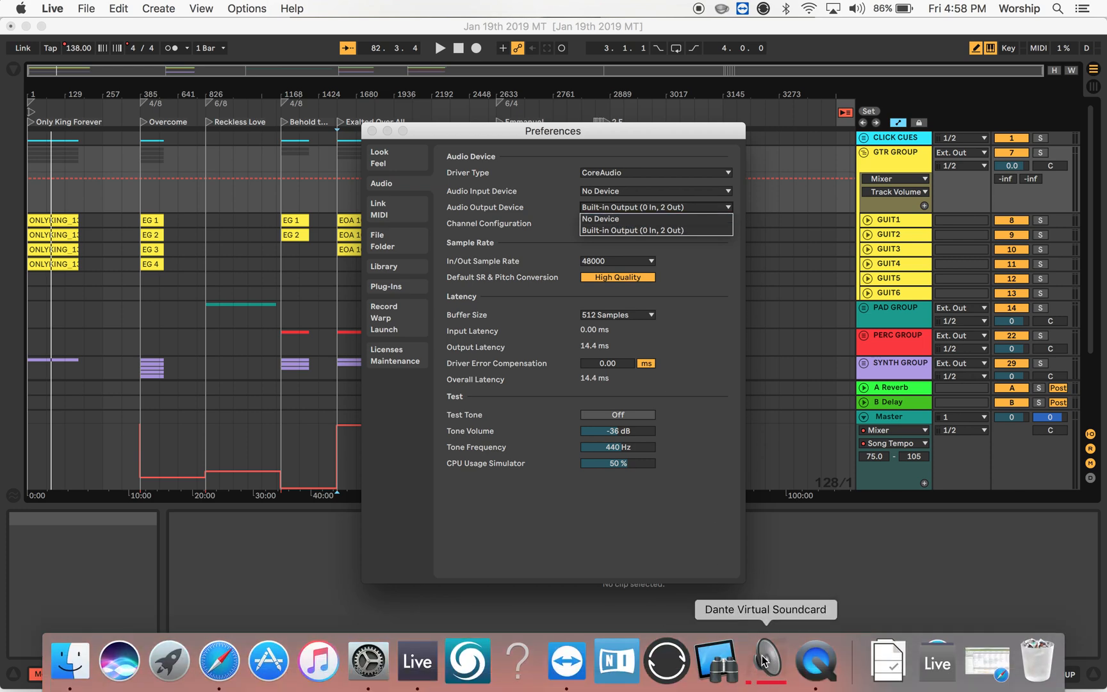
click(768, 662)
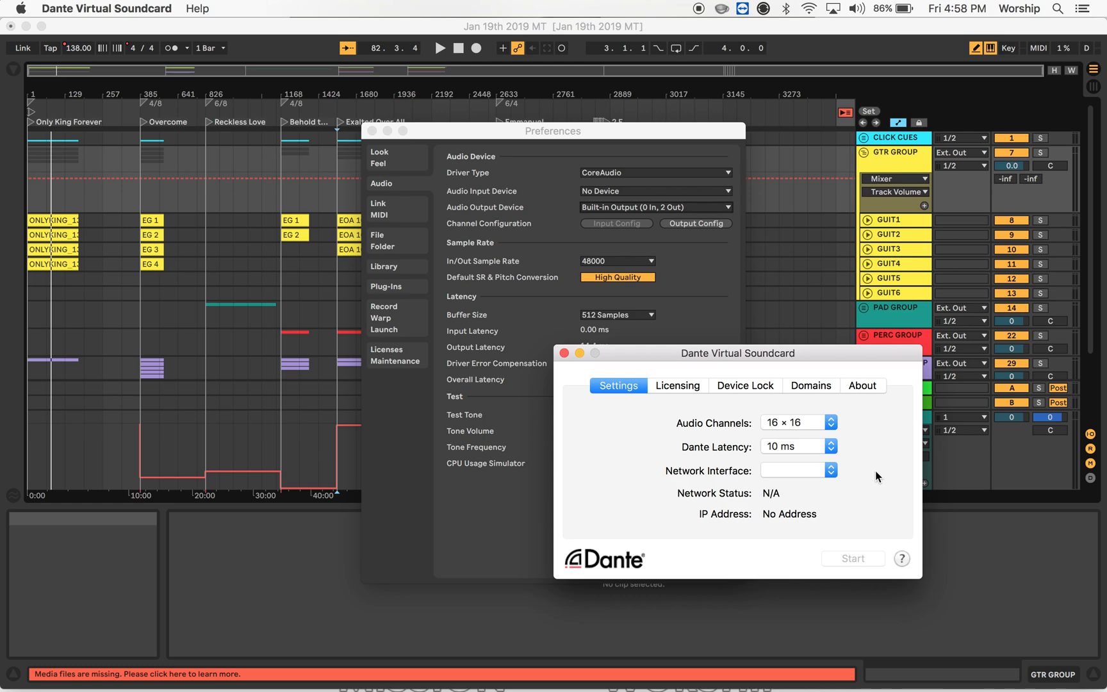
click(697, 271)
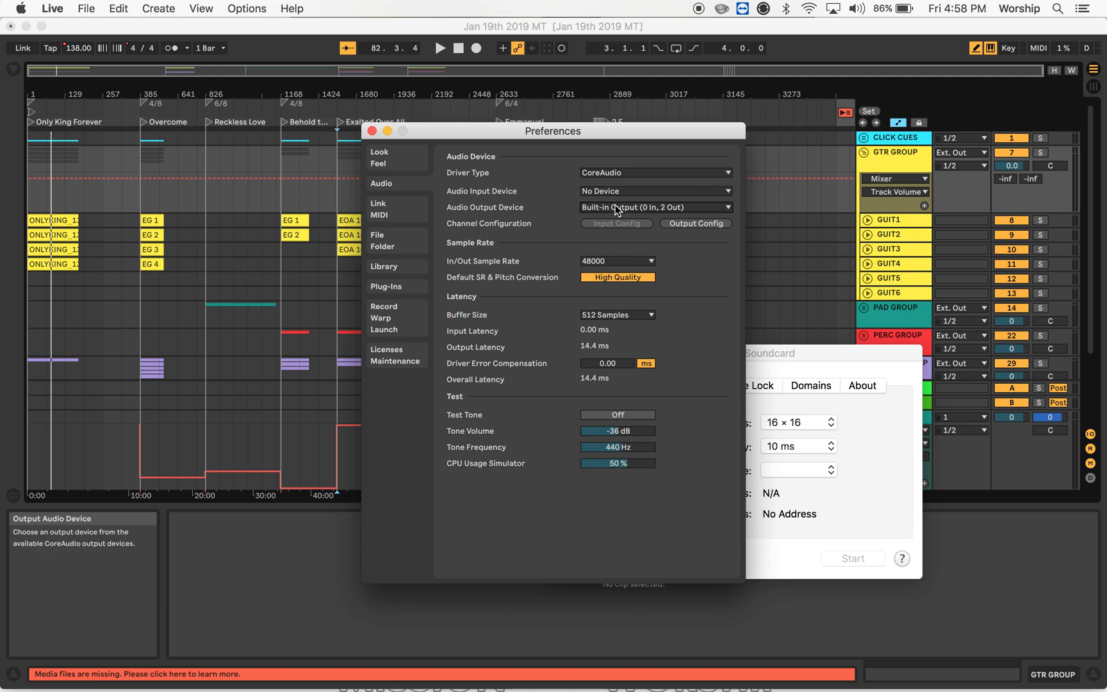
click(372, 130)
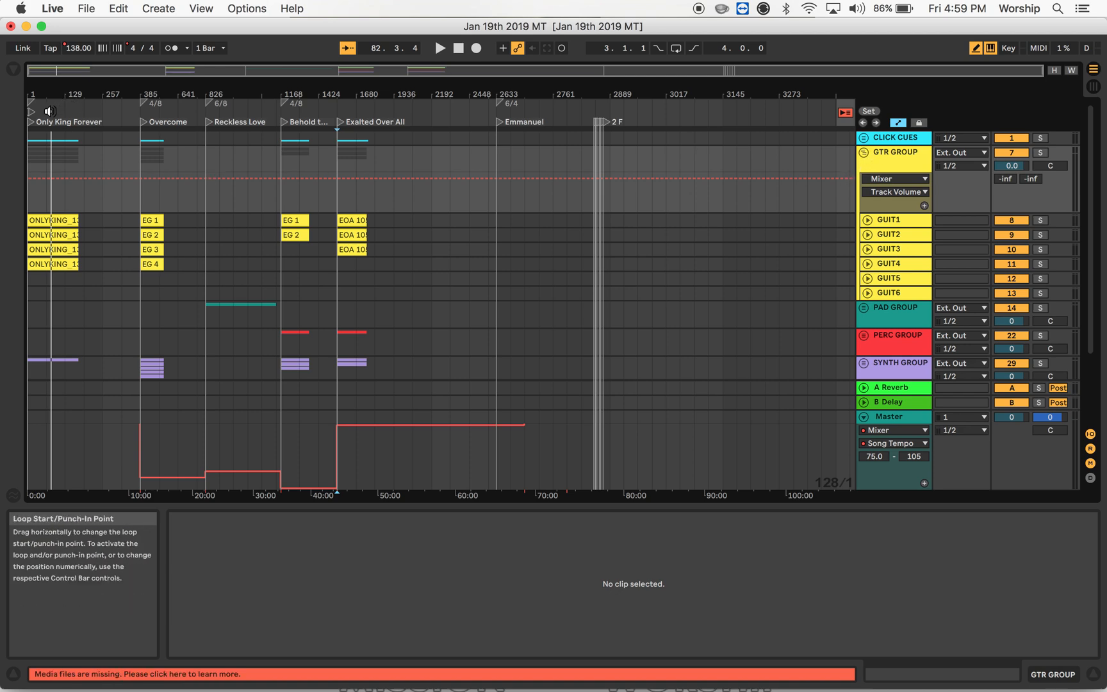
Audition the middle of Only King Forever, Overcome and Reckless Love in turn.
click(49, 111)
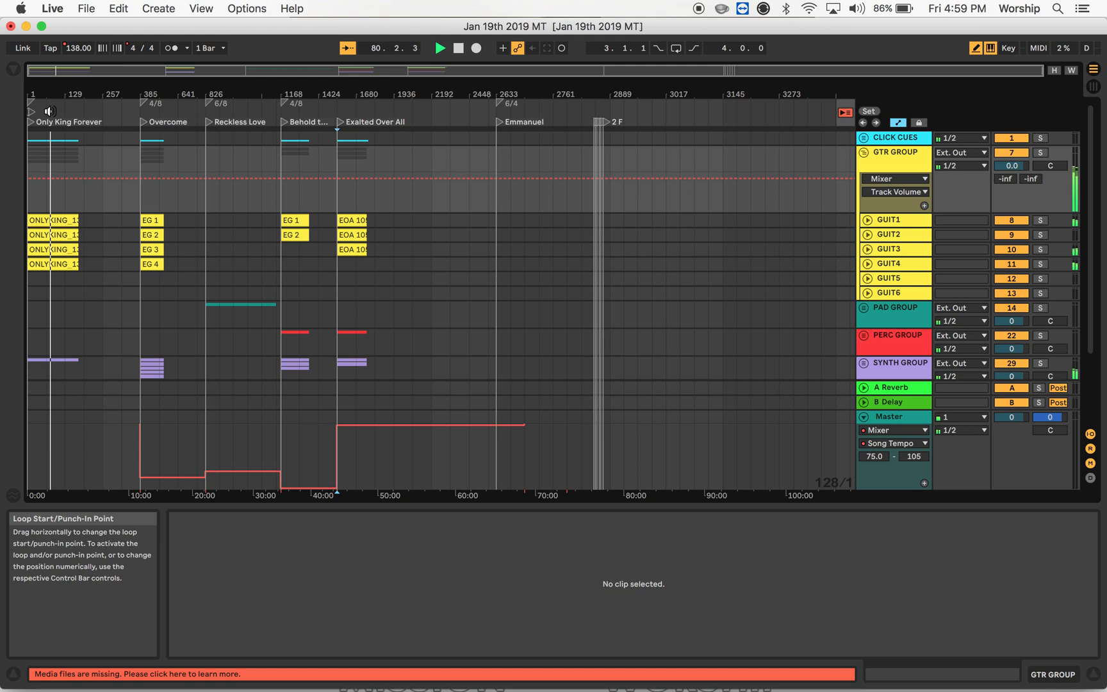
click(156, 112)
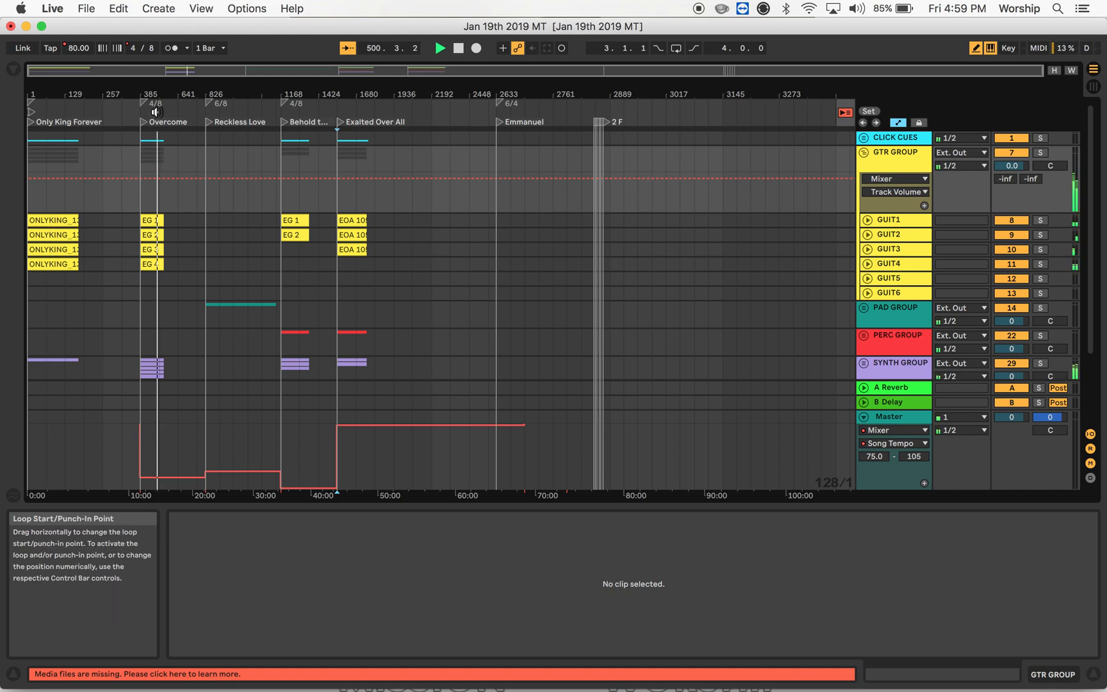
click(232, 111)
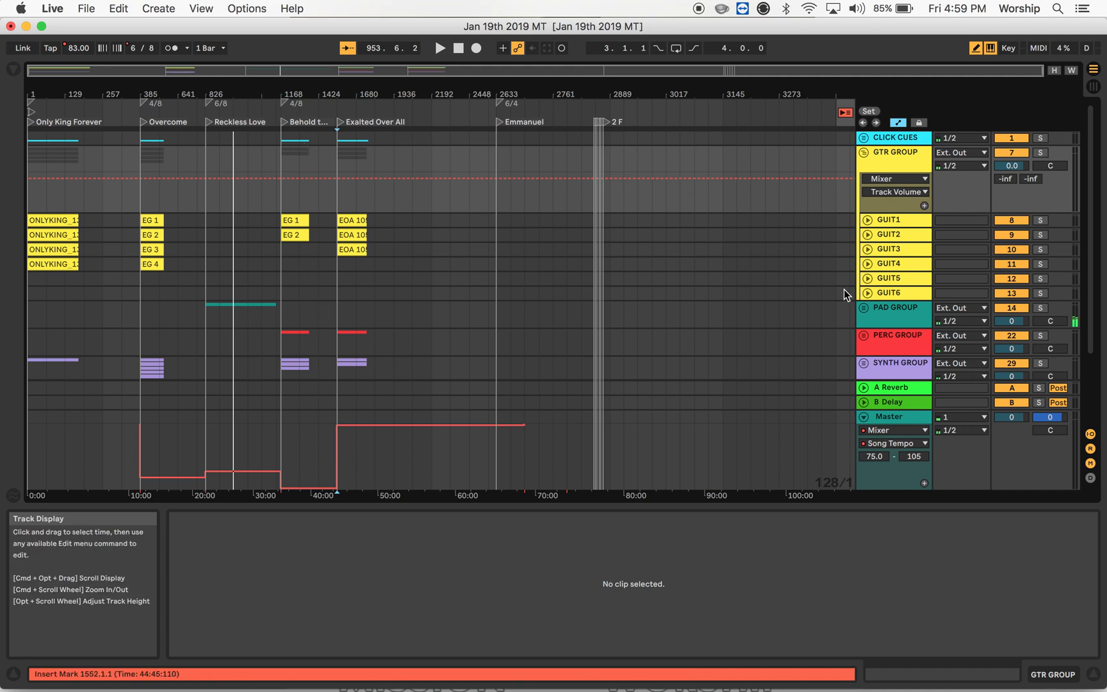
Unfold PAD GROUP and select the RVBPAD1 track holding the Key of D pad clip under Reckless Love.
click(864, 308)
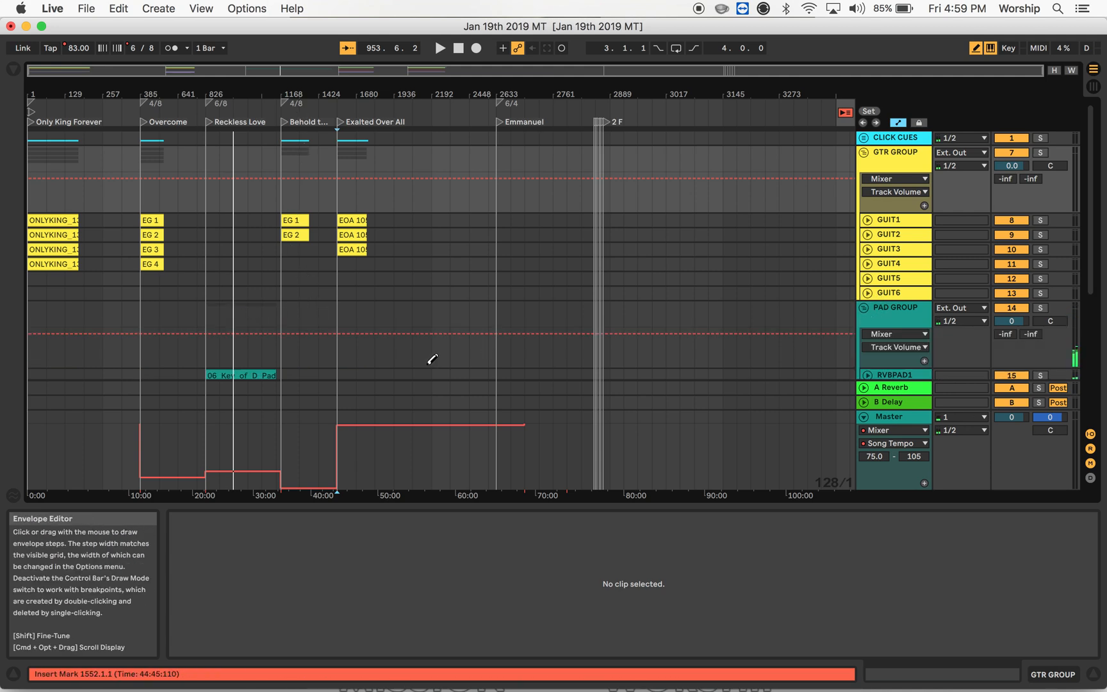
scroll(717, 312, down, 3)
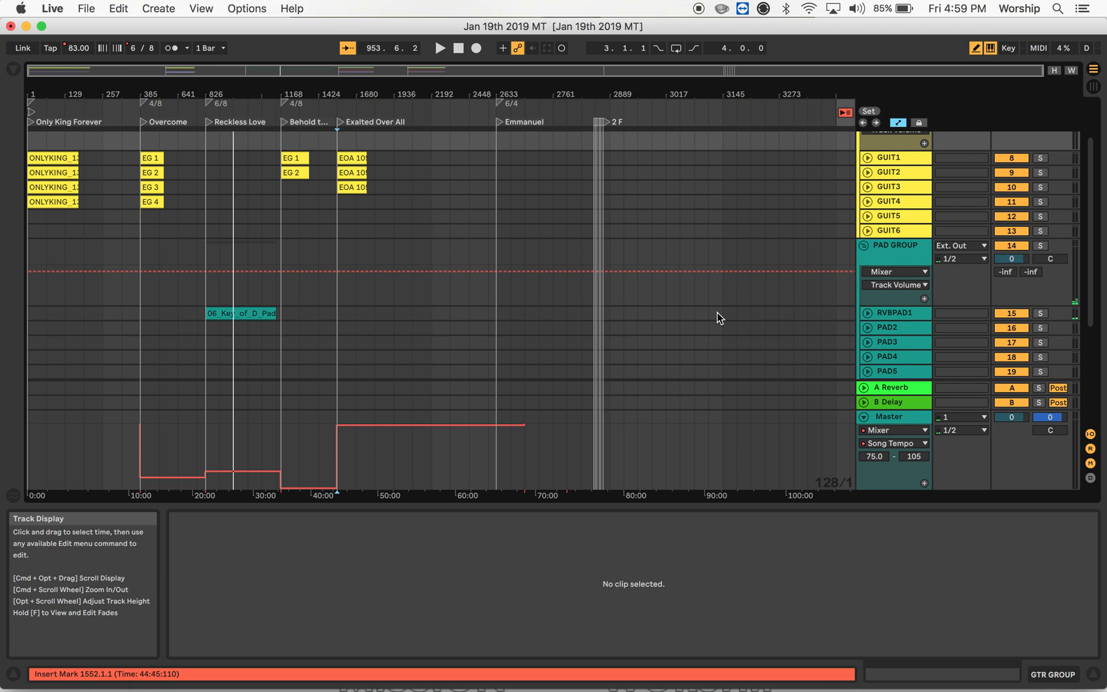
click(898, 314)
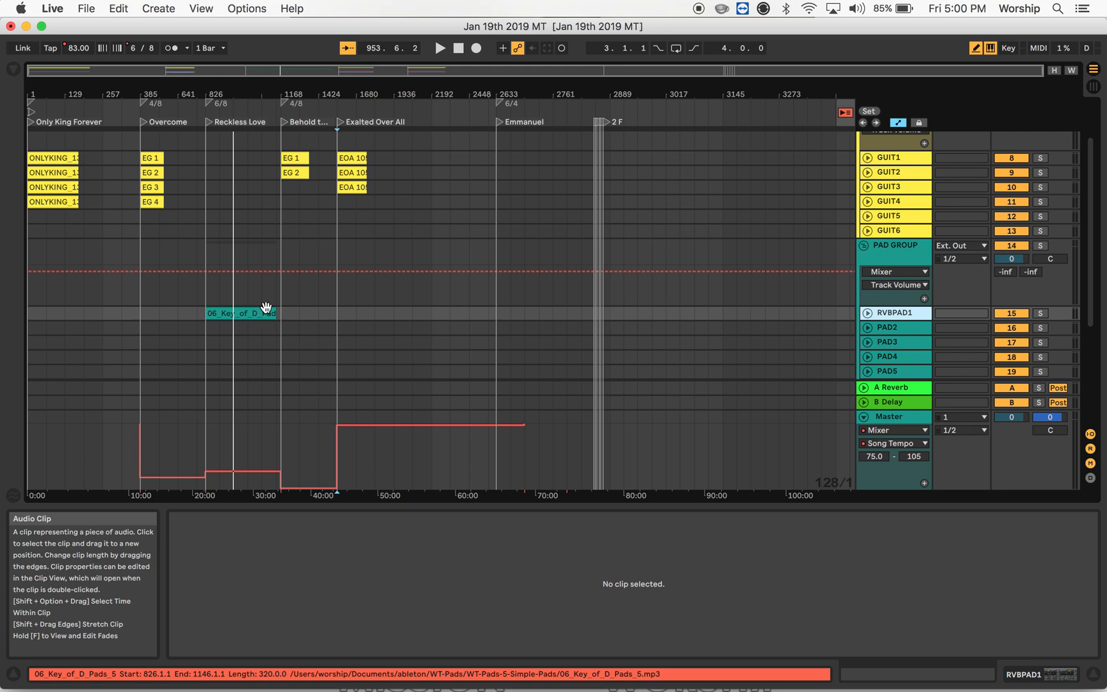
scroll(251, 220, up, 3)
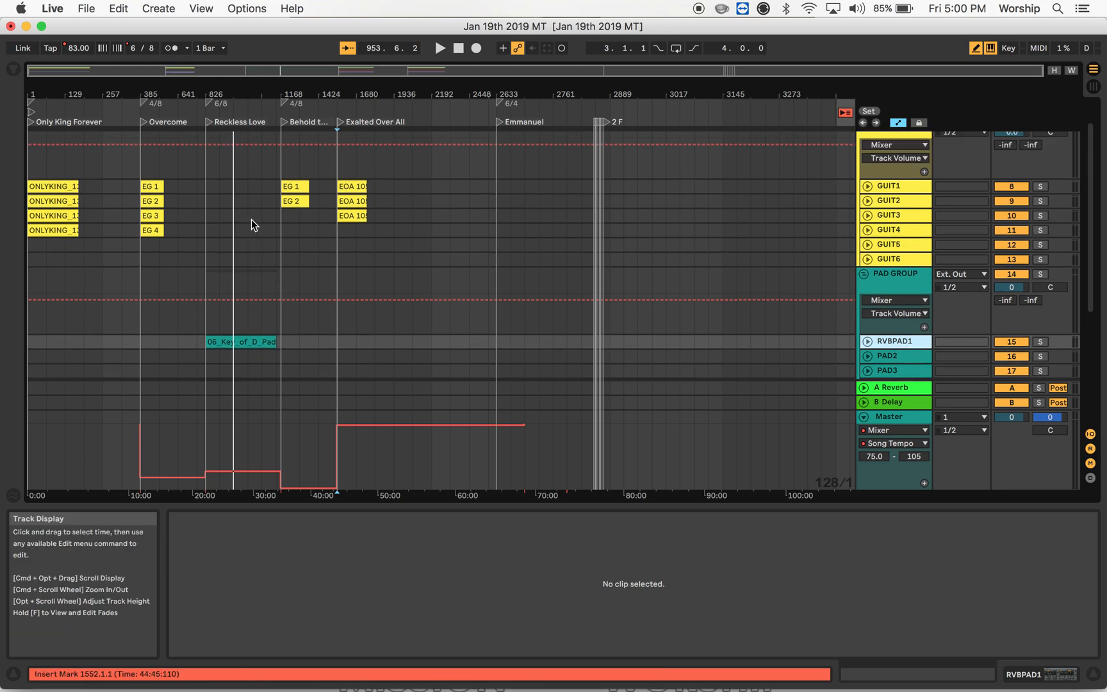
scroll(252, 220, down, 5)
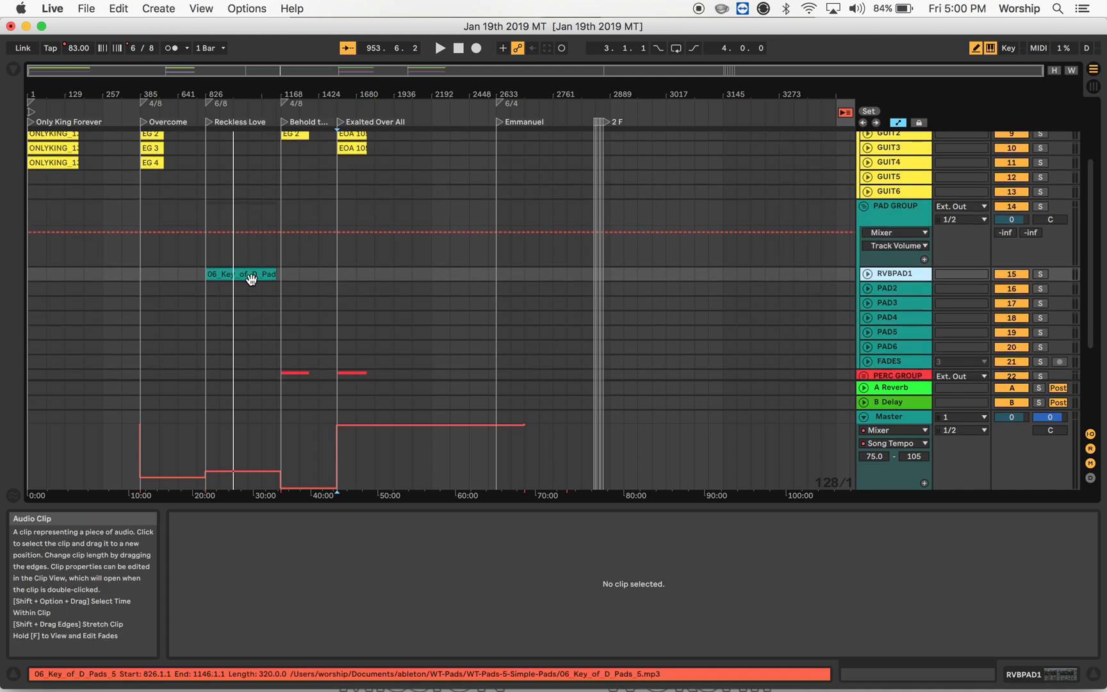
scroll(260, 218, up, 1)
scroll(260, 213, up, 5)
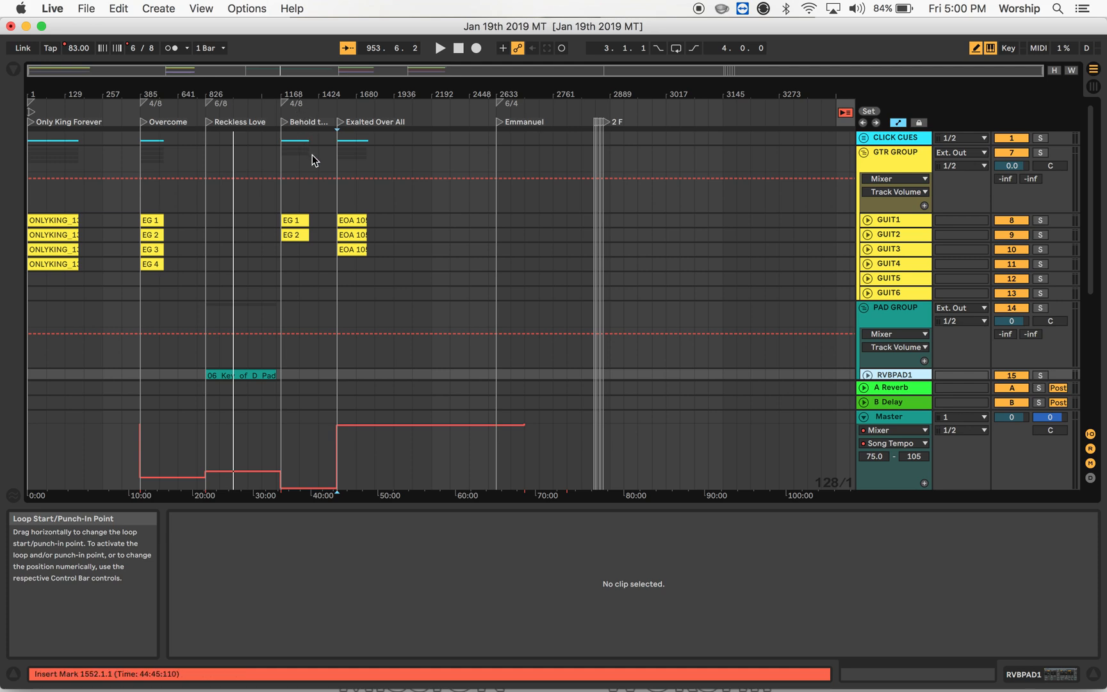
Turn on the metronome and audition the arrangement from the Behold the Lamb locator, then stop playback.
double_click(285, 122)
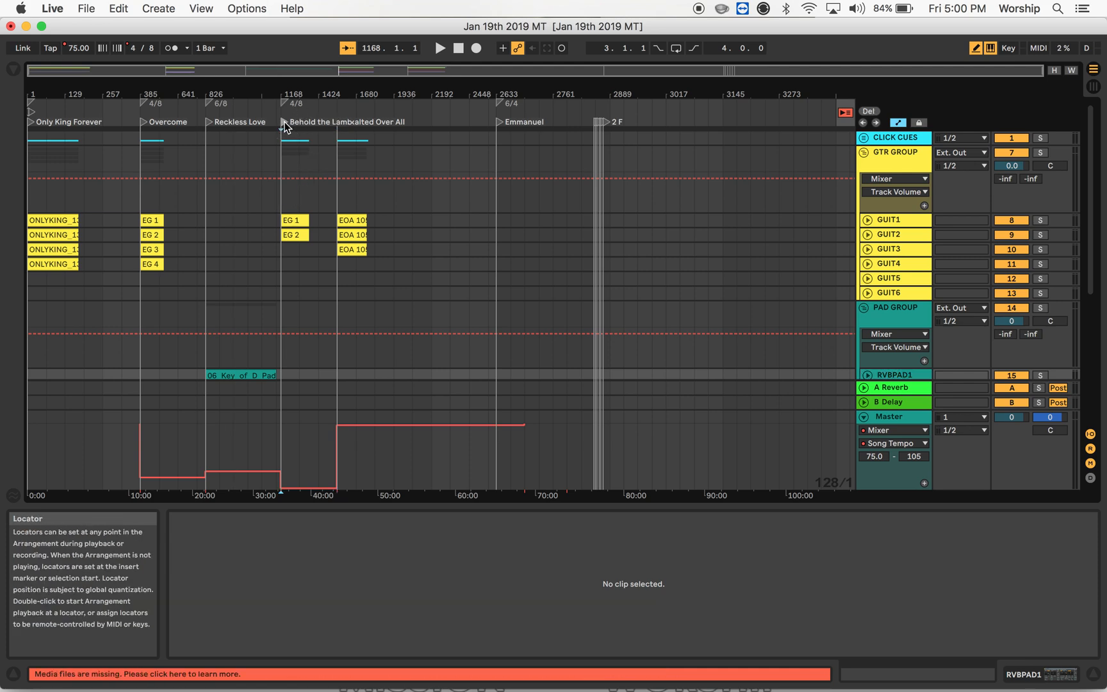
click(173, 48)
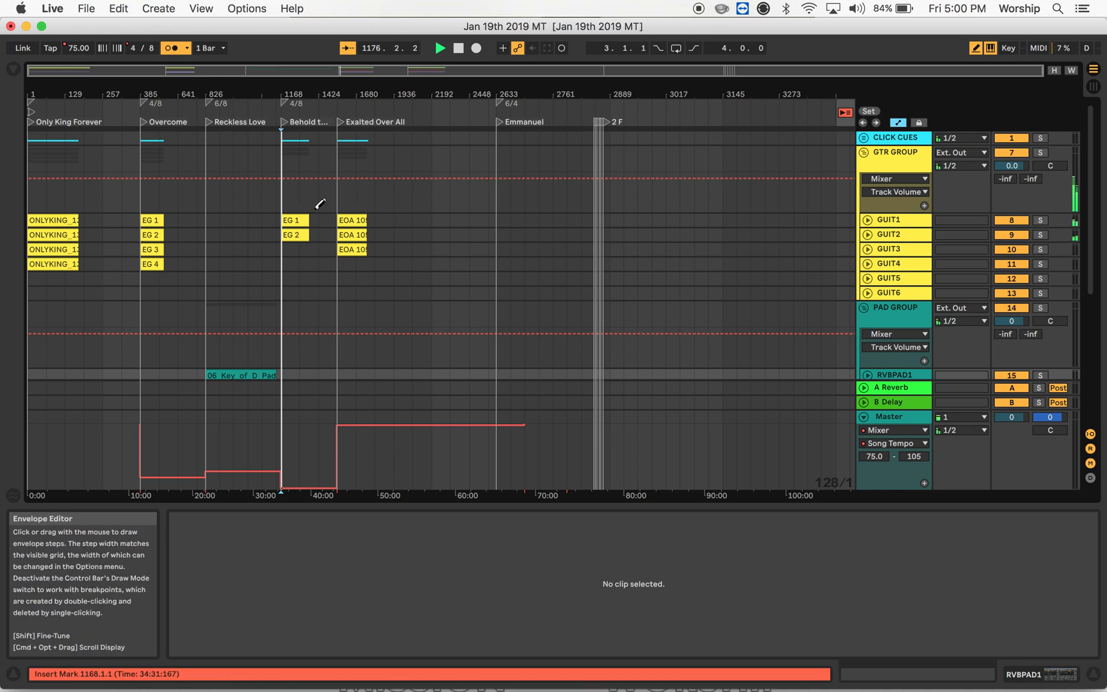
key(space)
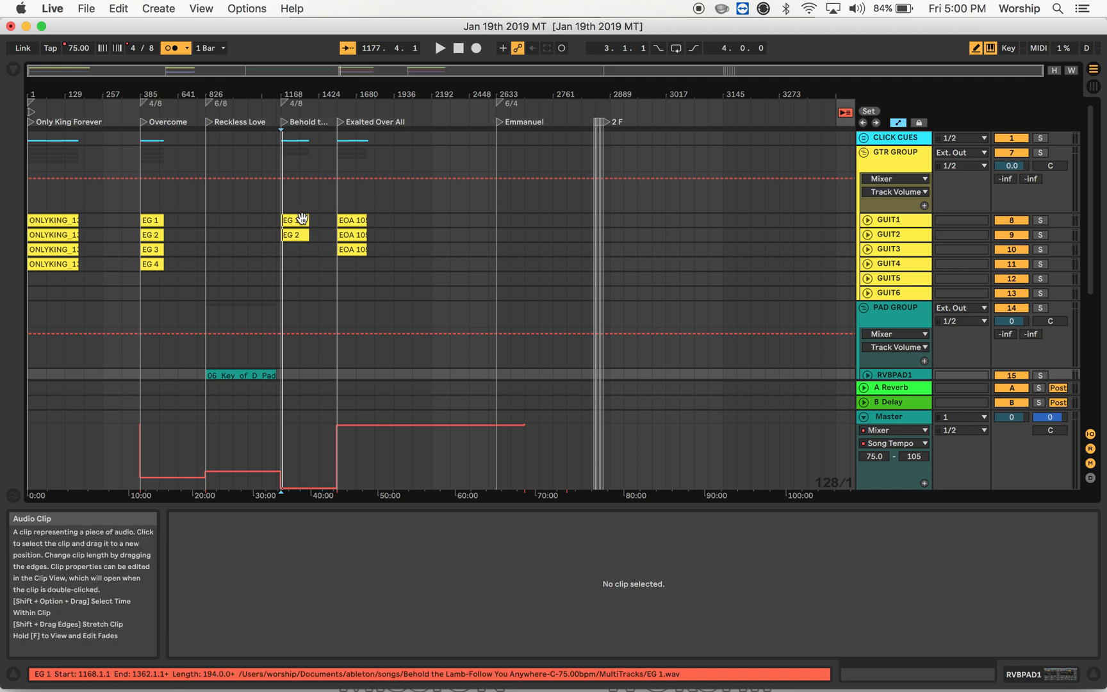
Unfold PERC GROUP and SYNTH GROUP, and transpose Behold the Lamb's EG 1, EG 2, Keys 1, Keys 2 and Keys 3 clips to -3 semitones.
click(299, 220)
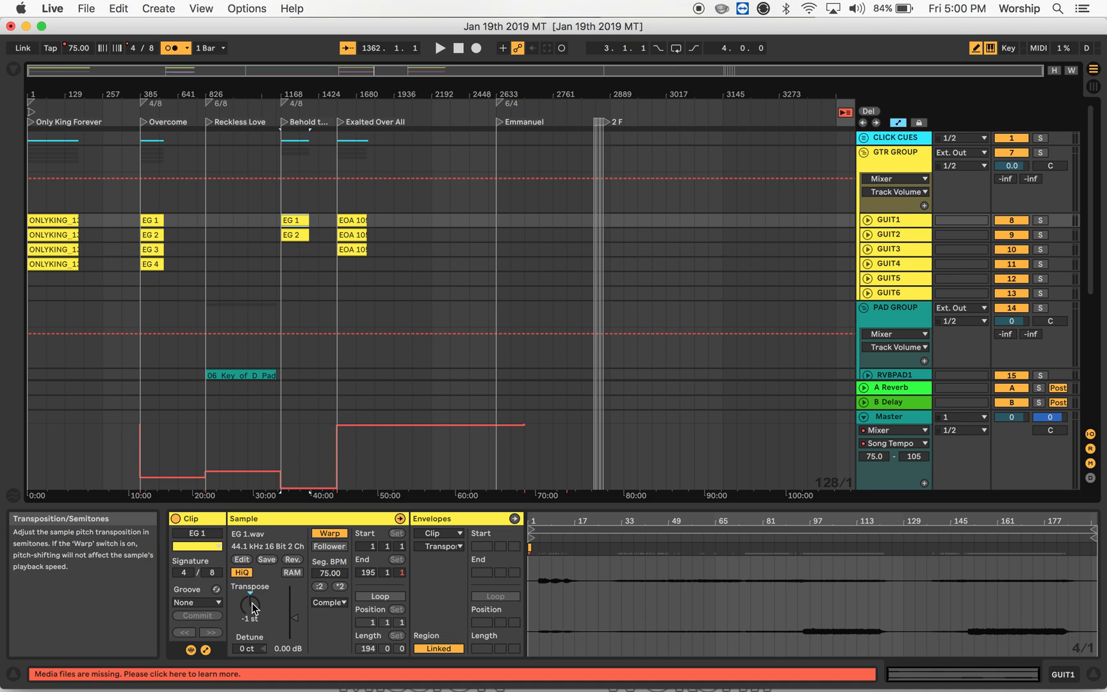
shift+click(300, 232)
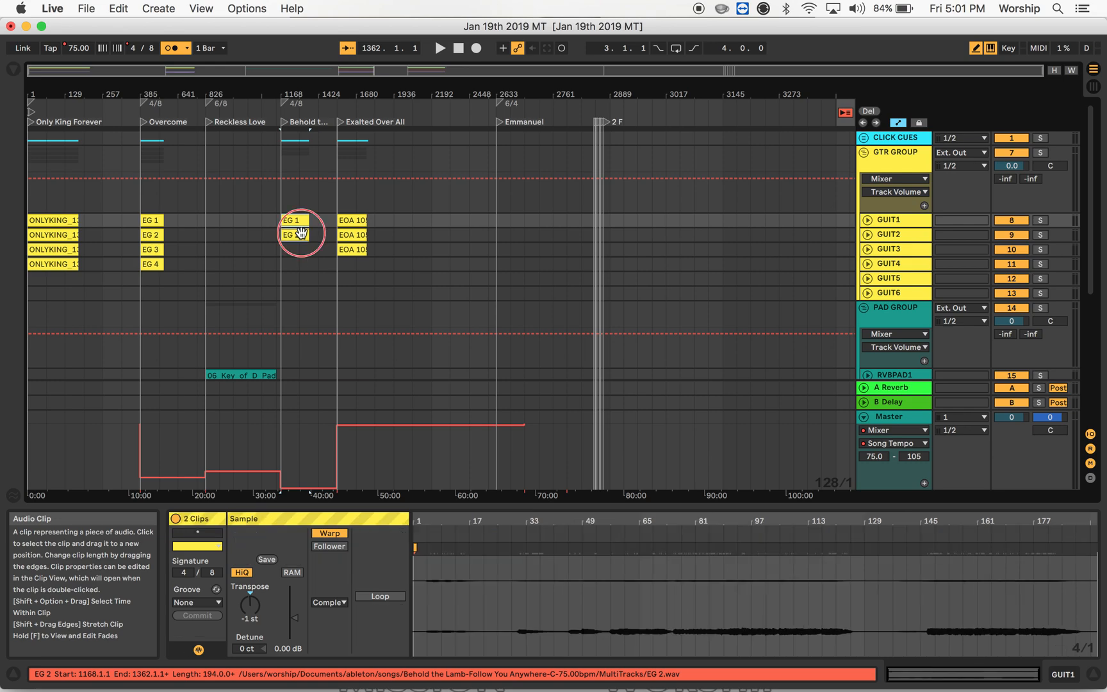
scroll(303, 313, down, 5)
scroll(302, 314, down, 3)
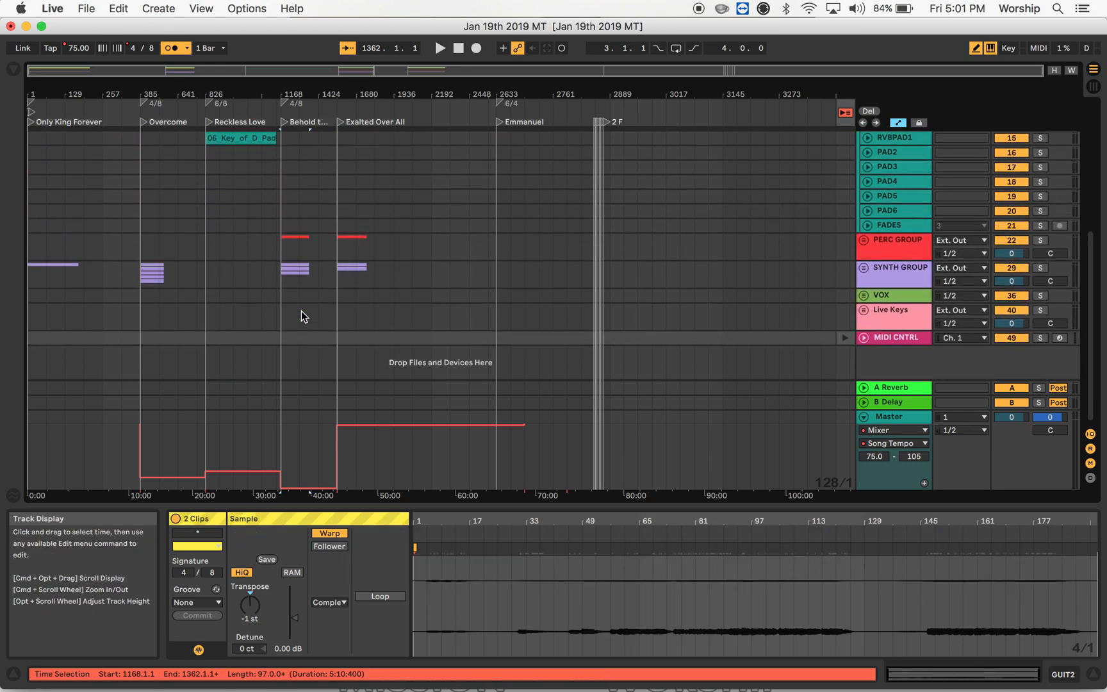
click(864, 244)
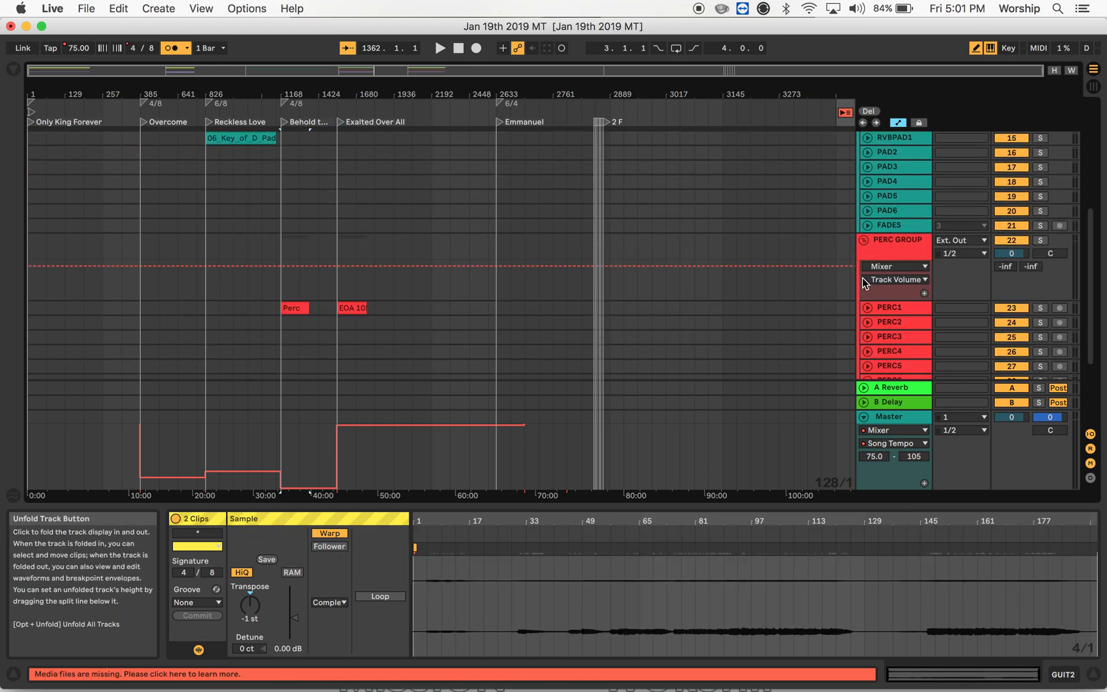
scroll(867, 320, down, 5)
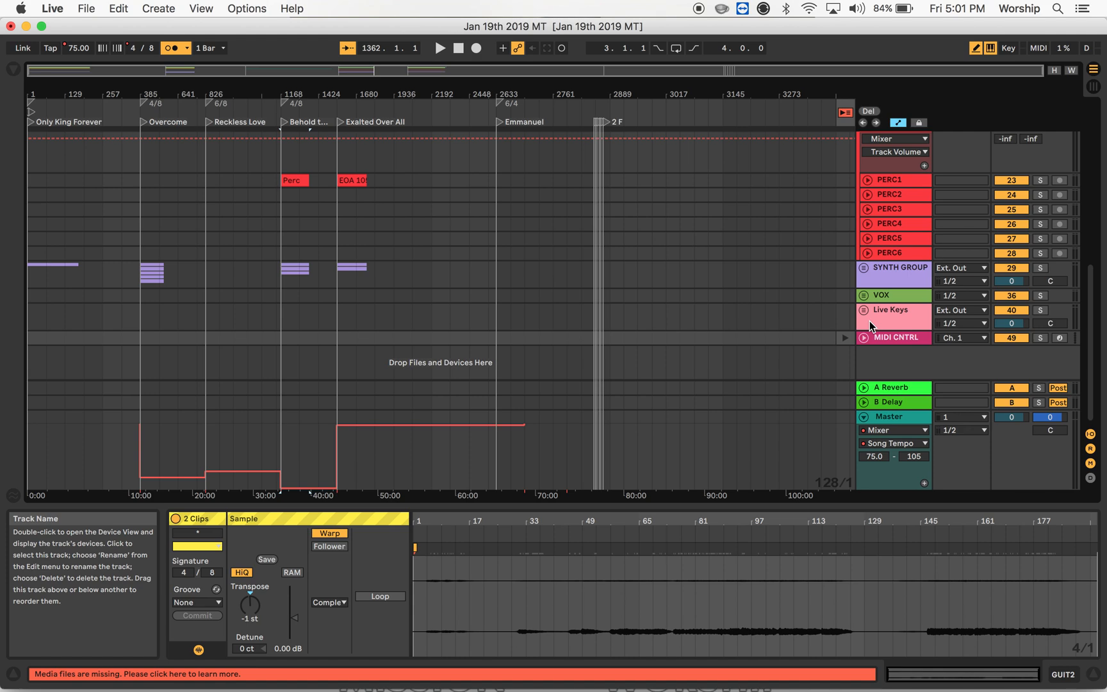
click(864, 268)
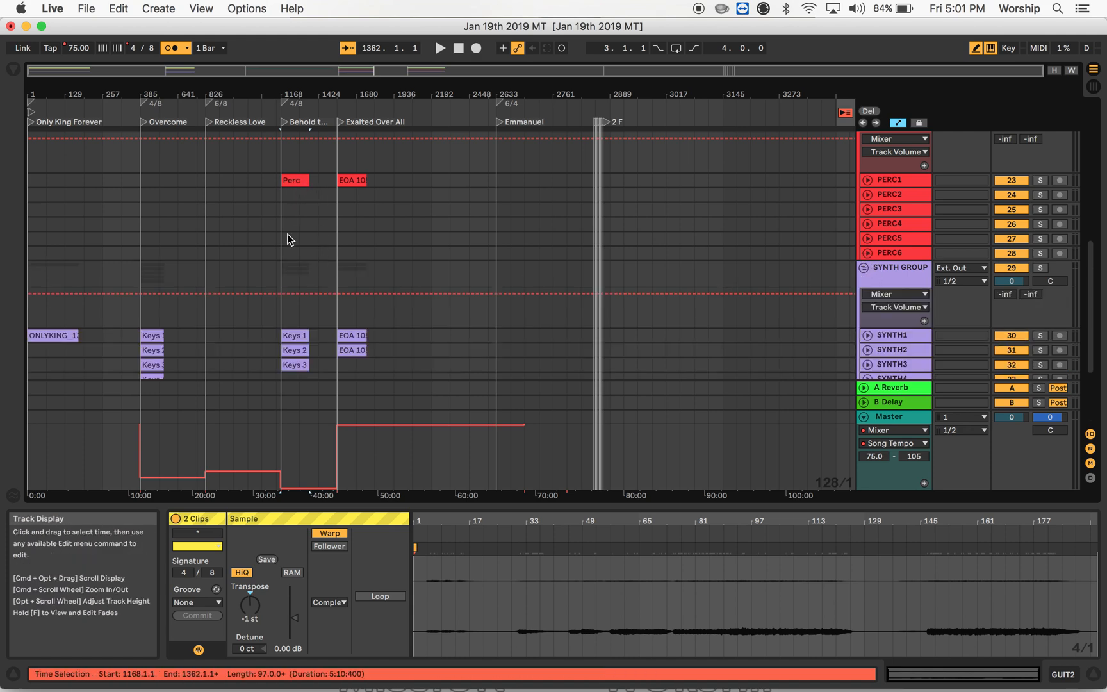
click(298, 366)
shift+click(297, 351)
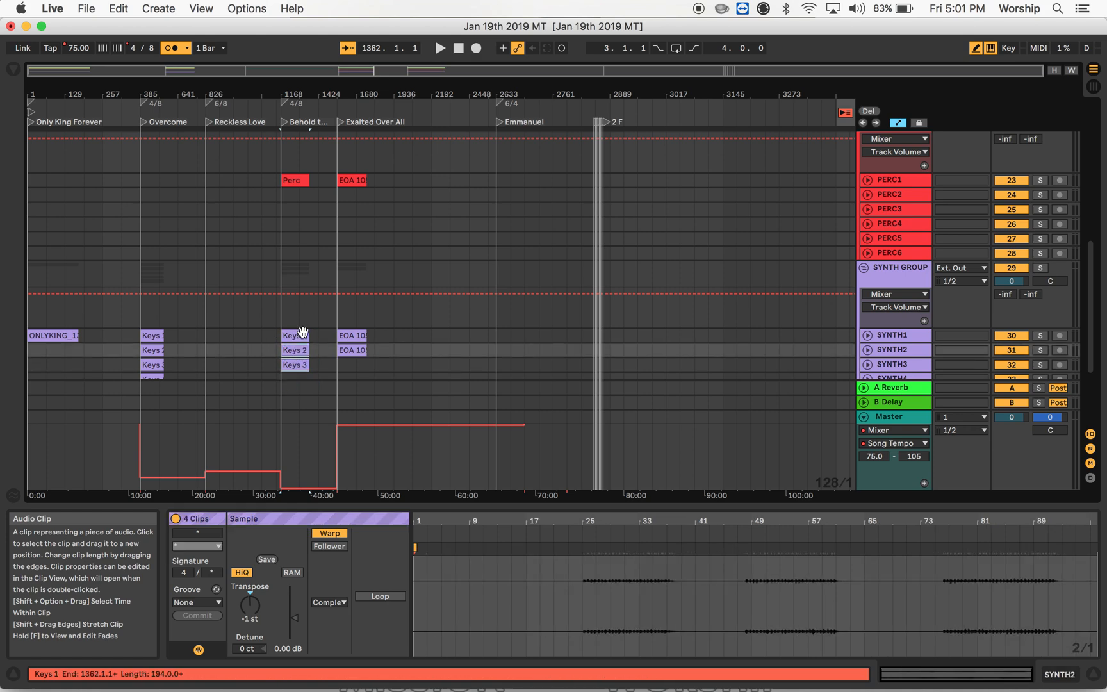
shift+click(301, 333)
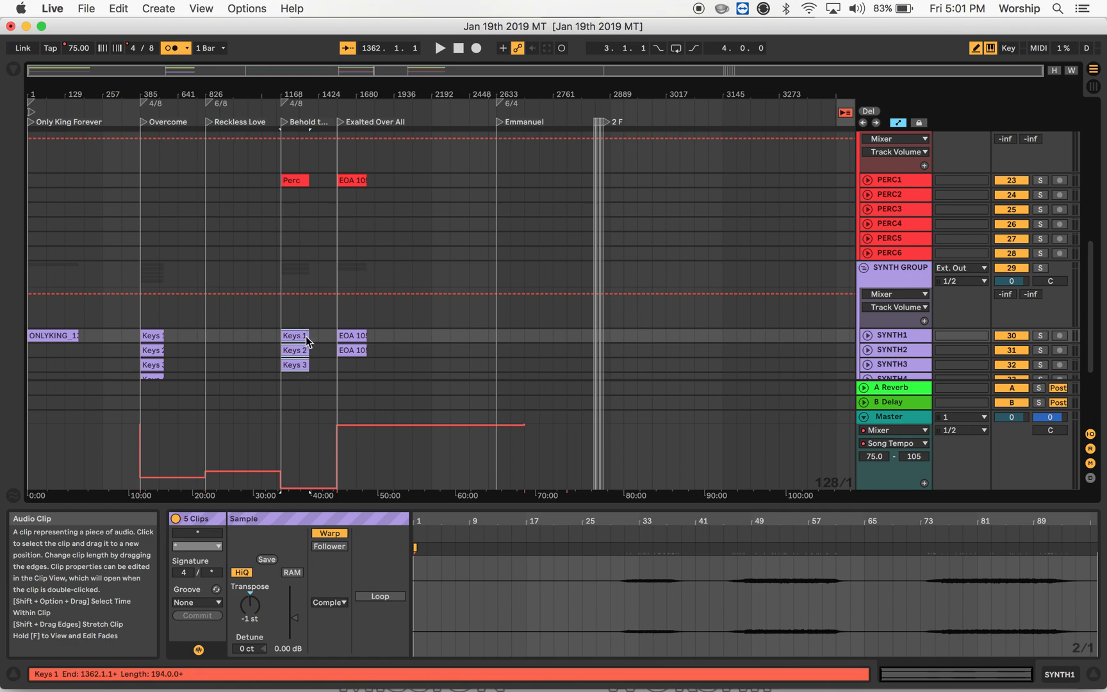
scroll(304, 336, up, 10)
scroll(306, 340, down, 4)
scroll(306, 336, down, 6)
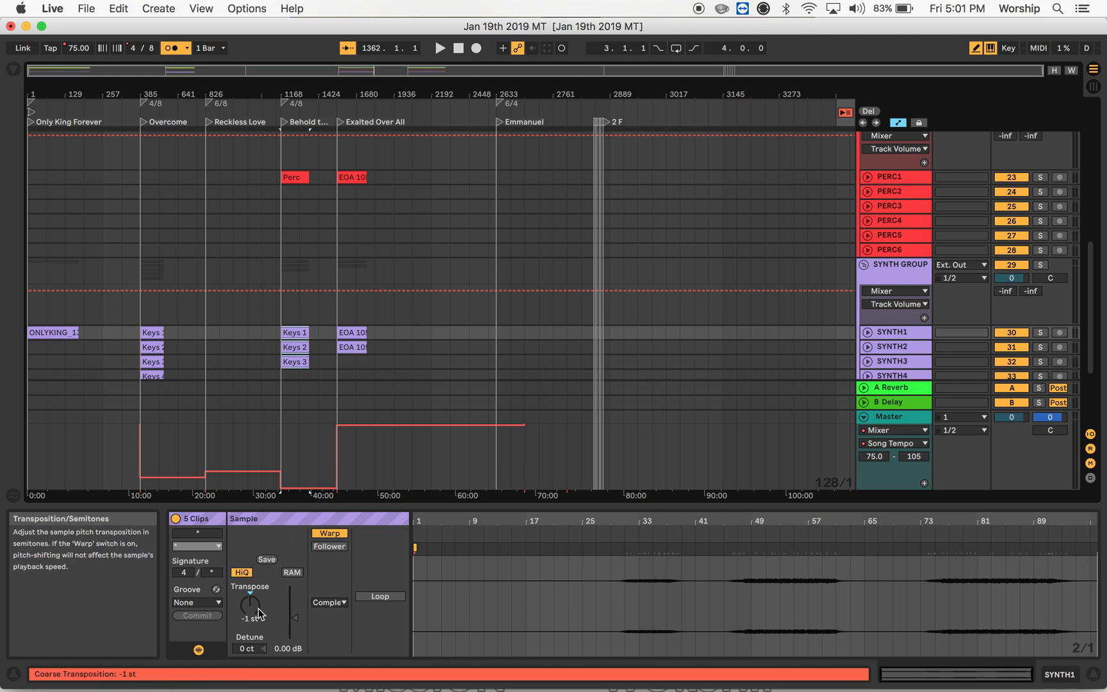
click(251, 606)
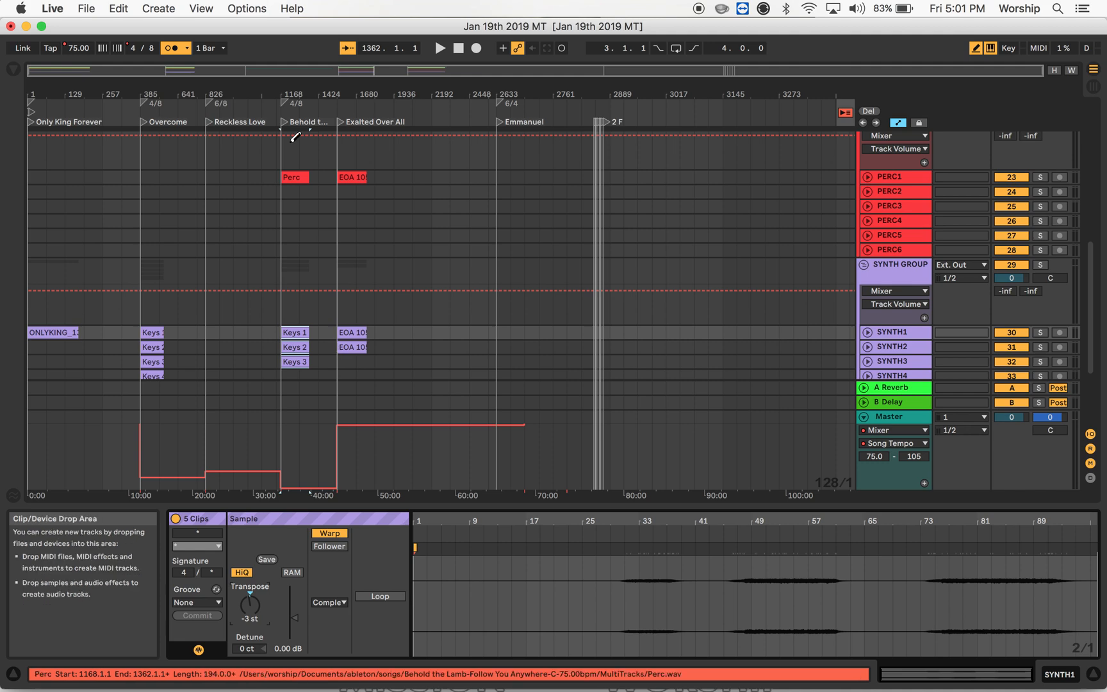
Audition the middle of Behold the Lamb and of Exalted Over All, then stop playback.
click(297, 113)
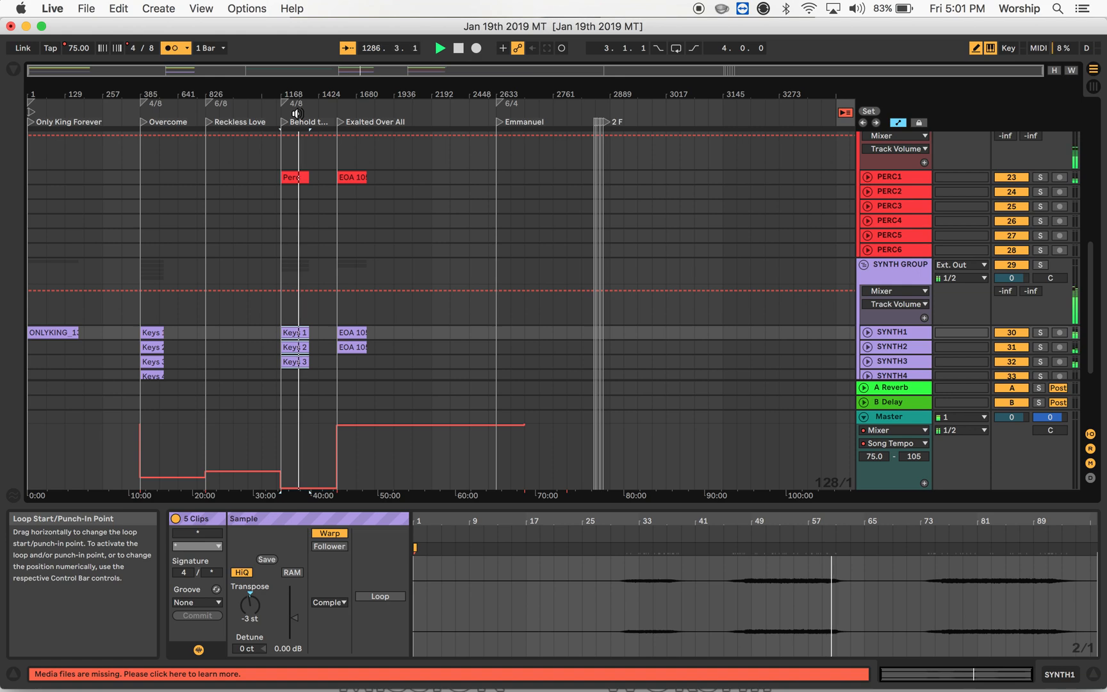
click(350, 114)
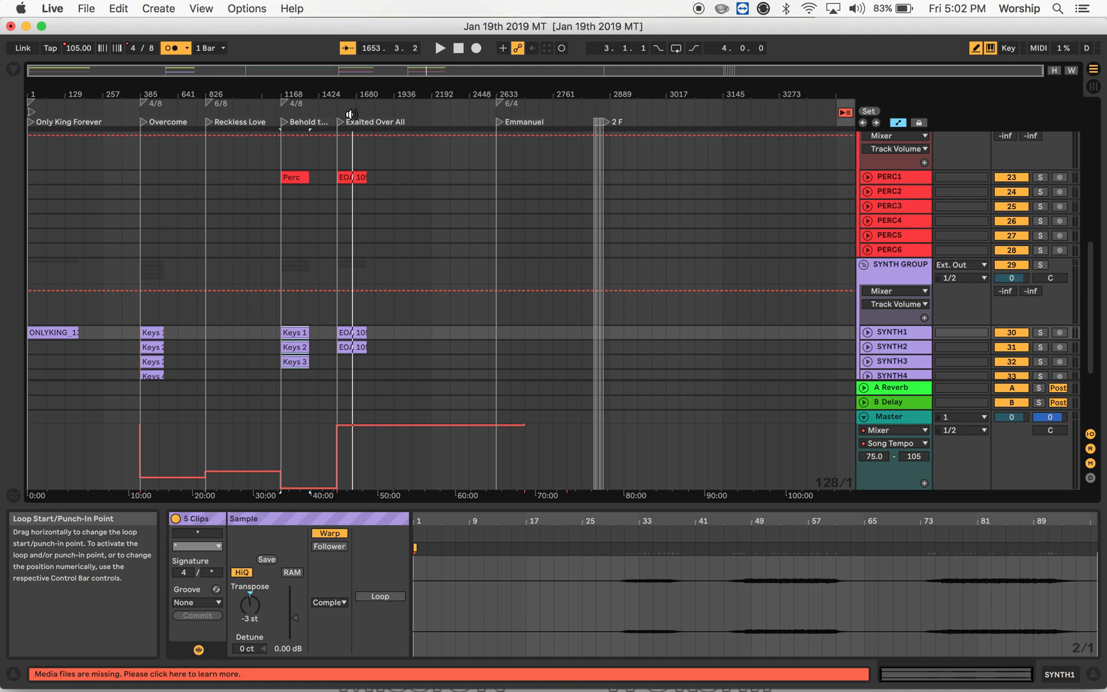
Delete the arrangement time from bar 1376 to bar 1552, between Behold the Lamb and Exalted Over All.
drag(327, 87, 462, 86)
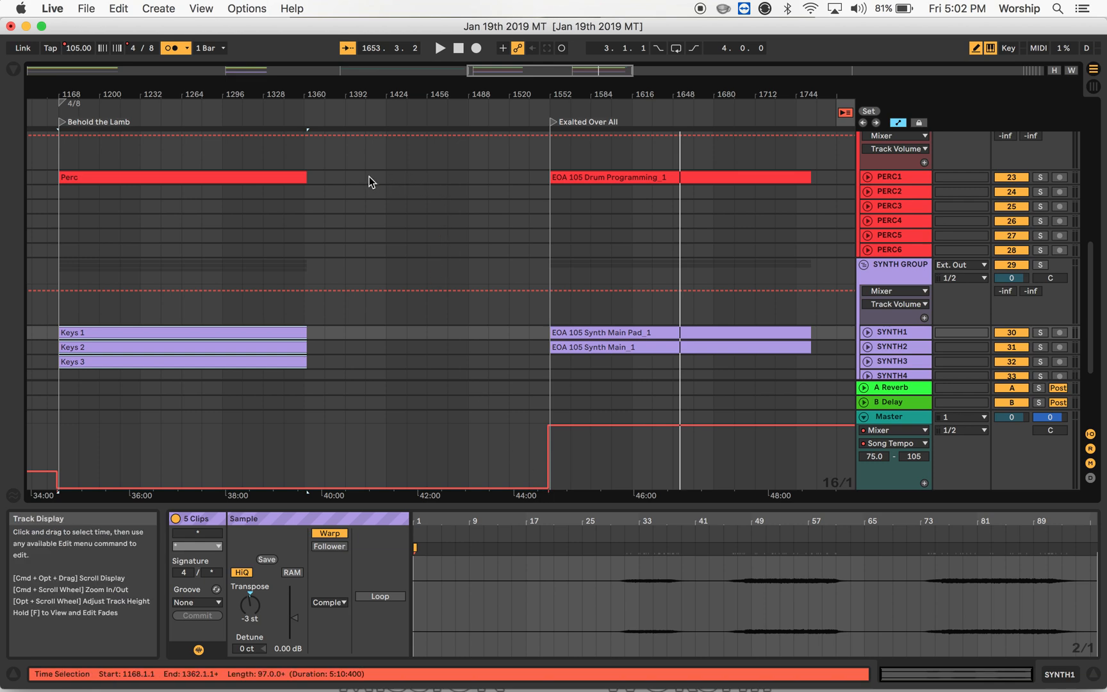
drag(326, 176, 542, 184)
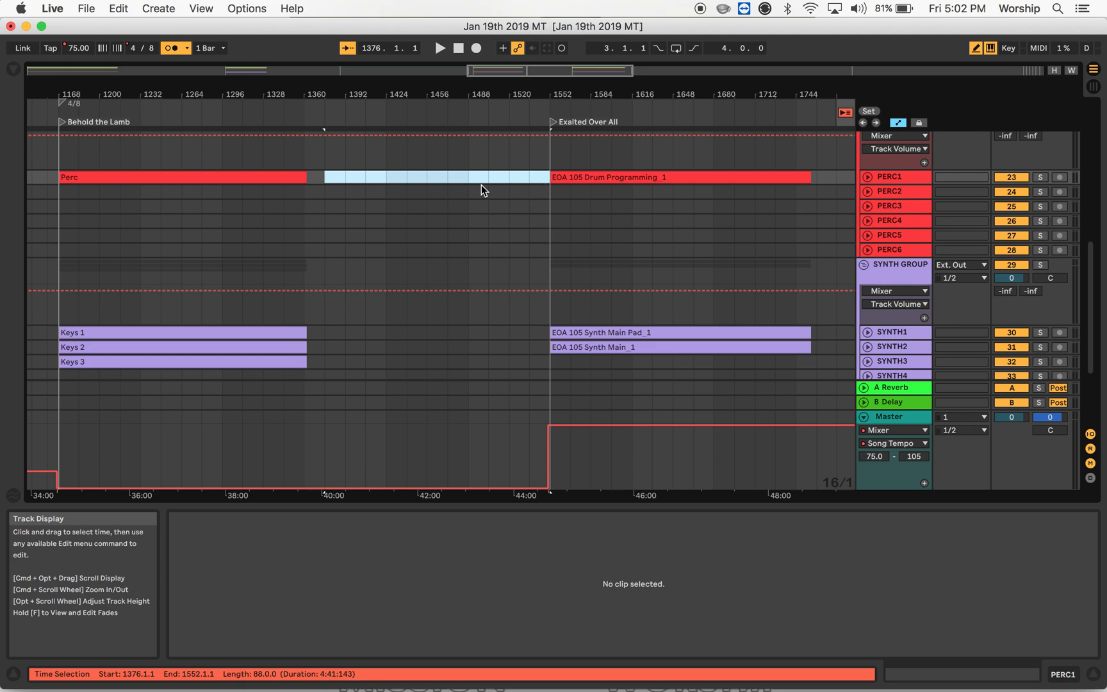
click(120, 8)
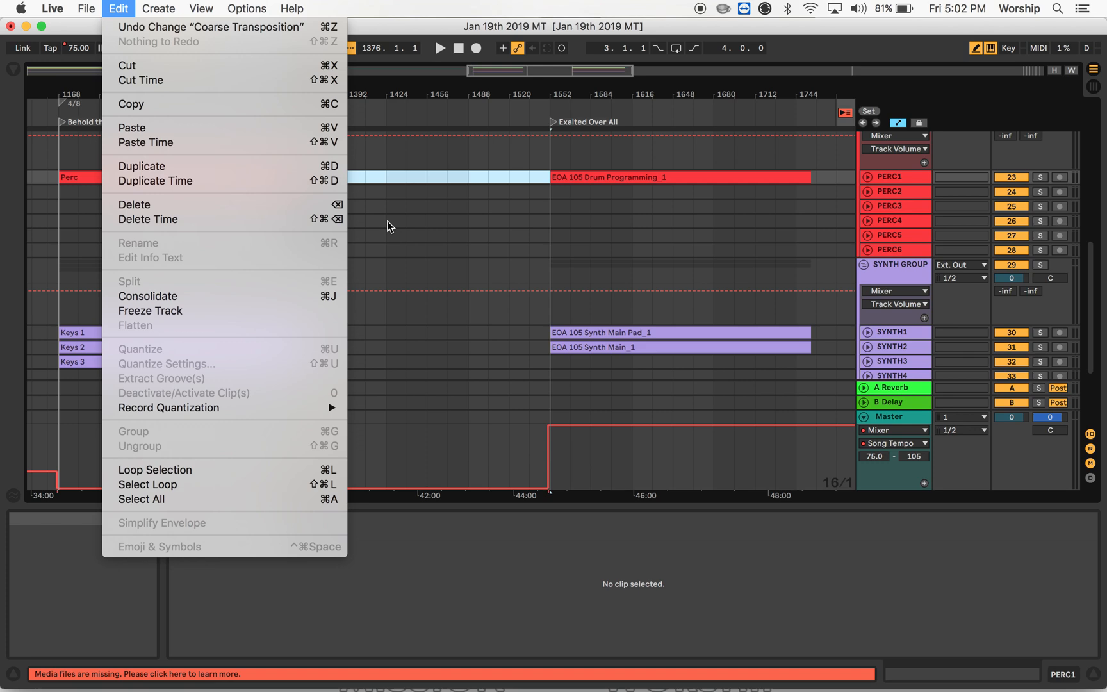
click(328, 219)
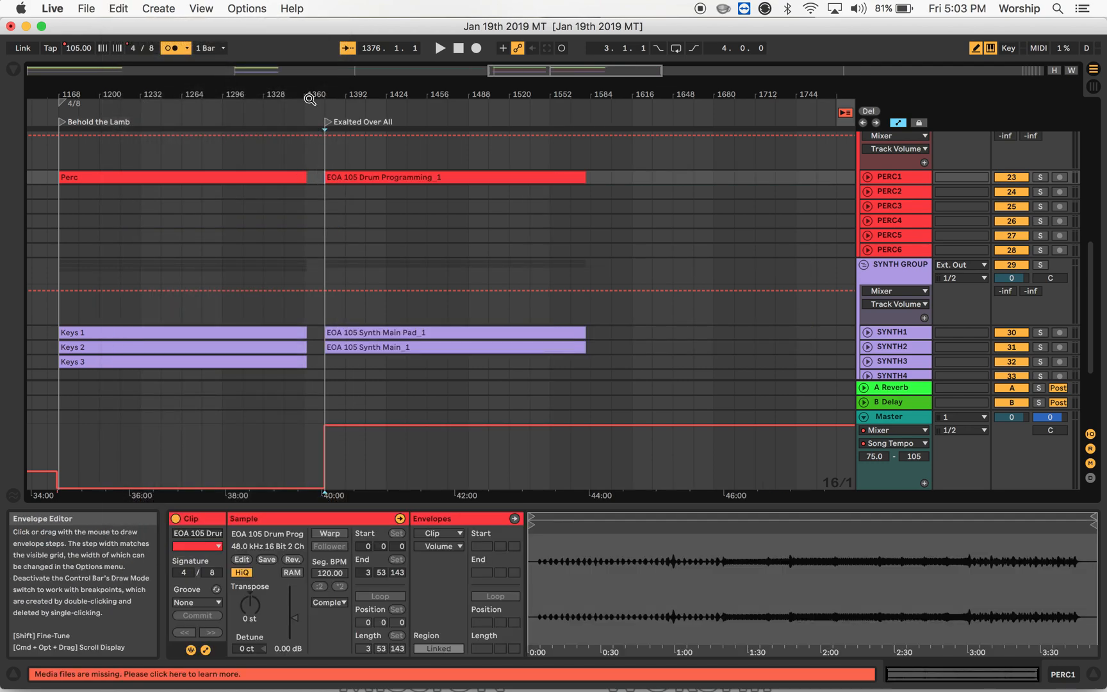
Delete the remaining time from bar 1362 to bar 1376, so Exalted Over All starts directly after Behold the Lamb's clips.
drag(316, 89, 471, 151)
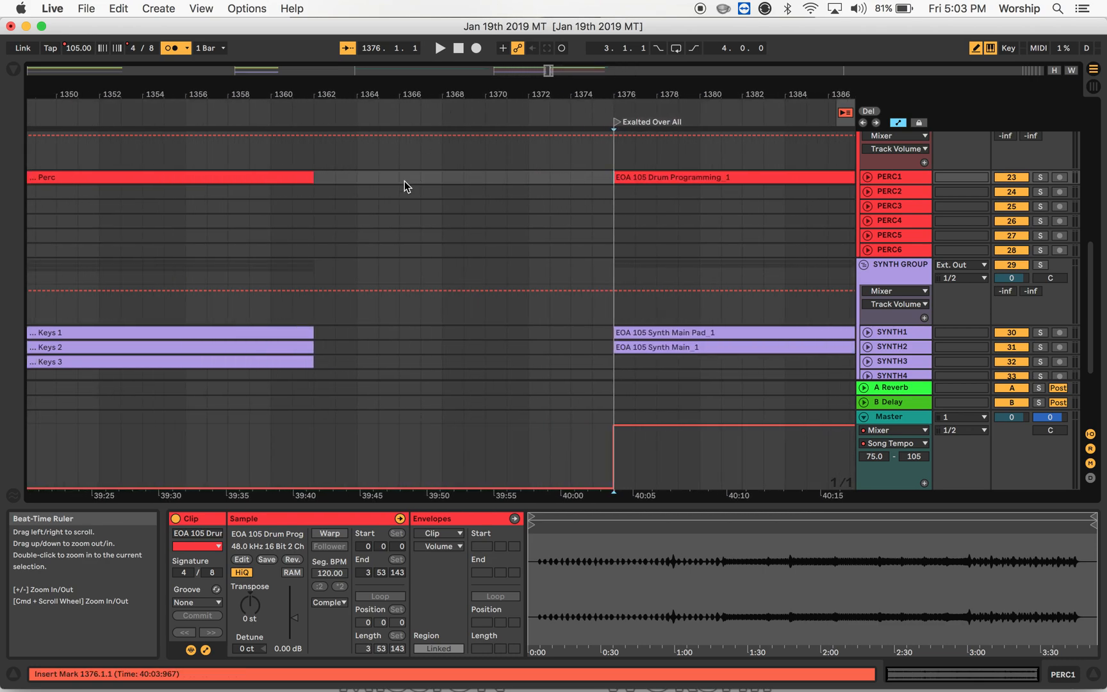
click(320, 177)
drag(320, 177, 607, 184)
key(super+shift+Delete)
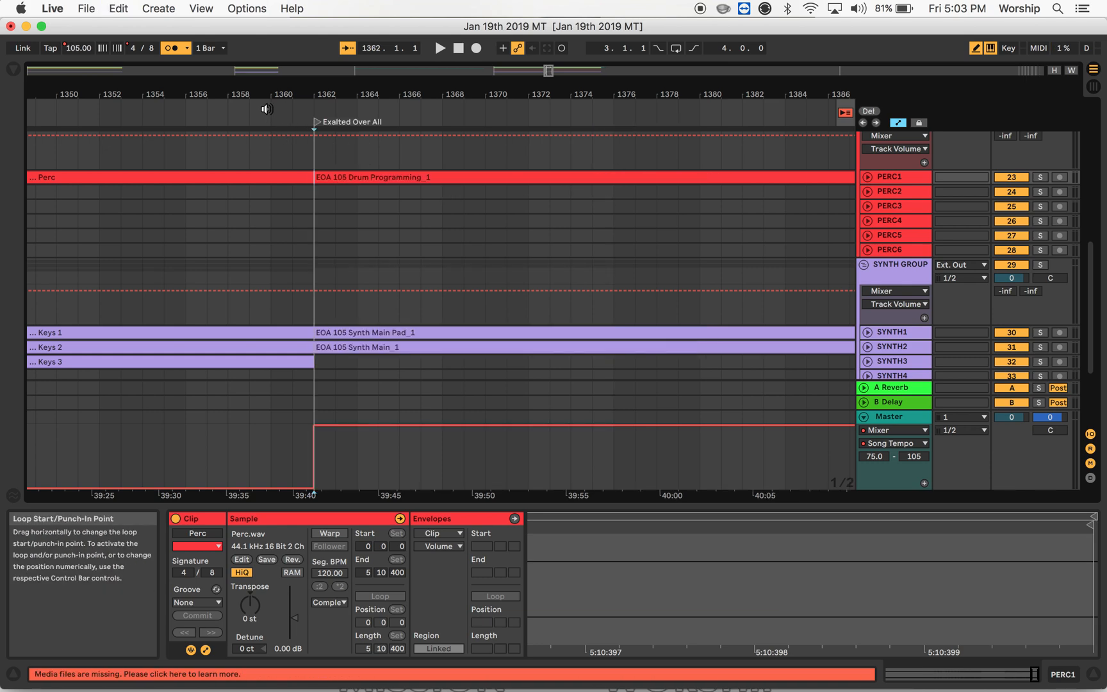
Unfold CLICK CUES and its Audio-Cues track, and audition the transition from the end of Behold the Lamb into Exalted Over All.
scroll(296, 173, up, 10)
scroll(353, 185, up, 2)
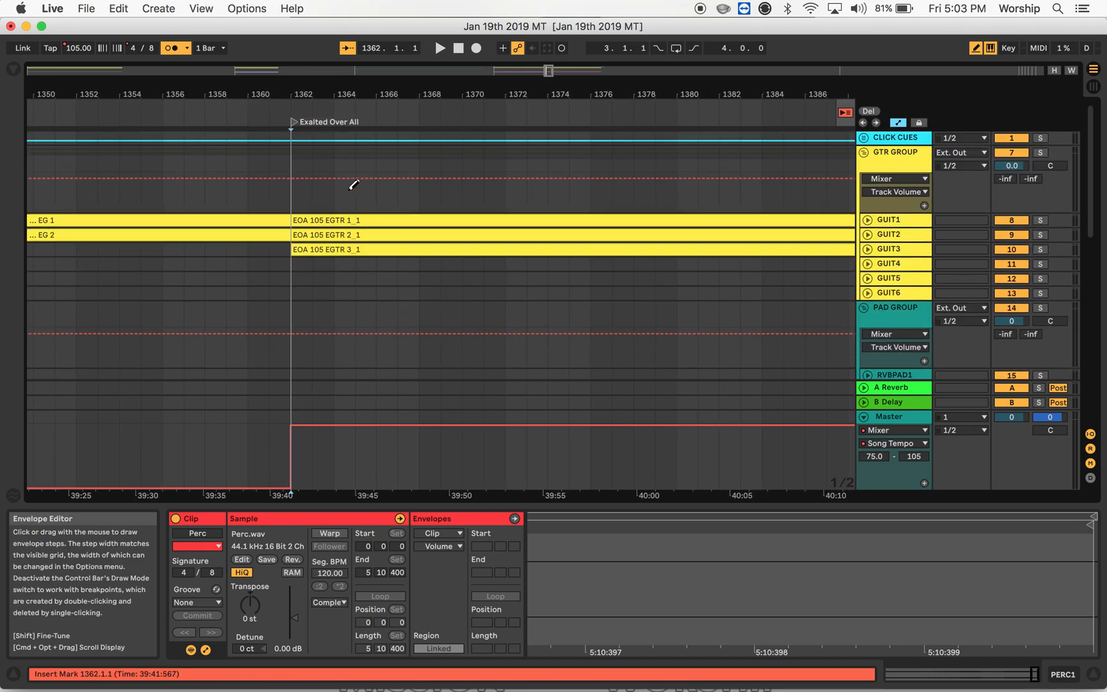
click(864, 138)
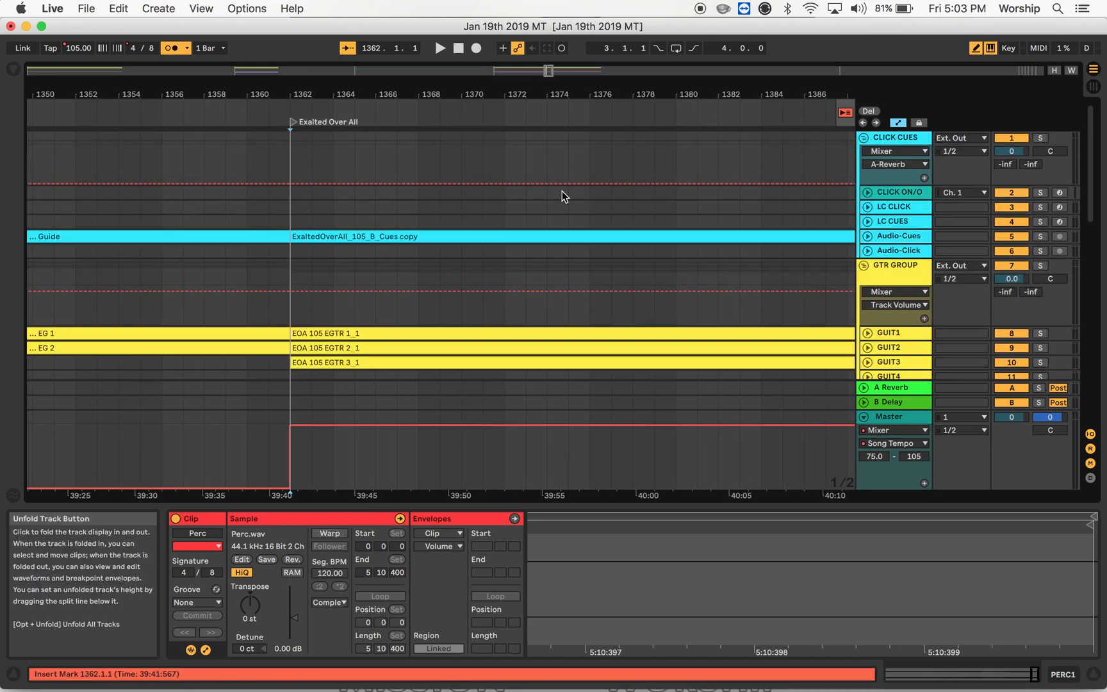
click(868, 236)
scroll(182, 254, left, 10)
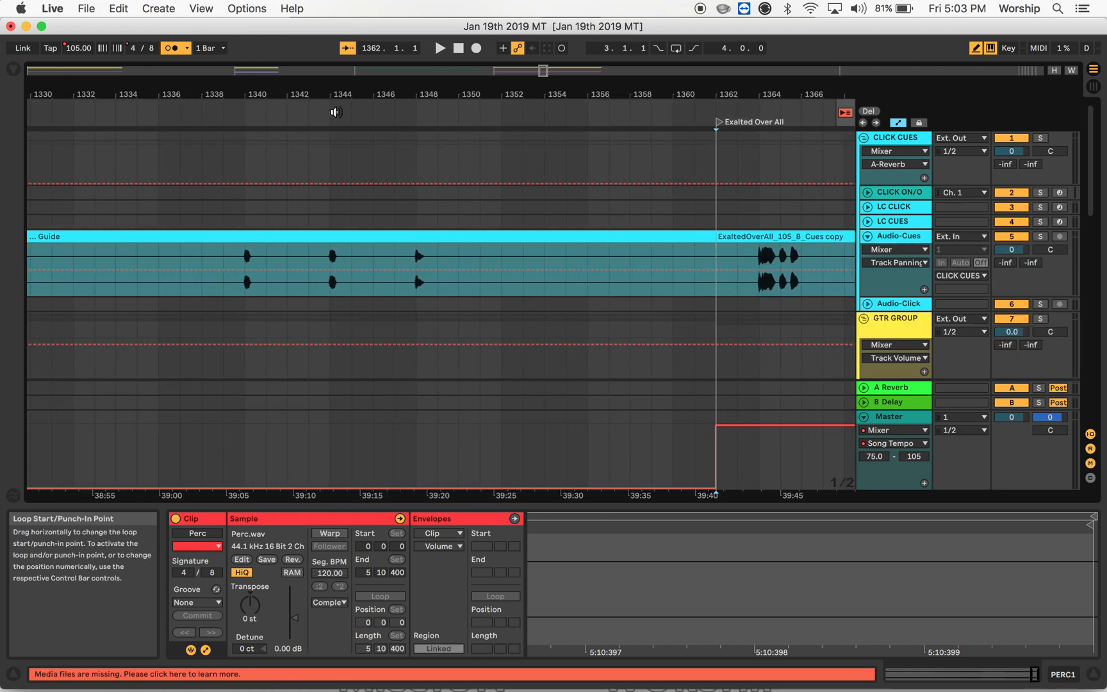
click(406, 113)
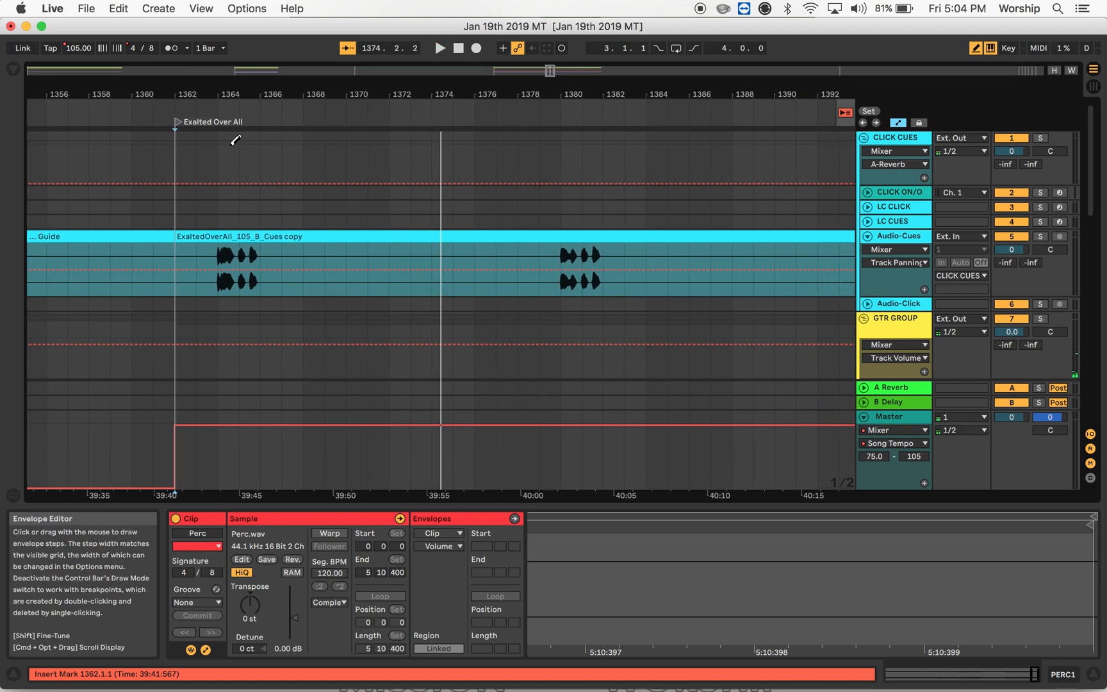
Insert a 4/4 time signature change at the Exalted Over All locator, at bar 1362.
scroll(236, 141, left, 1)
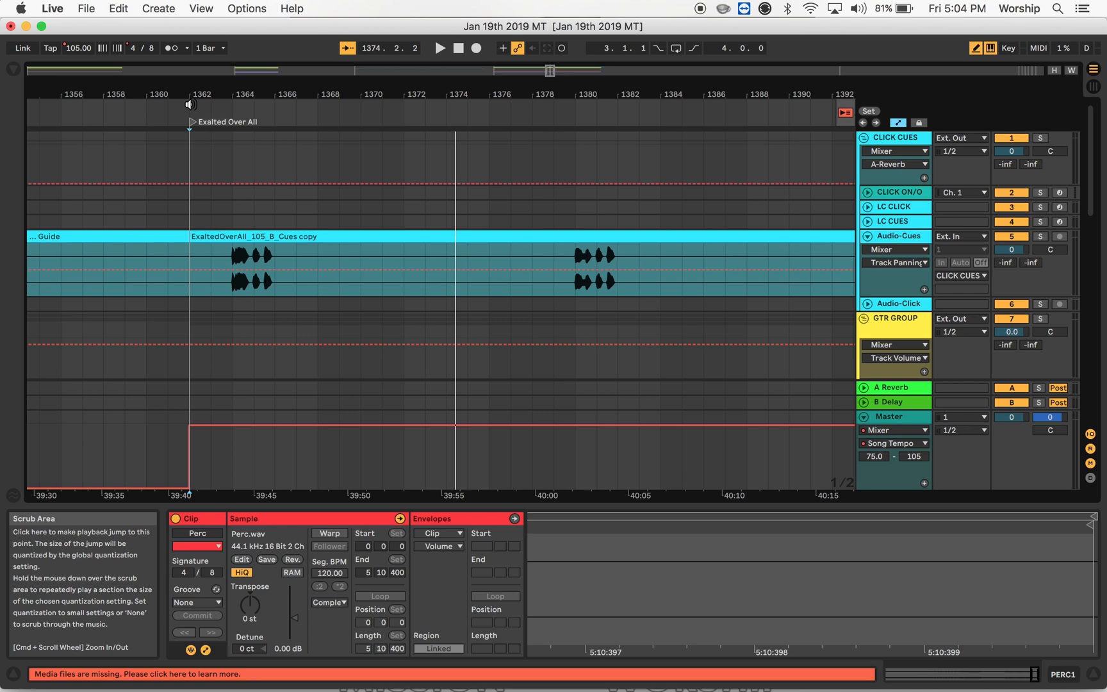
right_click(190, 104)
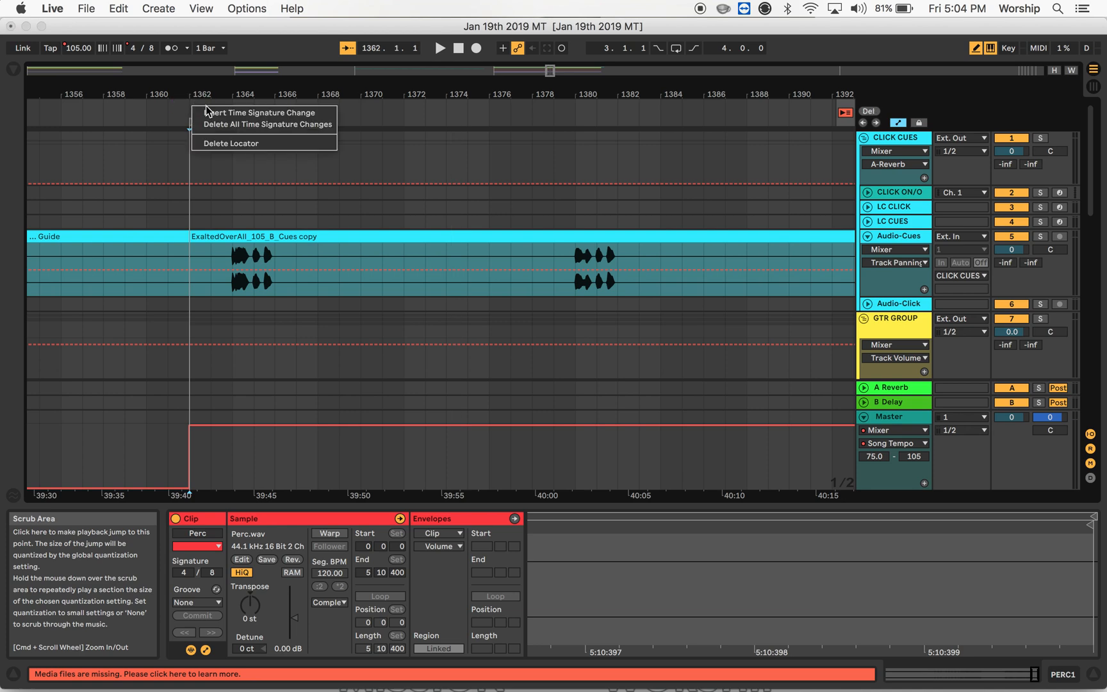
click(221, 113)
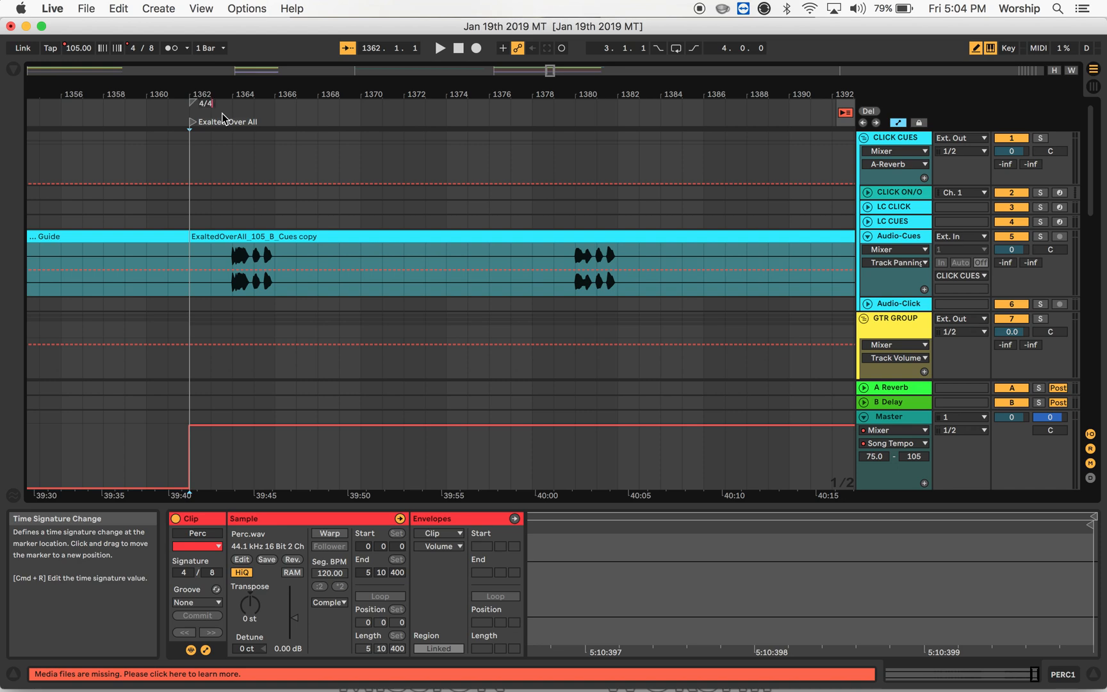
key(Return)
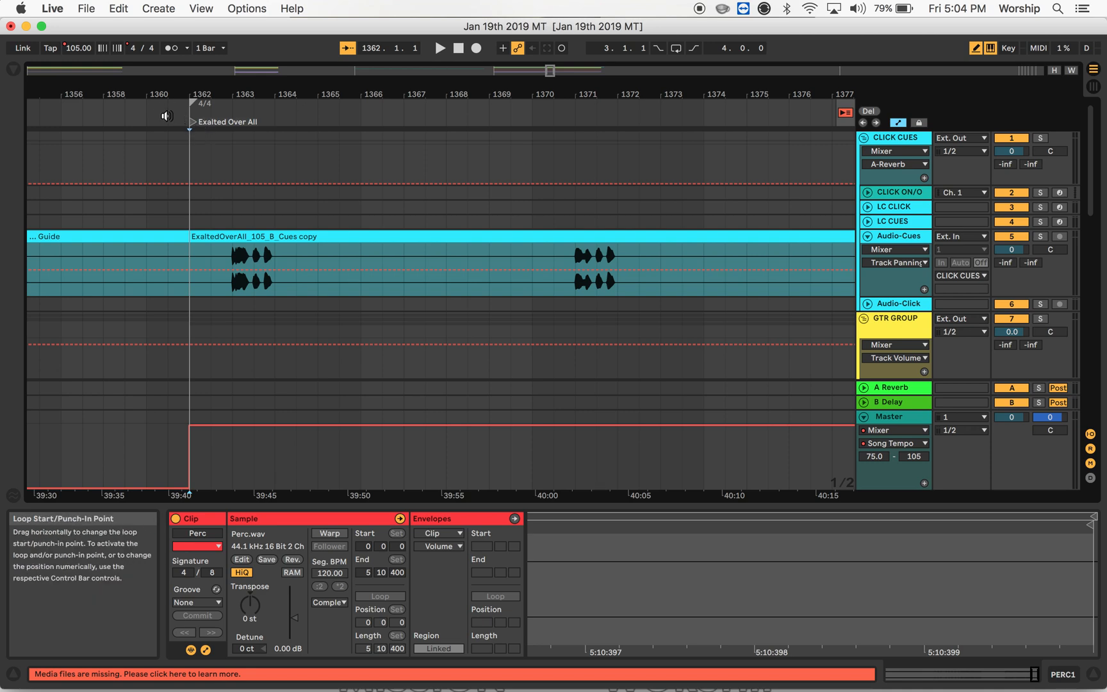
Audition the transition into Exalted Over All again with the metronome on, then stop playback.
click(168, 116)
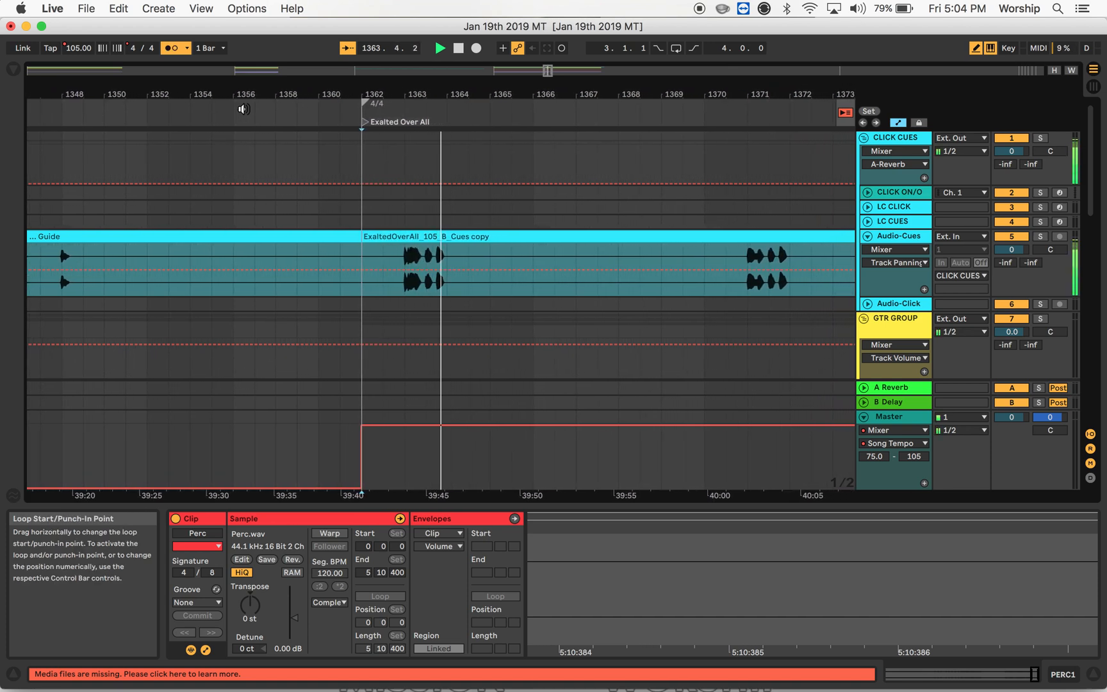
key(space)
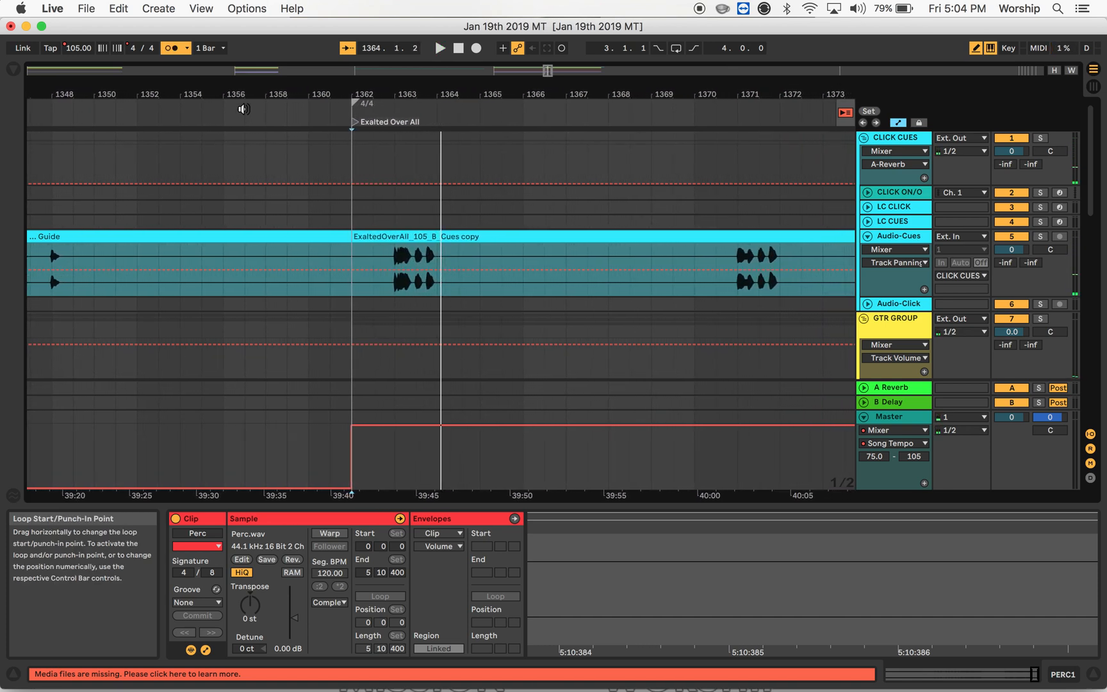
Play from the start of Exalted Over All and unfold the SYNTH1 and SYNTH2 tracks to view their waveforms.
scroll(452, 310, down, 2)
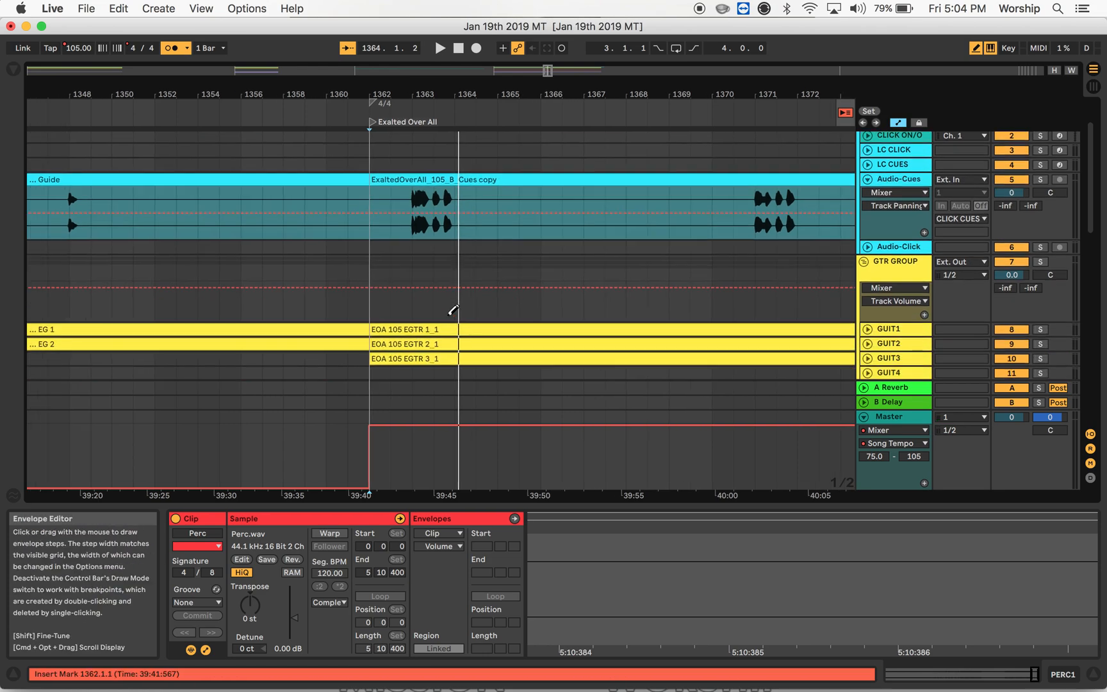
scroll(449, 314, down, 3)
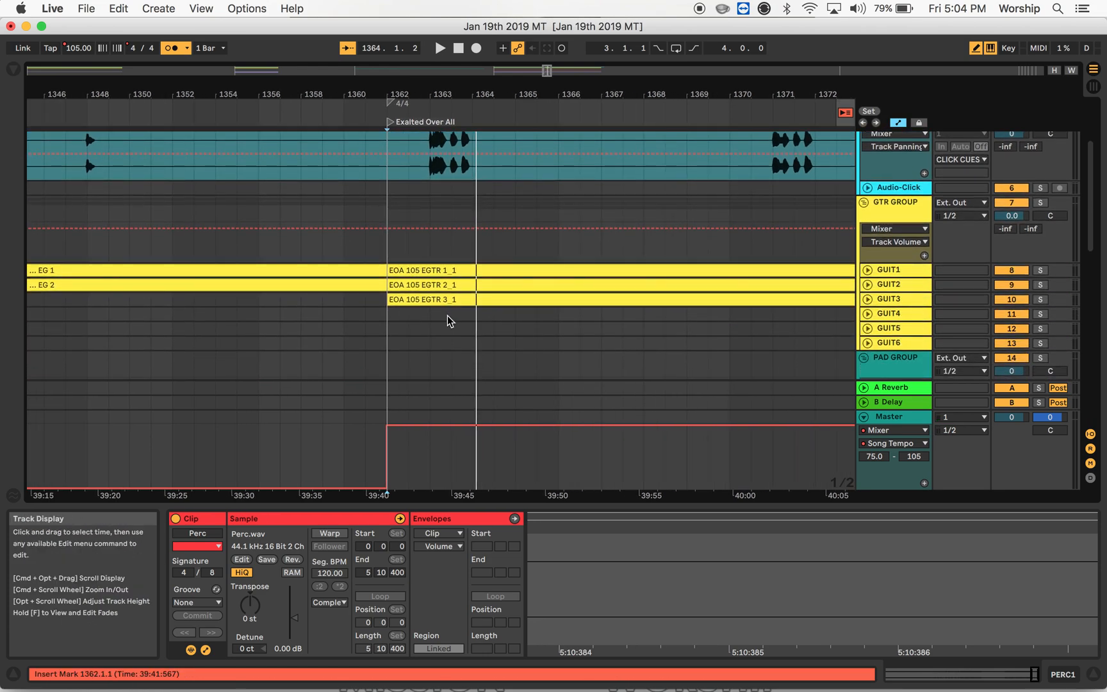
scroll(447, 315, down, 12)
scroll(447, 314, down, 8)
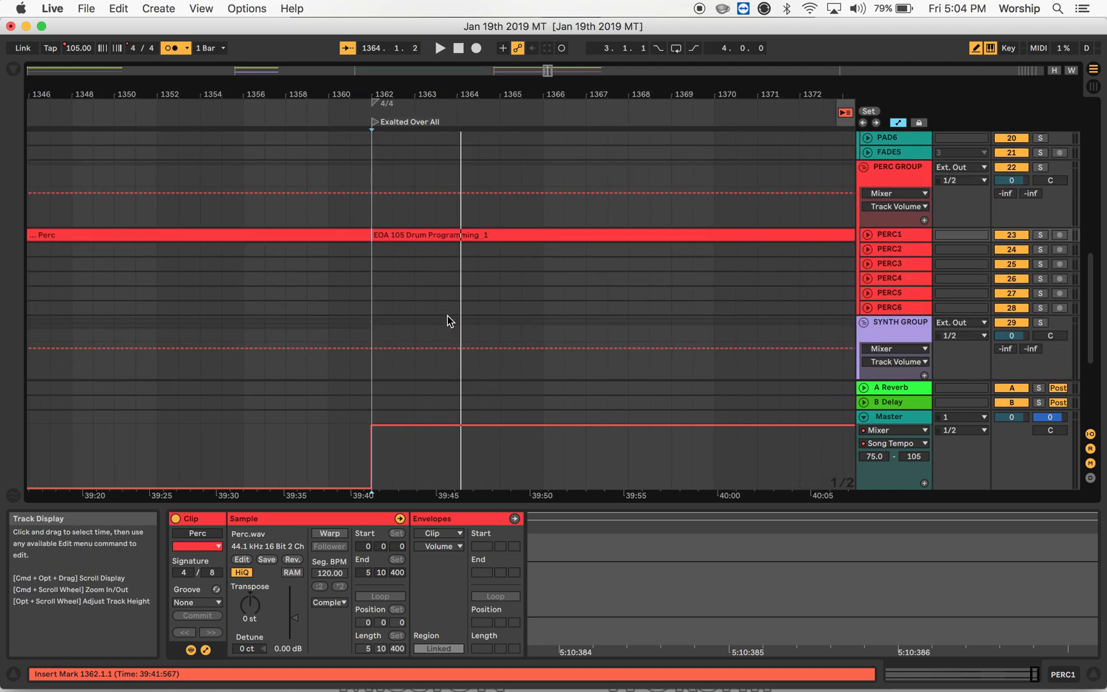
scroll(447, 314, up, 2)
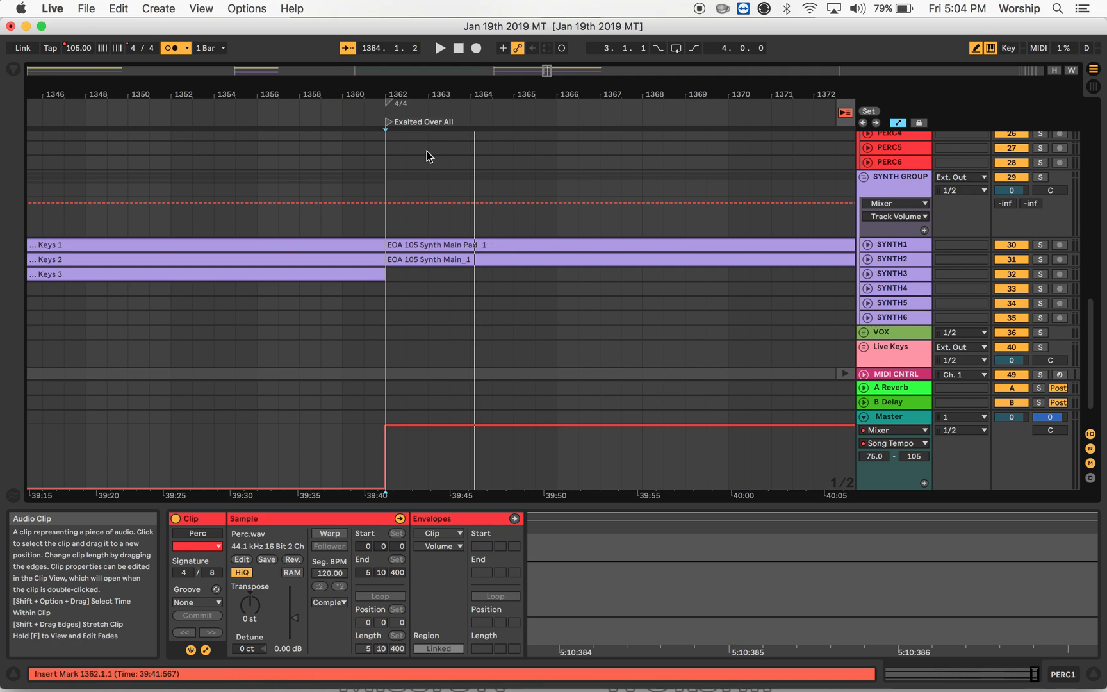
click(413, 112)
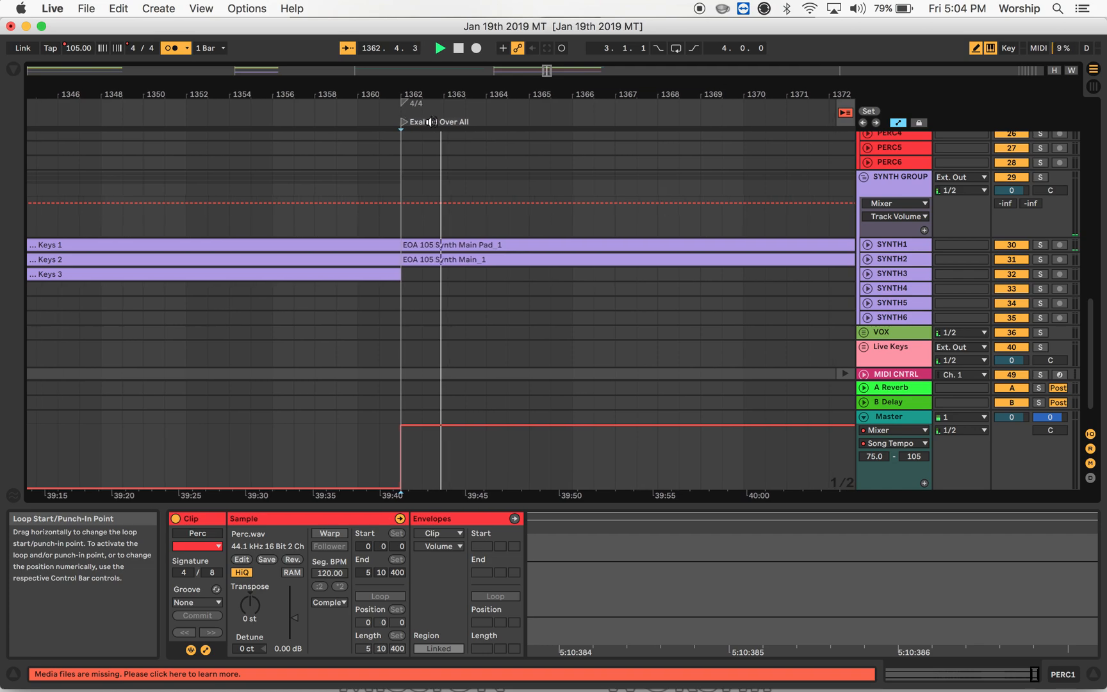
click(867, 245)
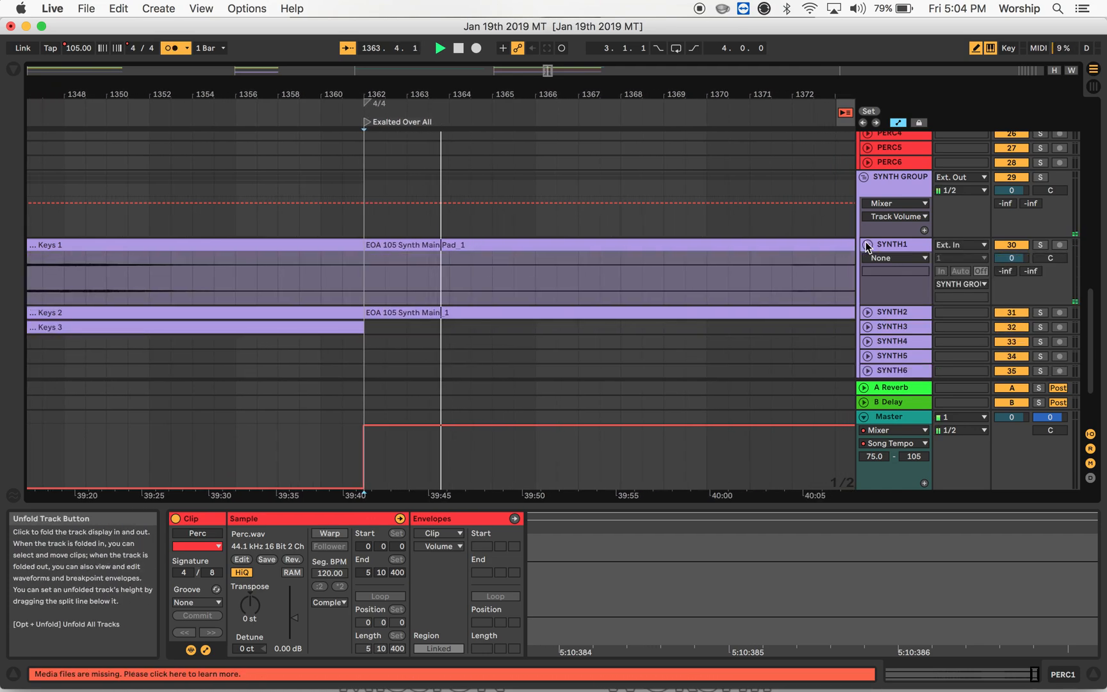
click(867, 312)
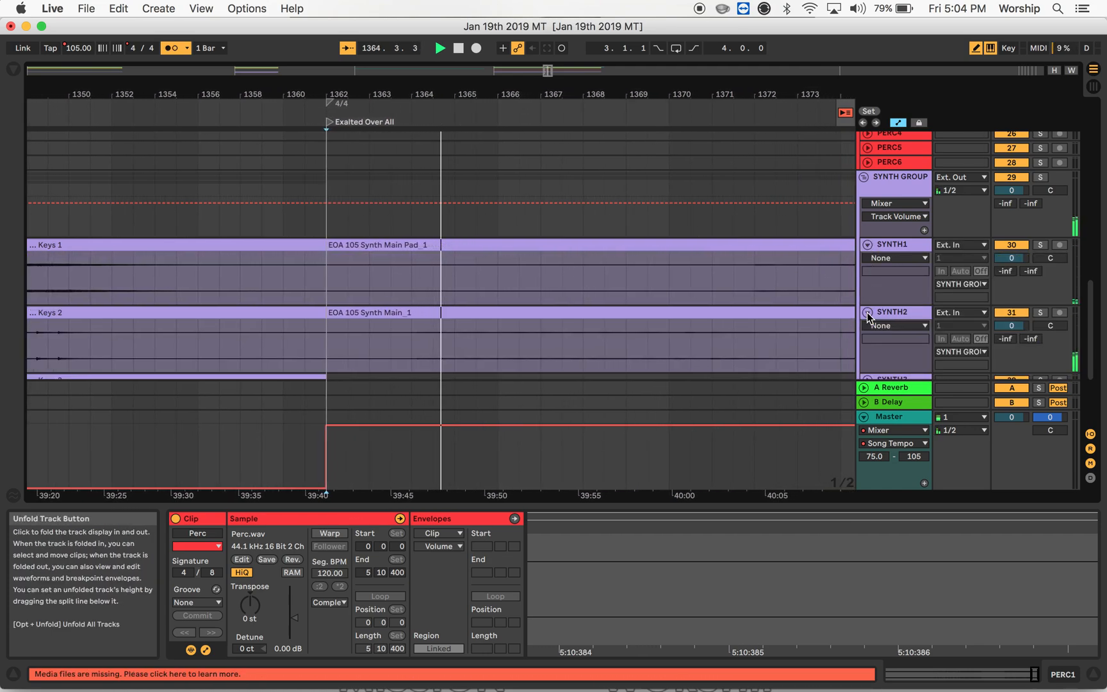
Solo SYNTH2 and SYNTH1 in turn to audition the opening synth parts of Exalted Over All.
click(1041, 312)
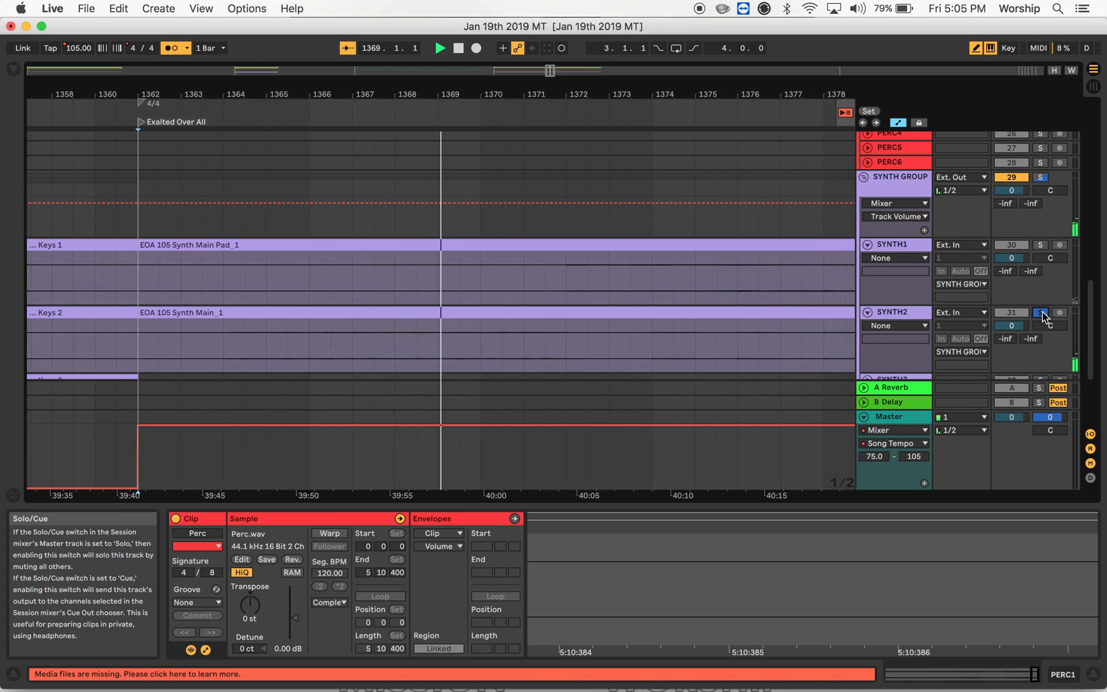
click(1041, 313)
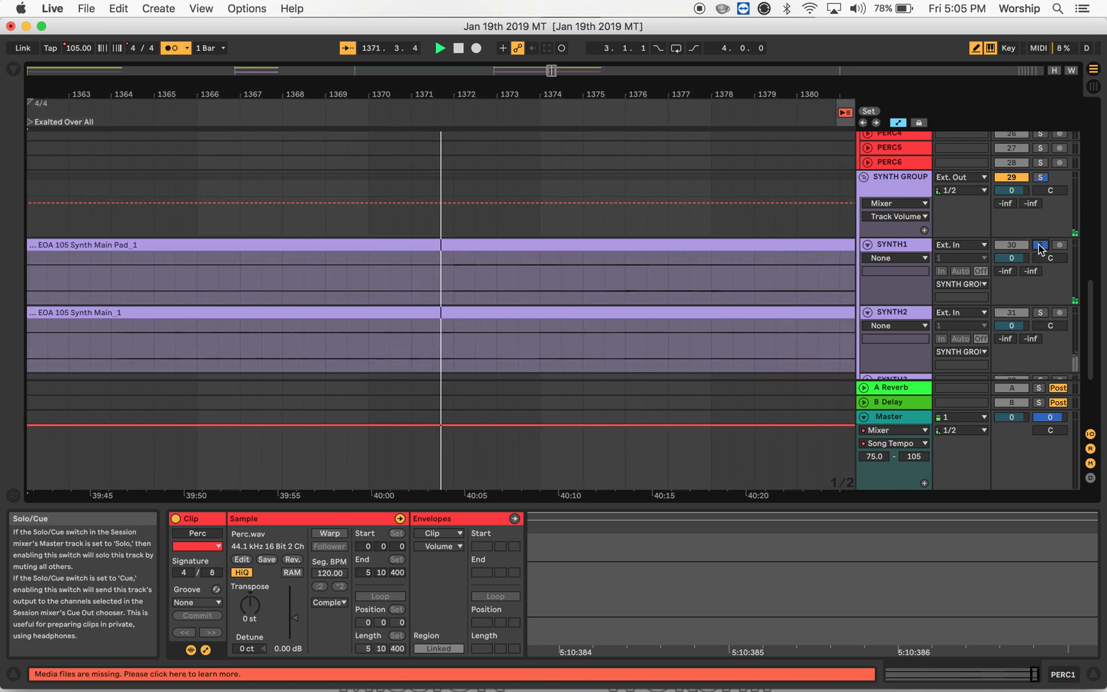
key(XF86AudioRaiseVolume)
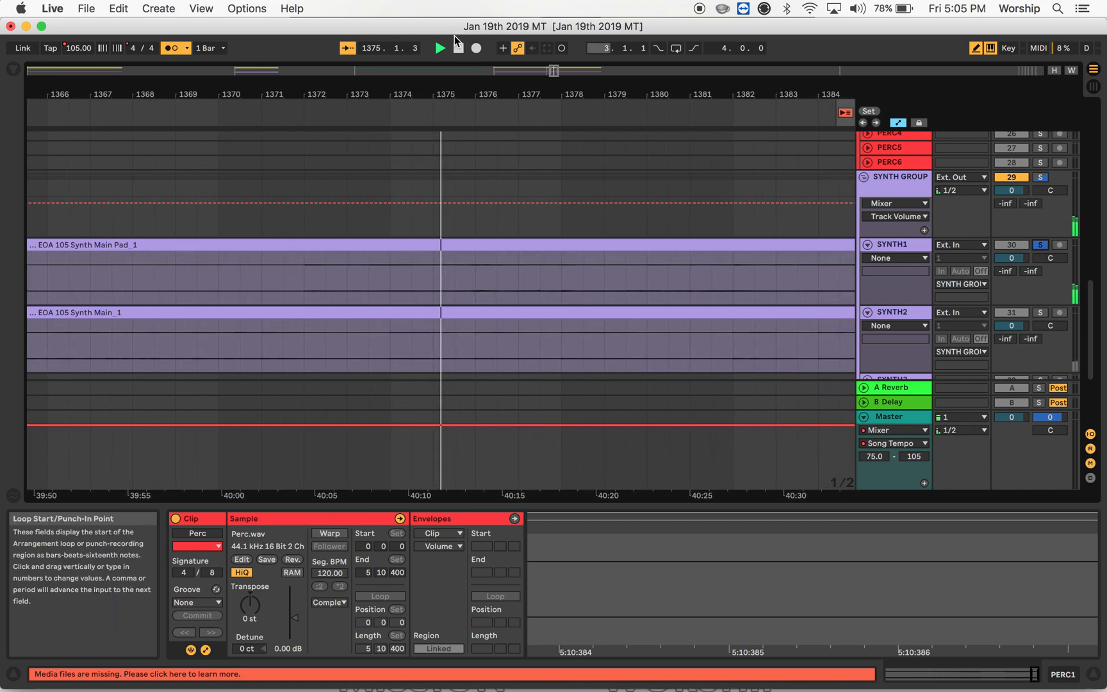
Turn off the metronome and stop playback.
click(170, 49)
click(170, 48)
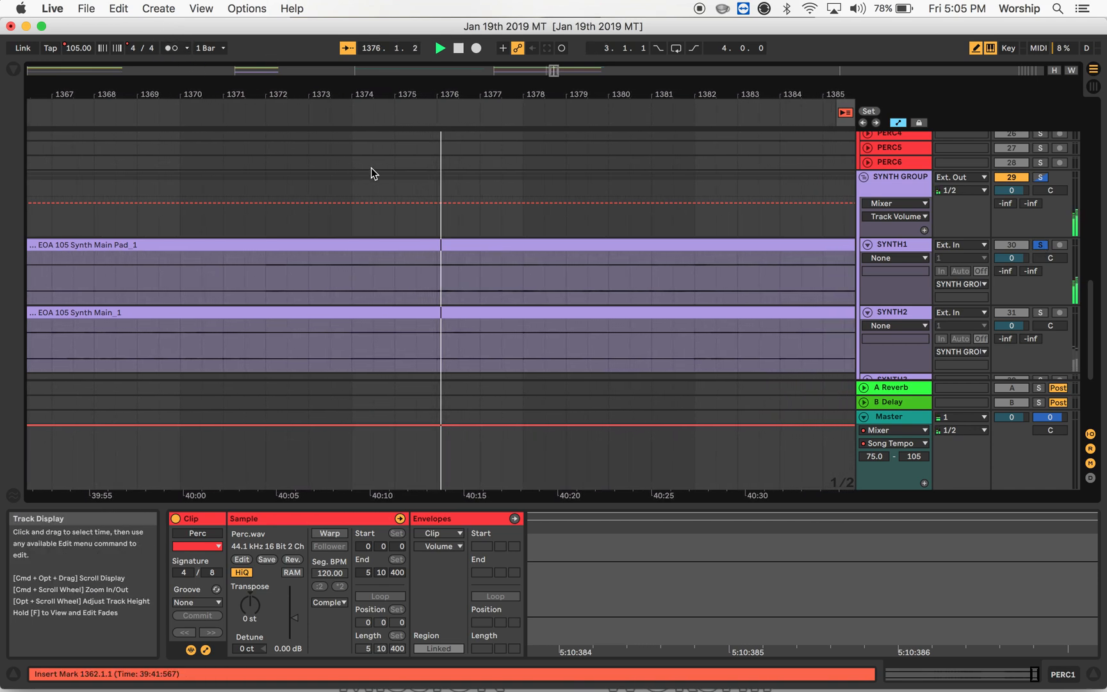
key(space)
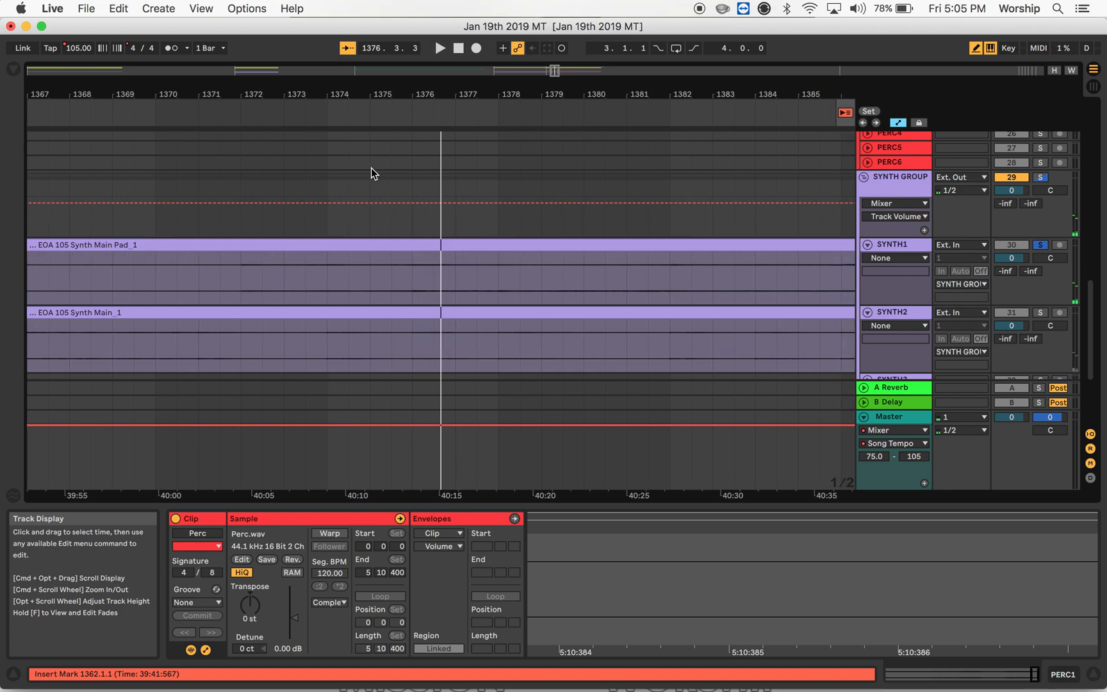
Fold the SYNTH1 and SYNTH2 tracks around the Exalted Over All locator.
scroll(458, 279, left, 10)
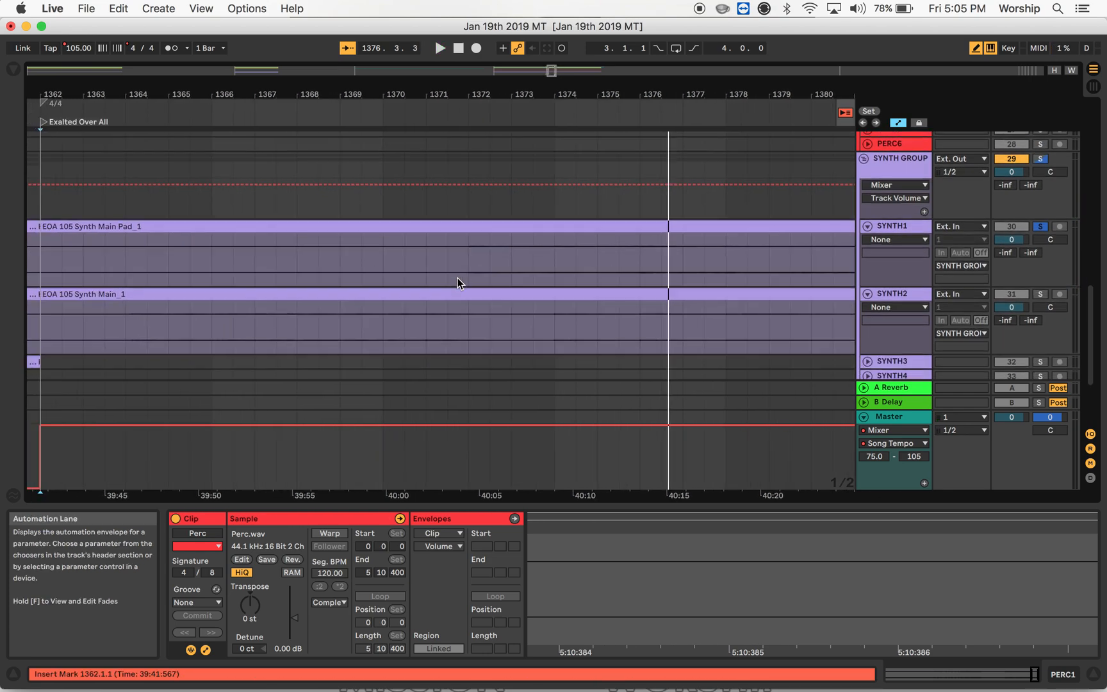
scroll(346, 240, left, 5)
scroll(346, 240, up, 1)
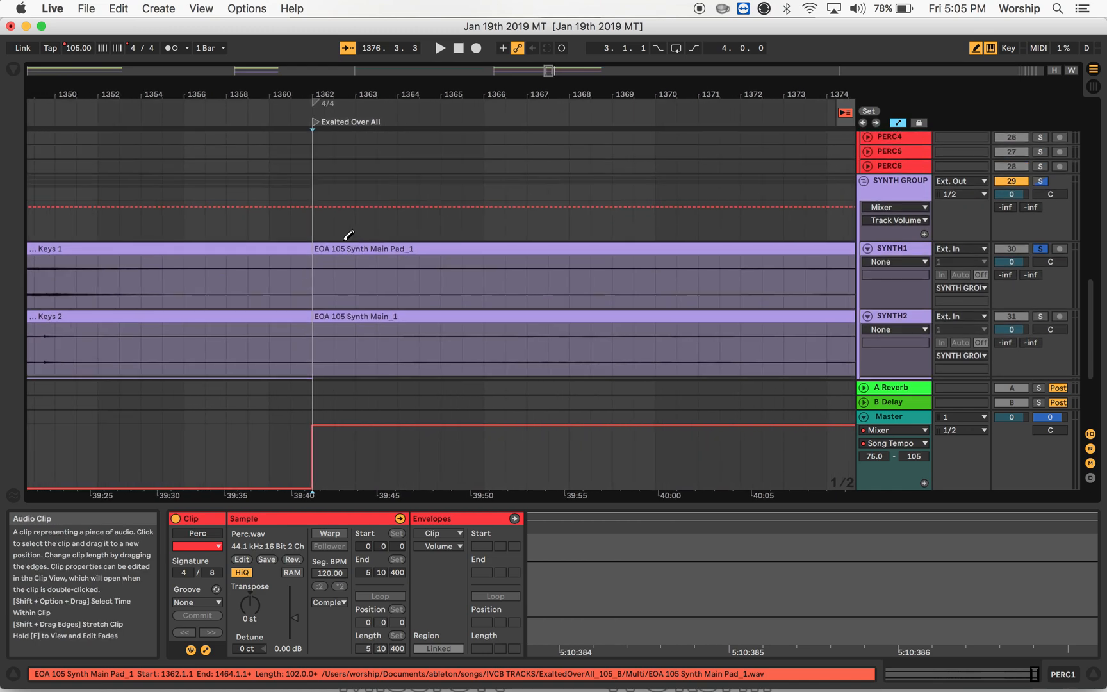
scroll(462, 243, down, 5)
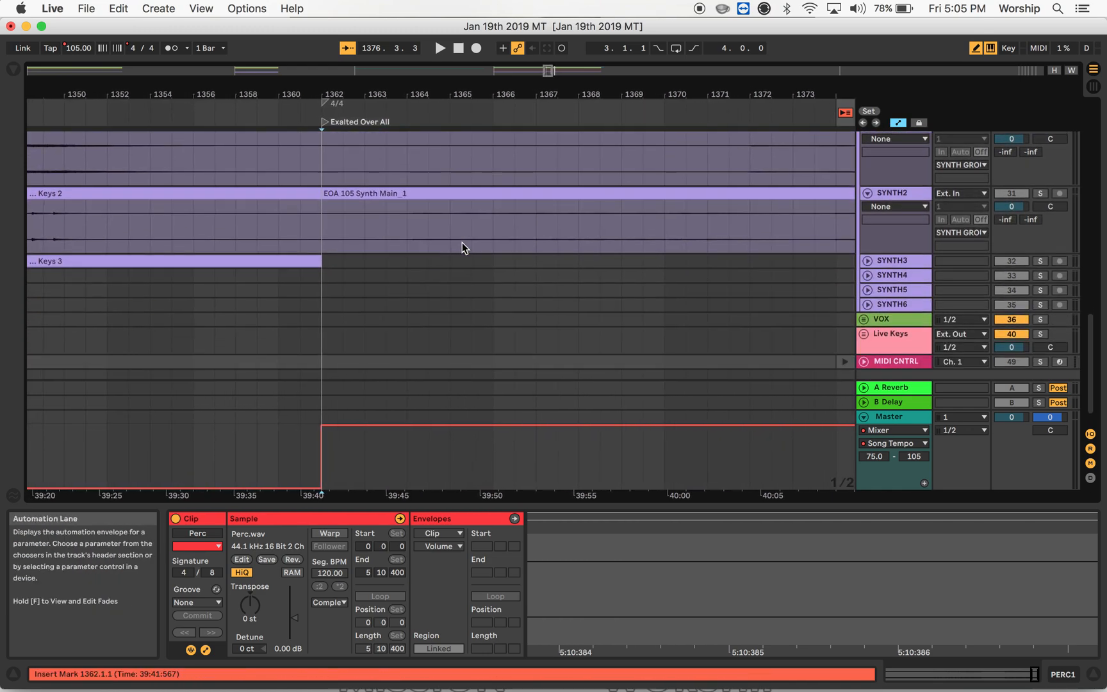
scroll(437, 251, up, 2)
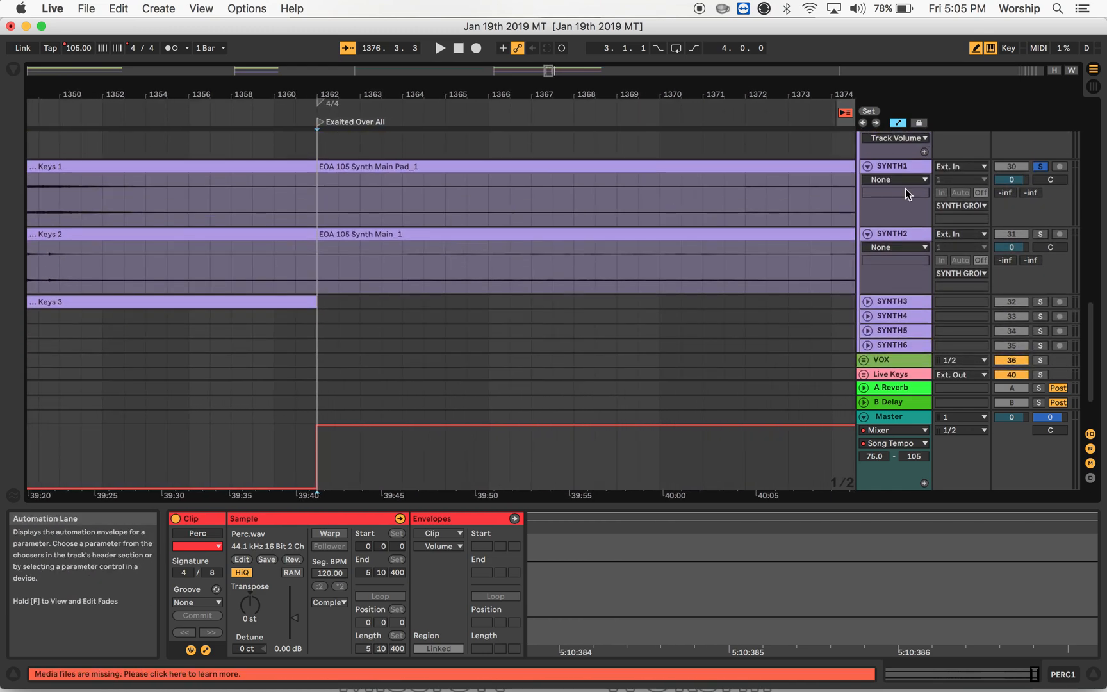
click(868, 166)
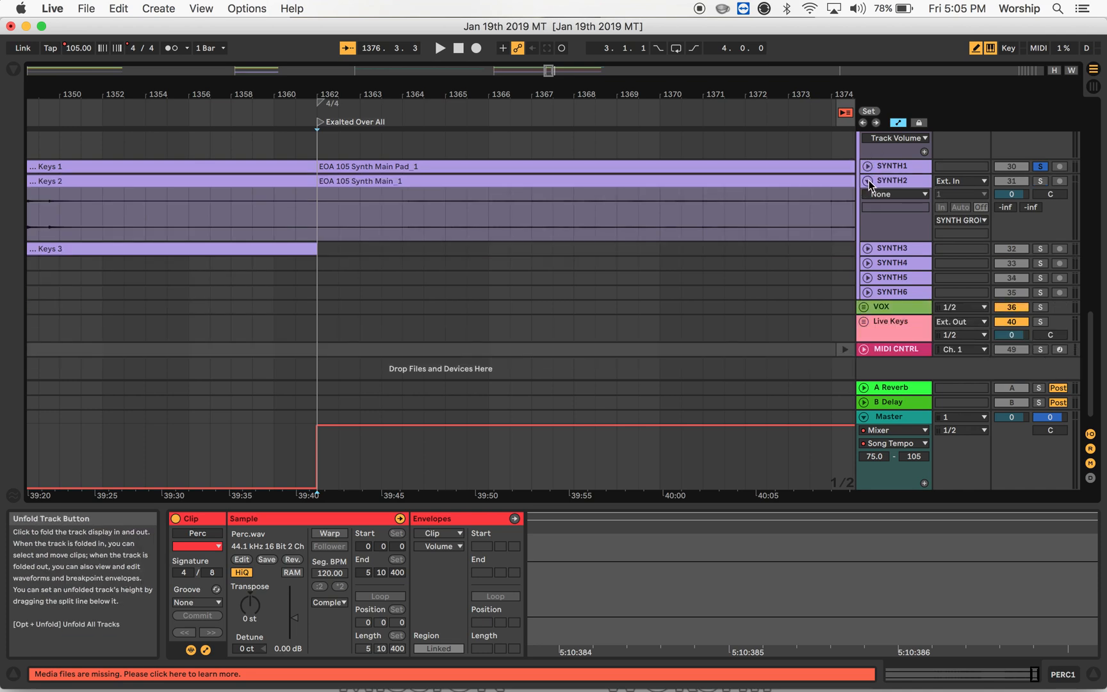
click(868, 181)
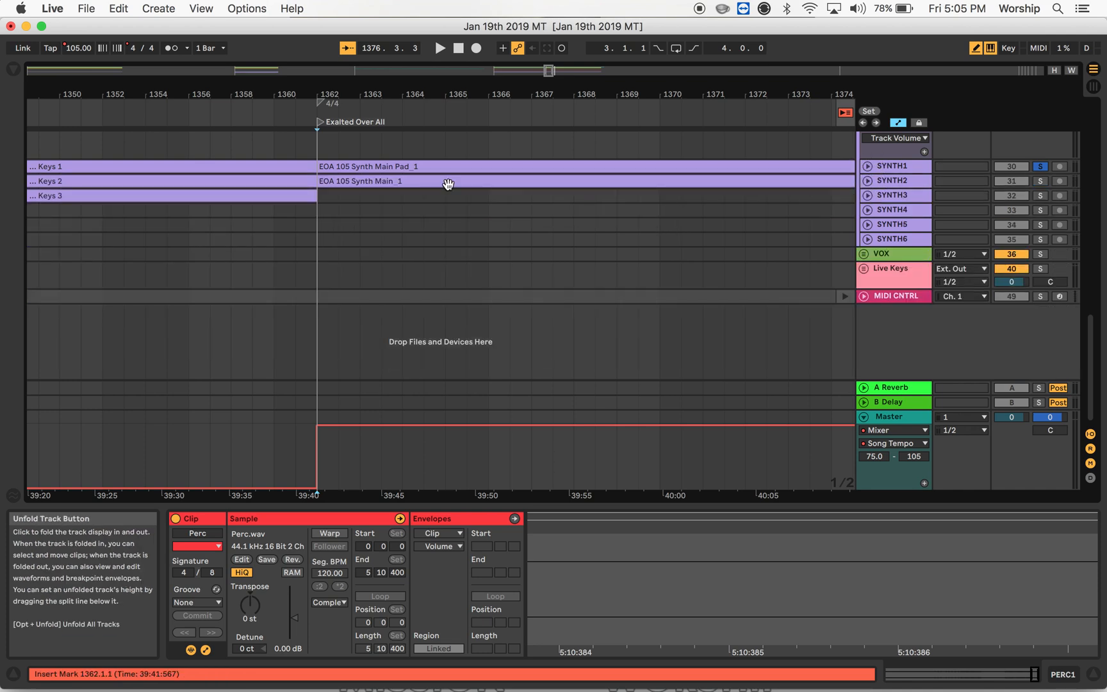
Move the EOA 105 Synth Main Pad_1 and Synth Main_1 clips down to the SYNTH4 and SYNTH5 tracks.
click(342, 166)
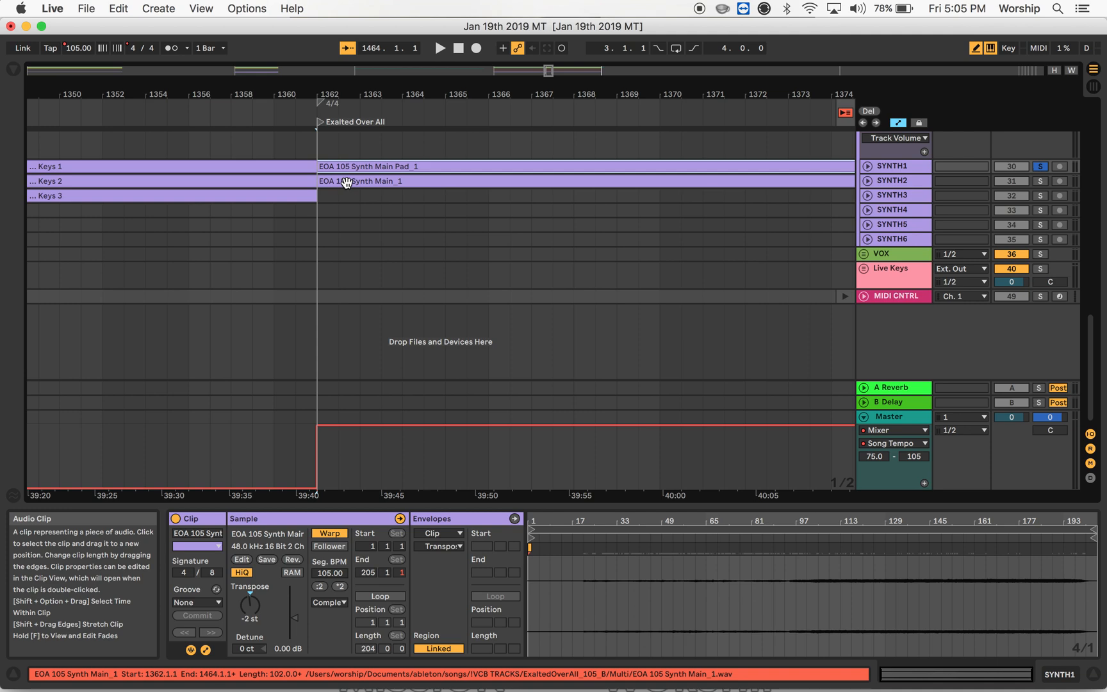
shift+click(346, 182)
drag(346, 182, 344, 222)
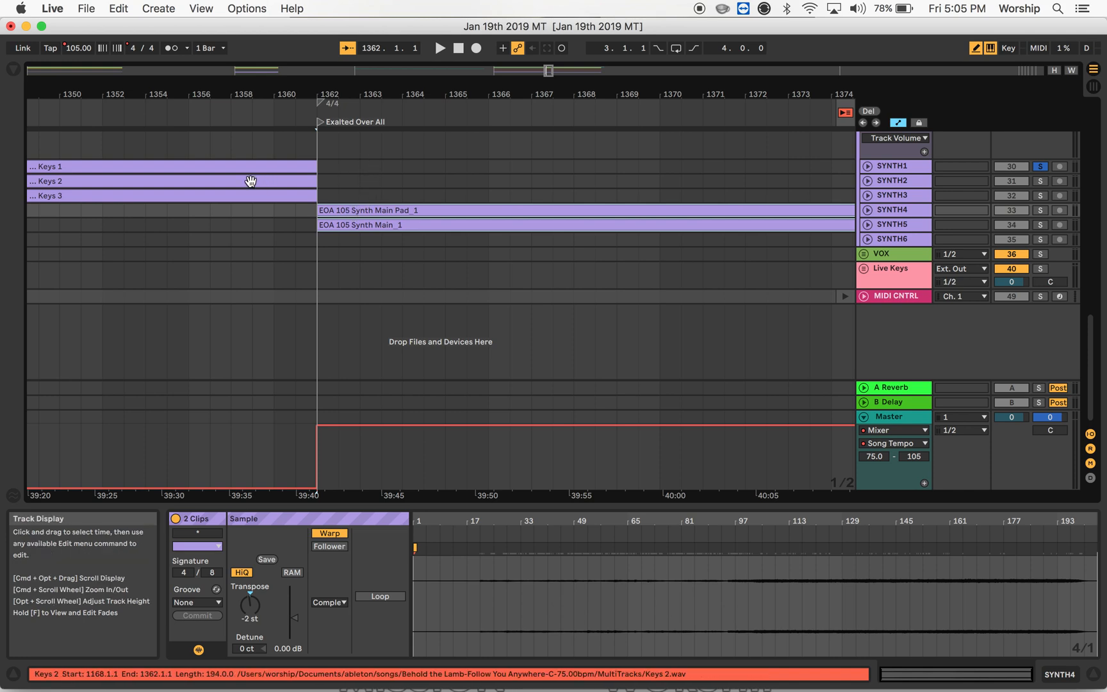
Unsolo SYNTH1 and unfold it to examine the end of the Keys 1 waveform before the Exalted Over All locator.
scroll(259, 166, up, 5)
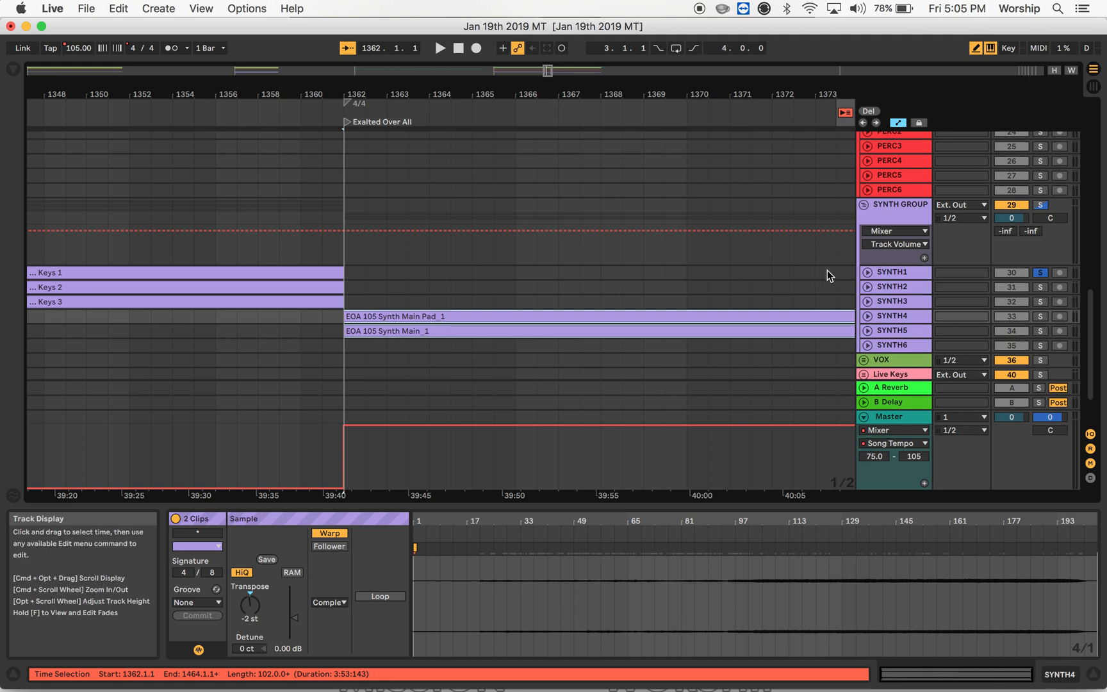
click(1040, 275)
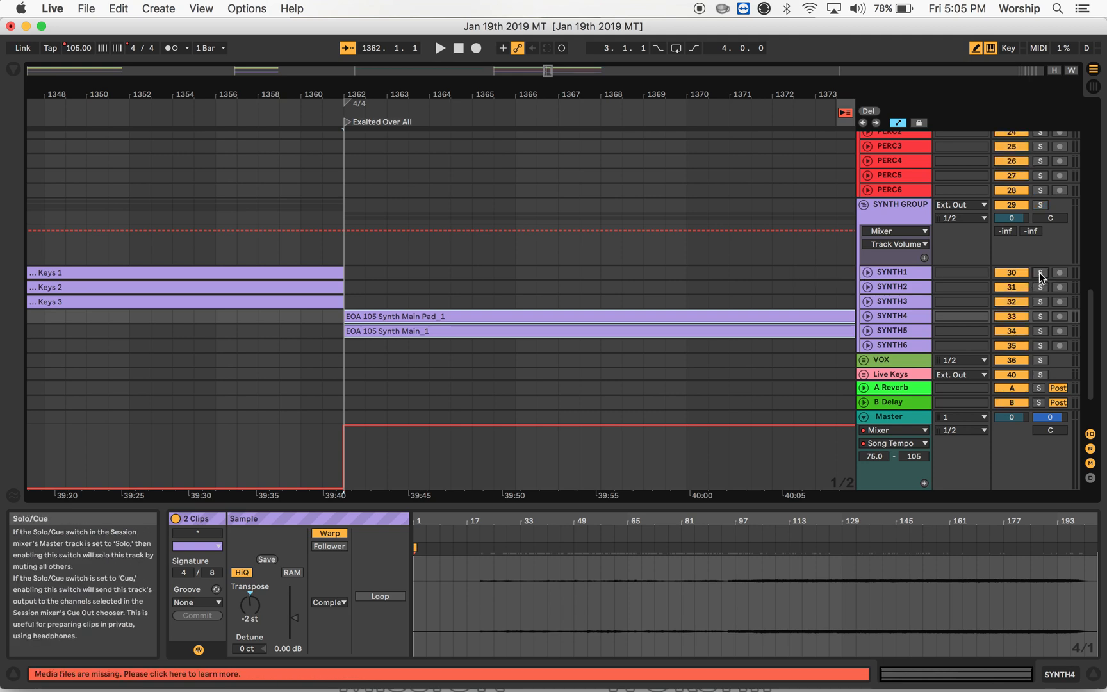
click(868, 273)
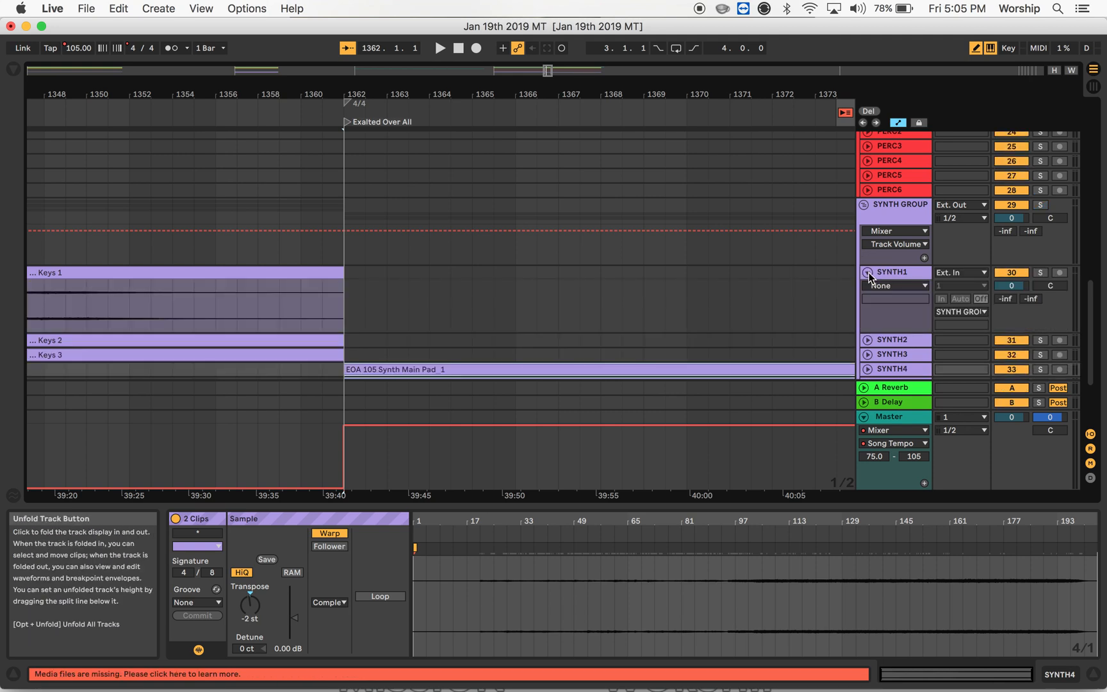
click(868, 273)
click(868, 273)
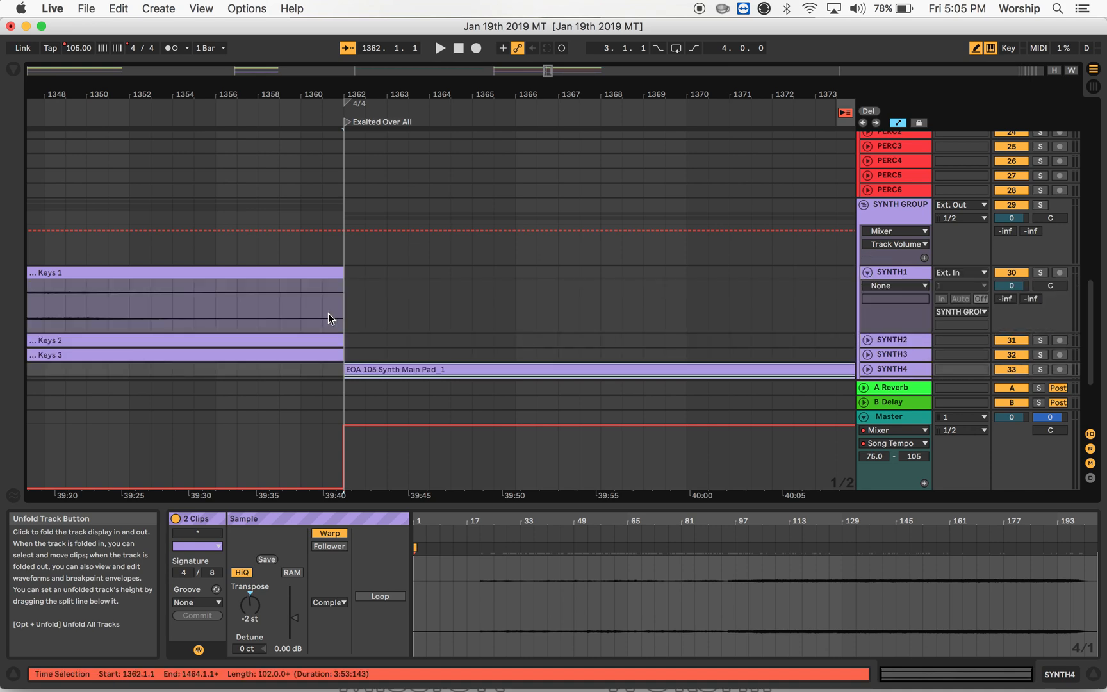
scroll(212, 313, left, 3)
scroll(212, 314, up, 1)
scroll(212, 314, left, 5)
scroll(212, 313, down, 1)
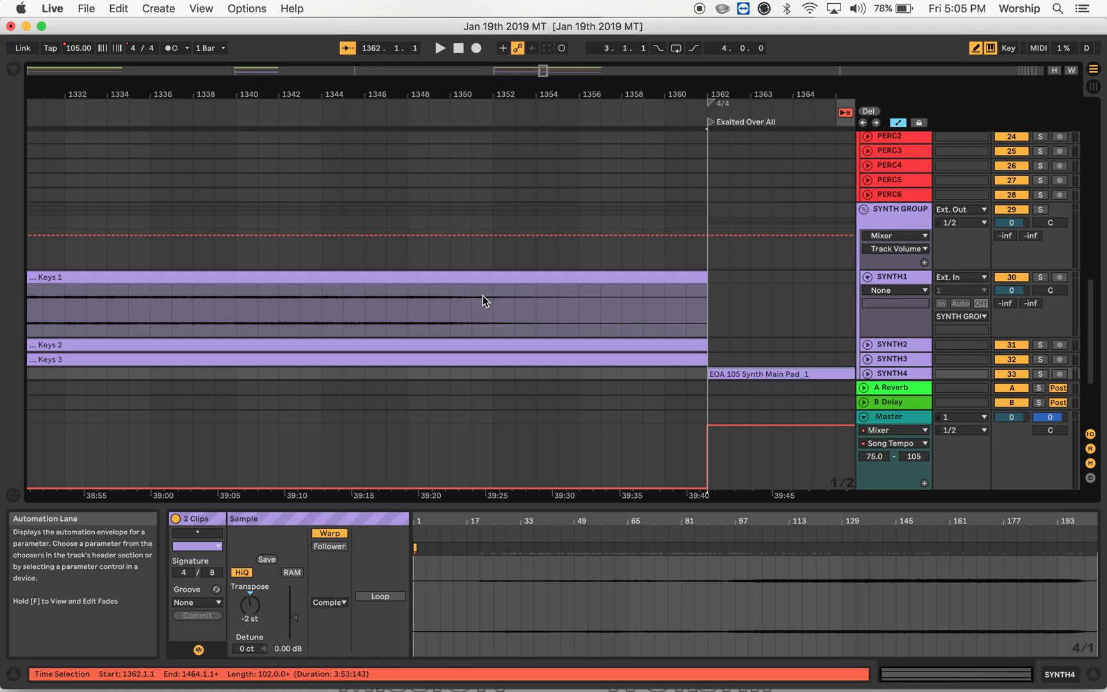
scroll(674, 306, right, 4)
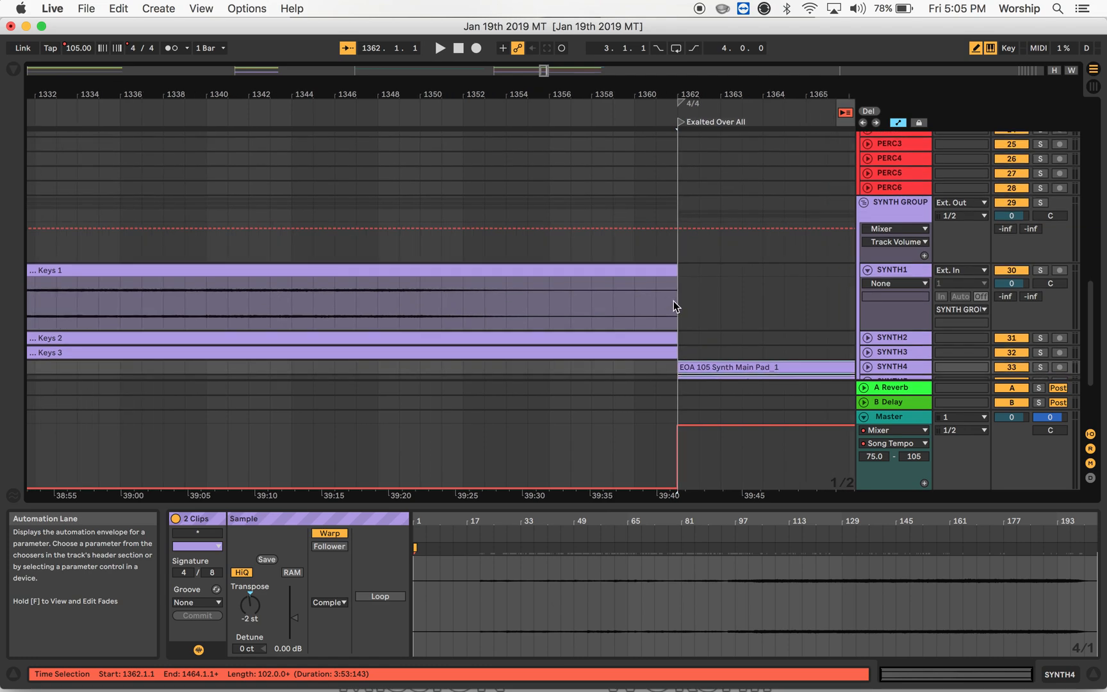
Audition the end of Behold the Lamb from around bar 1348, with the Audio-Cues waveform in view.
scroll(674, 306, up, 6)
scroll(674, 300, up, 10)
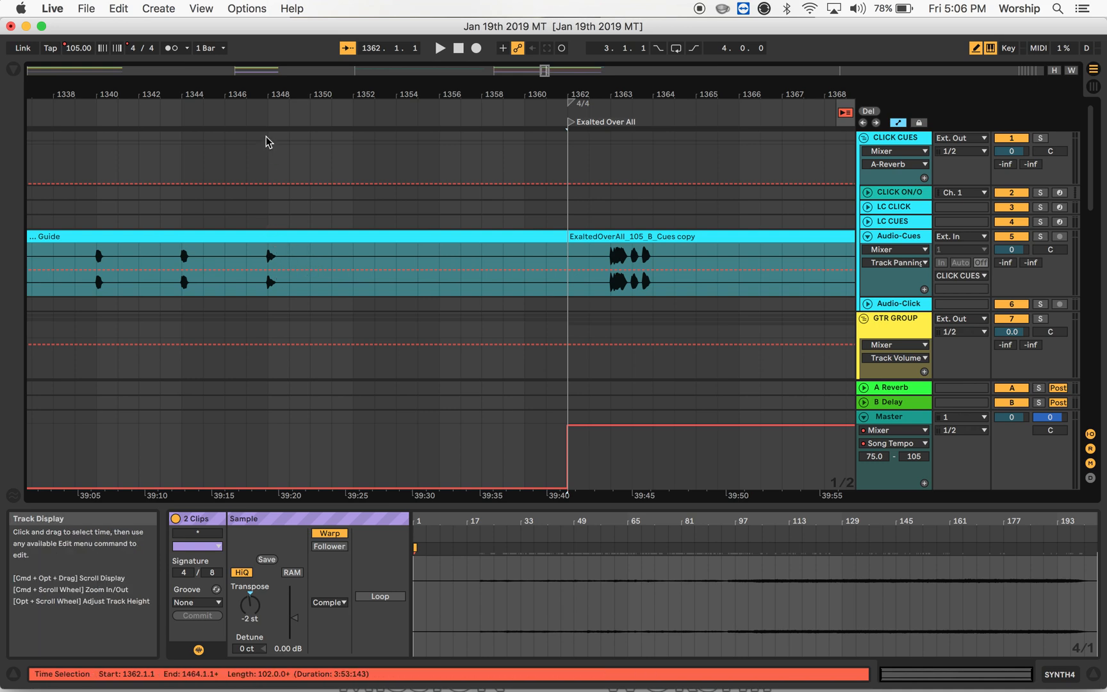
click(264, 108)
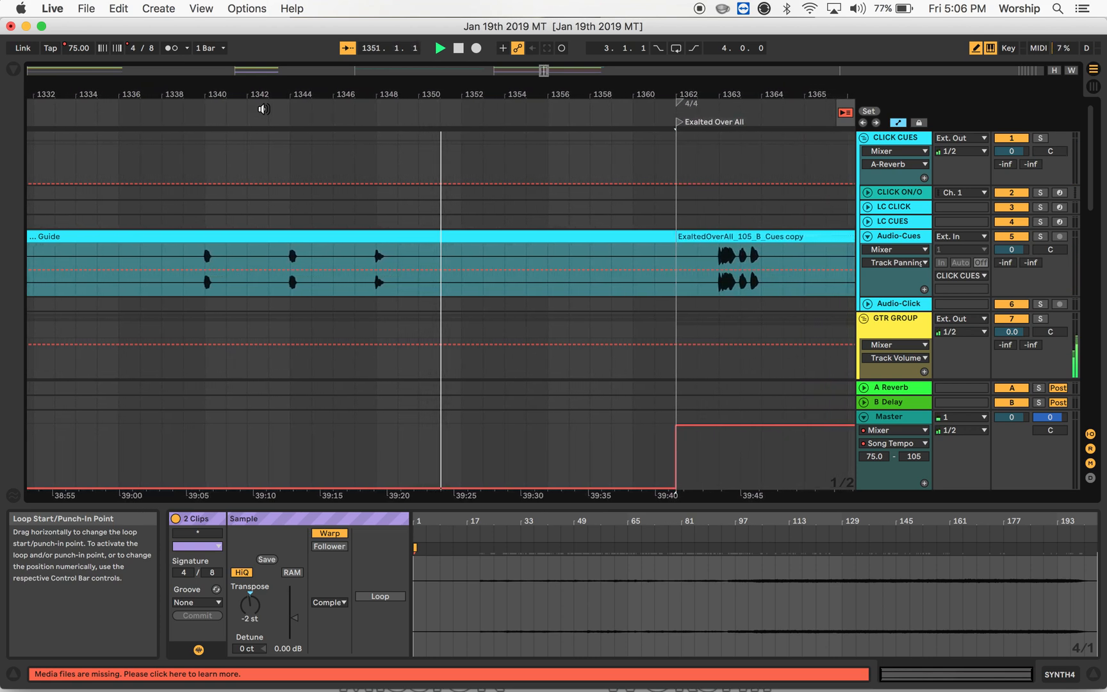
key(space)
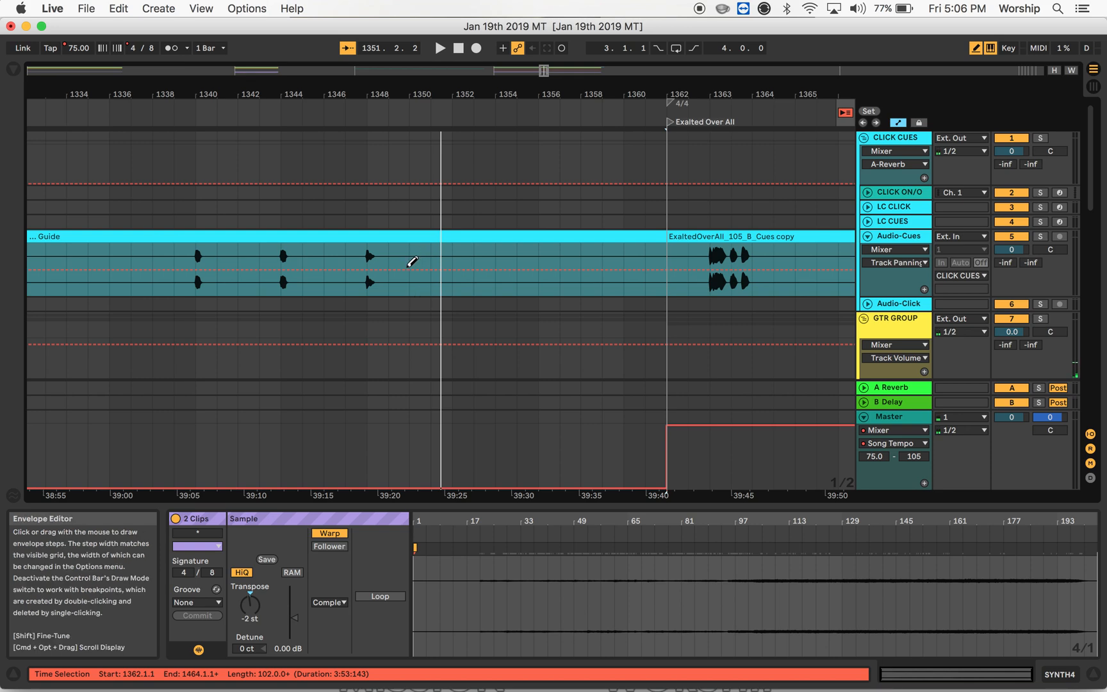
Turn off Draw Mode and replay the ending of Behold the Lamb from around bar 1348, stopping before Exalted Over All.
click(977, 49)
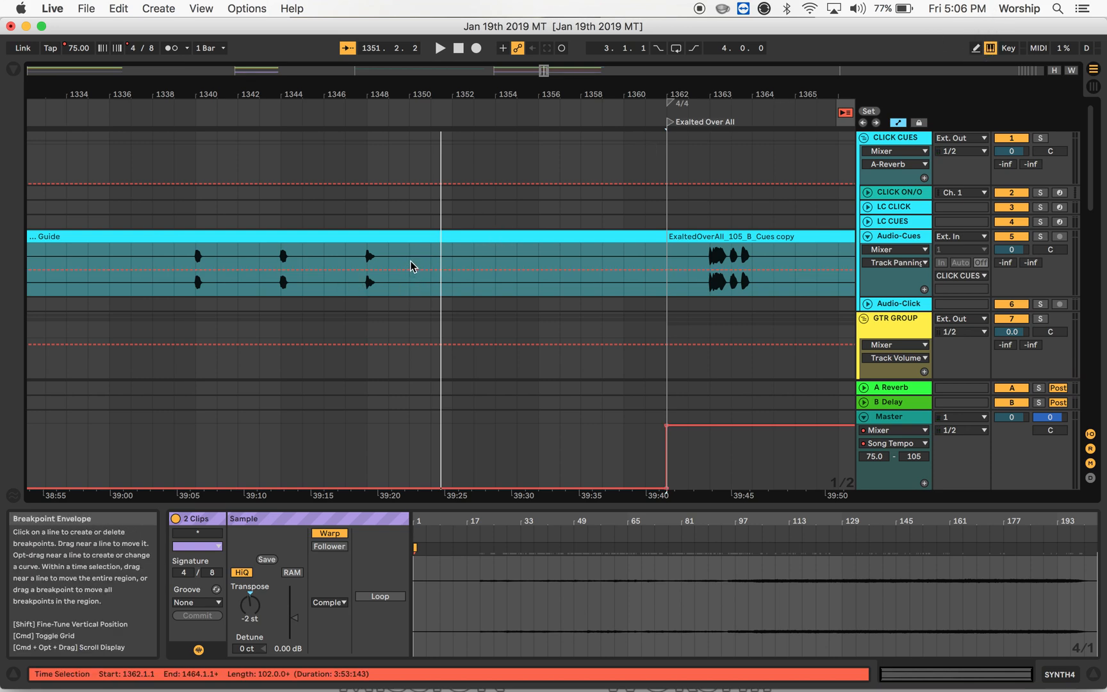
click(360, 114)
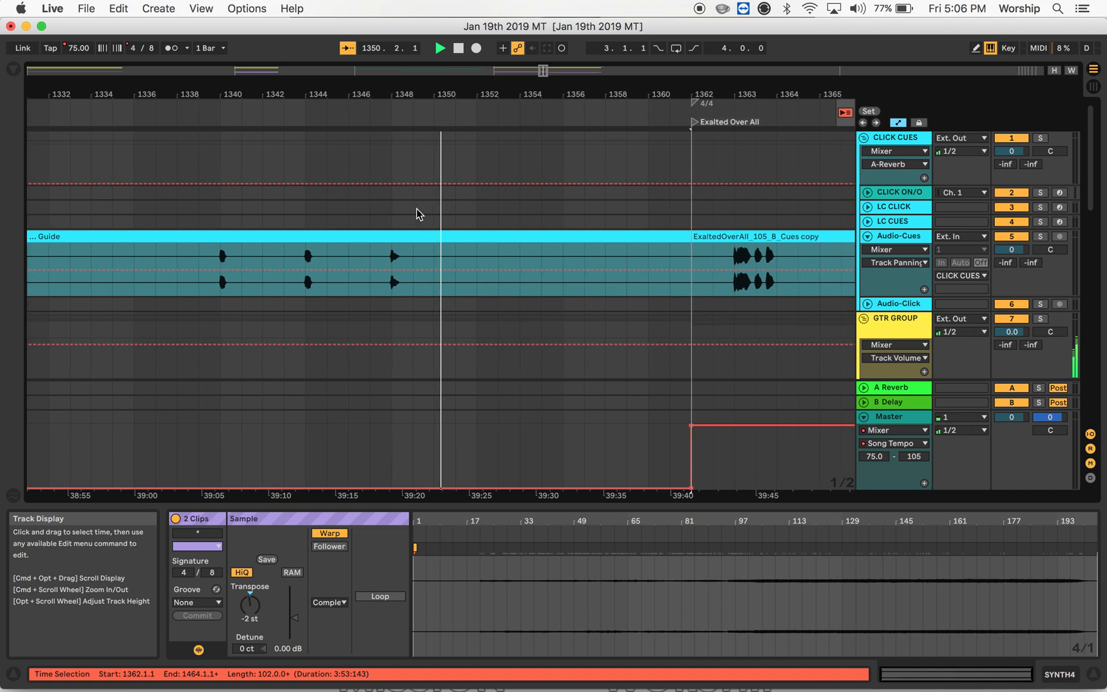
key(space)
Delete the time from bar 1354 to bar 1362, directly before the Exalted Over All locator.
click(424, 260)
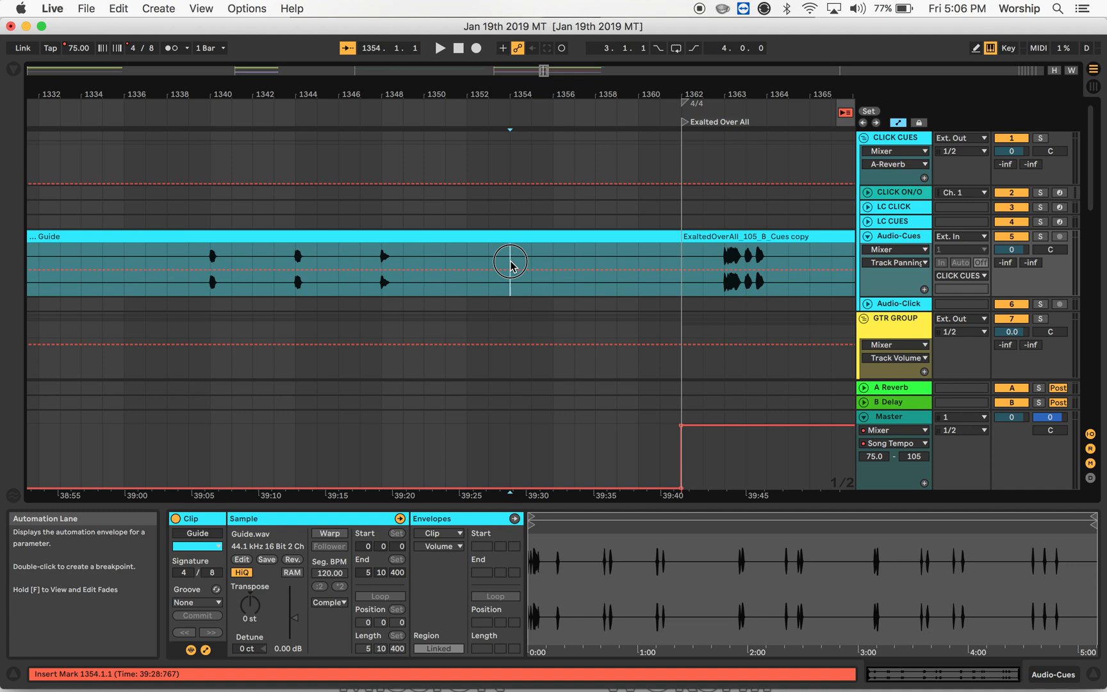
drag(517, 263, 679, 268)
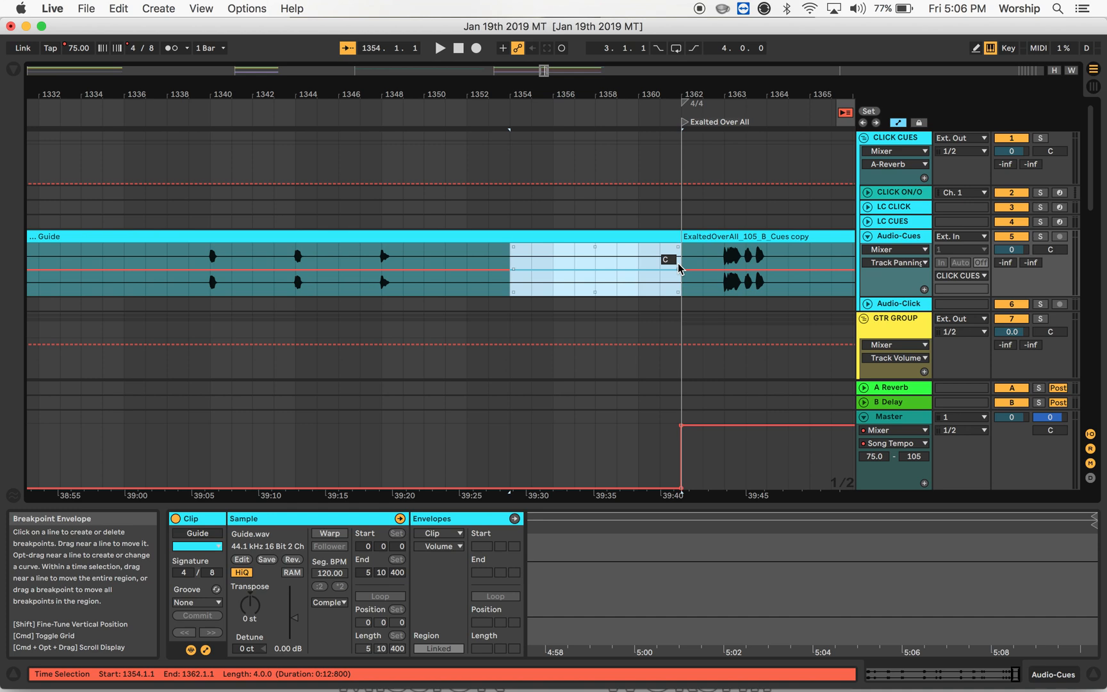
key(super+shift+BackSpace)
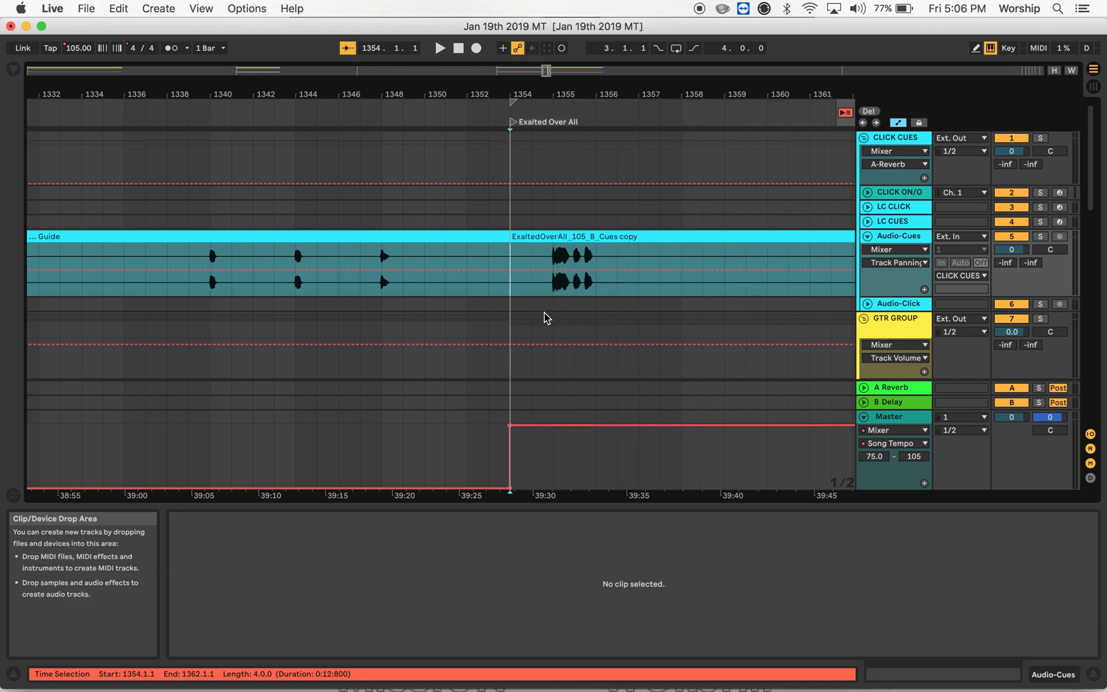
Unfold GUIT1 and GUIT2 to examine how the EG 1 and EG 2 waveforms end at the transition, and fold them again.
scroll(544, 312, down, 8)
scroll(544, 312, up, 2)
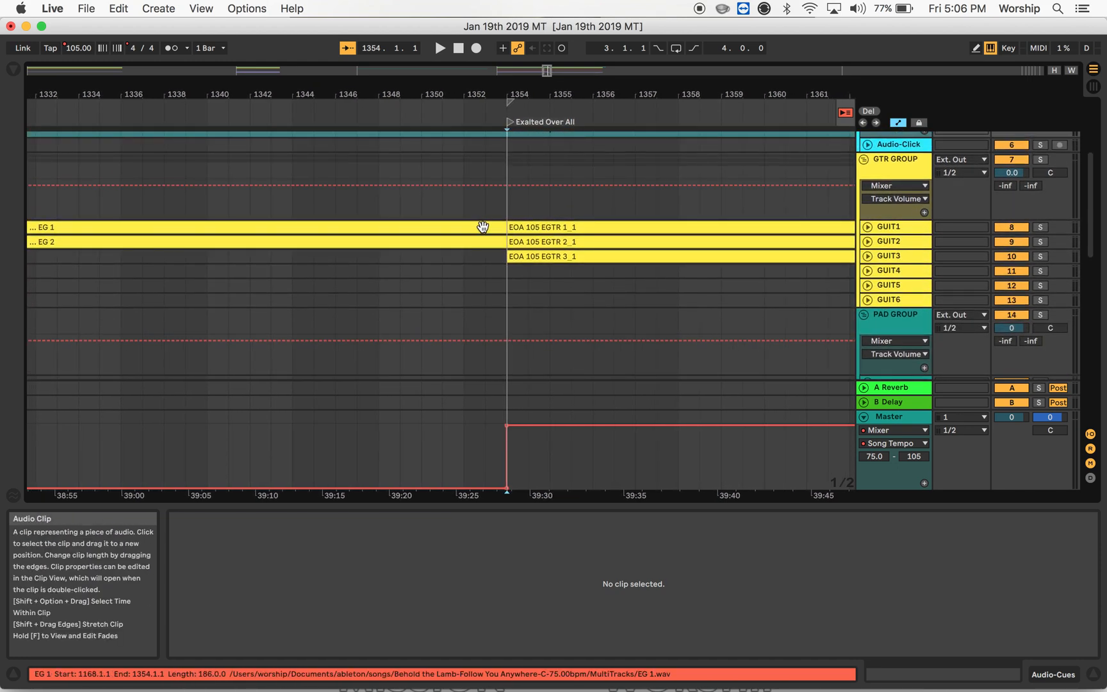
click(867, 227)
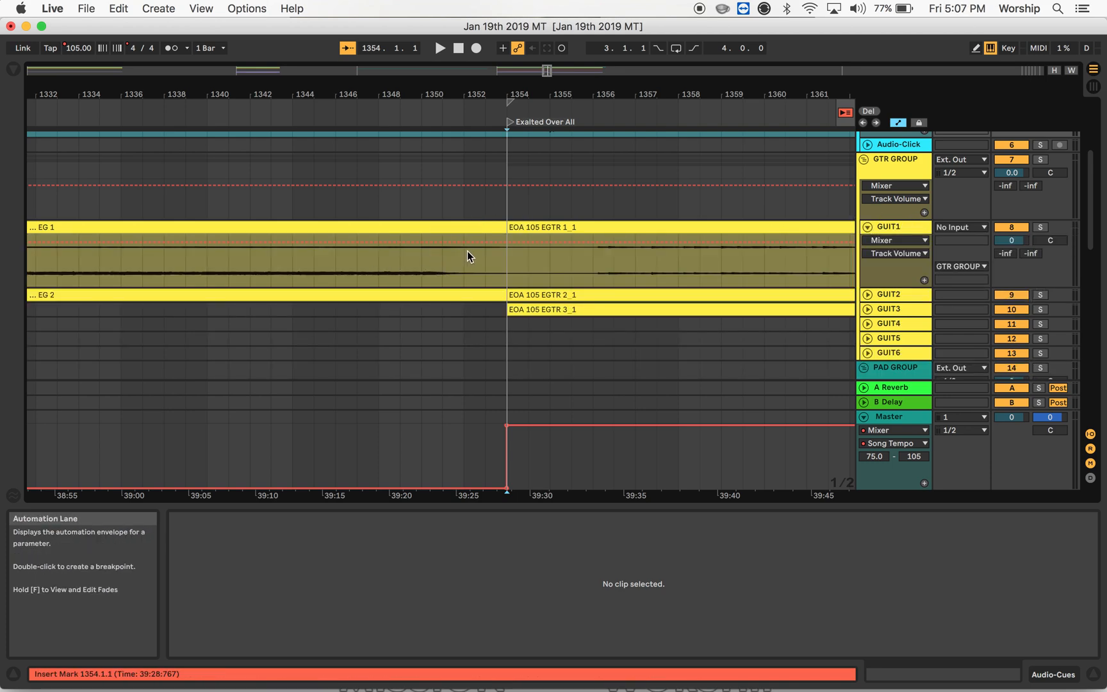
click(867, 294)
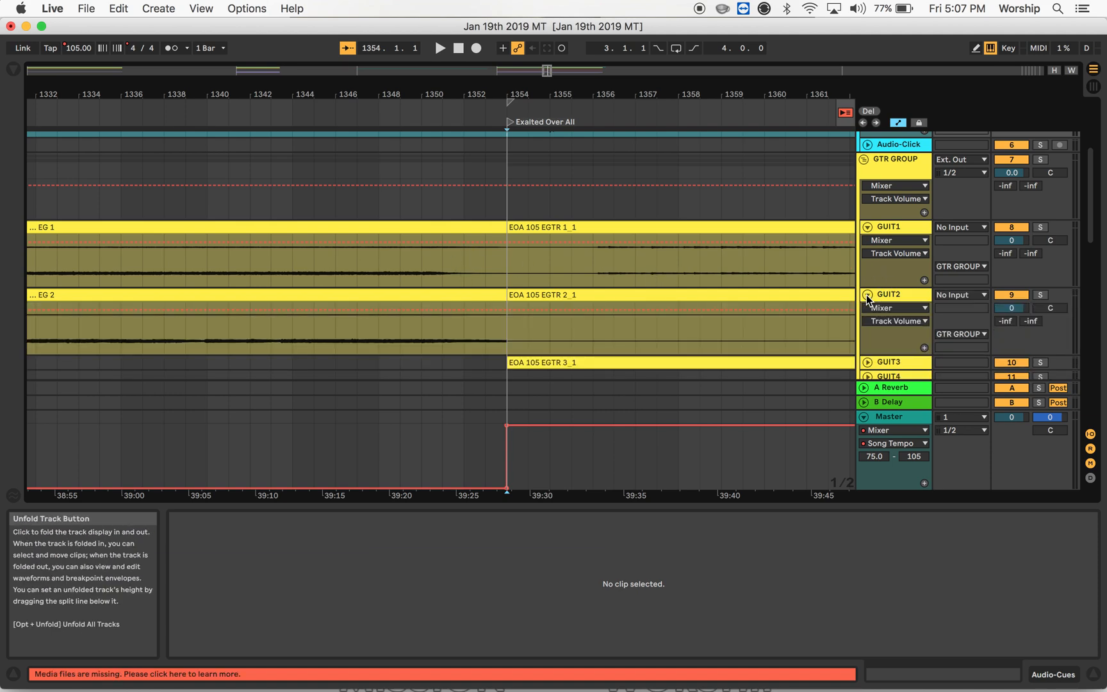
click(867, 296)
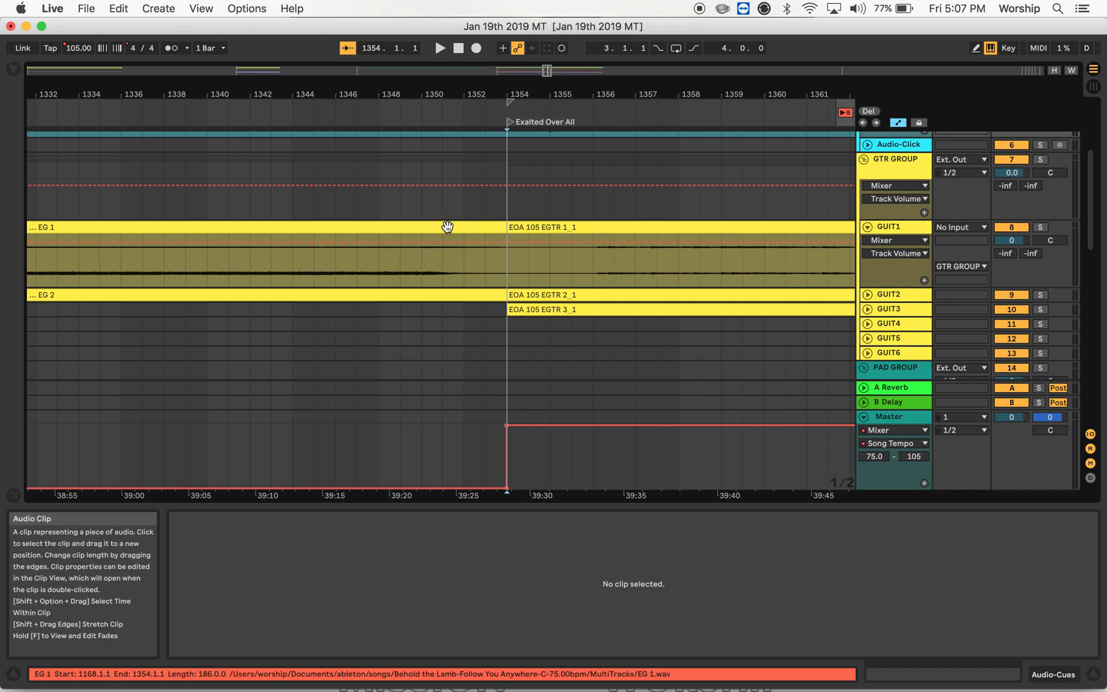
click(867, 227)
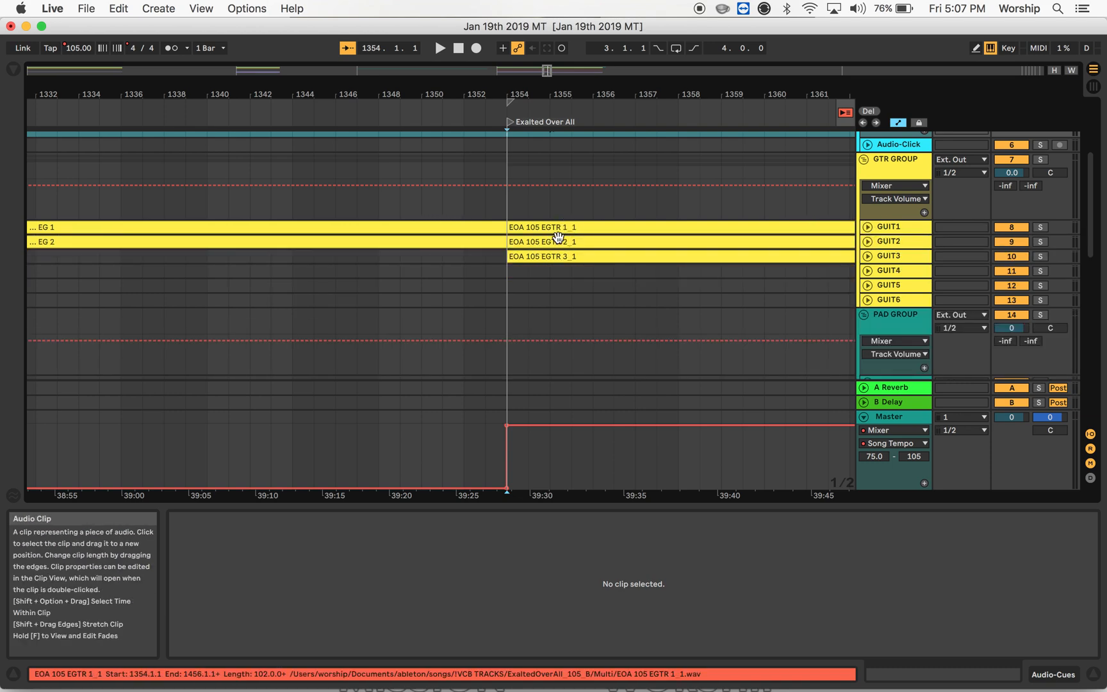
Move the EG 1 and EG 2 clips of Behold the Lamb down to the GUIT4 and GUIT5 tracks.
click(473, 228)
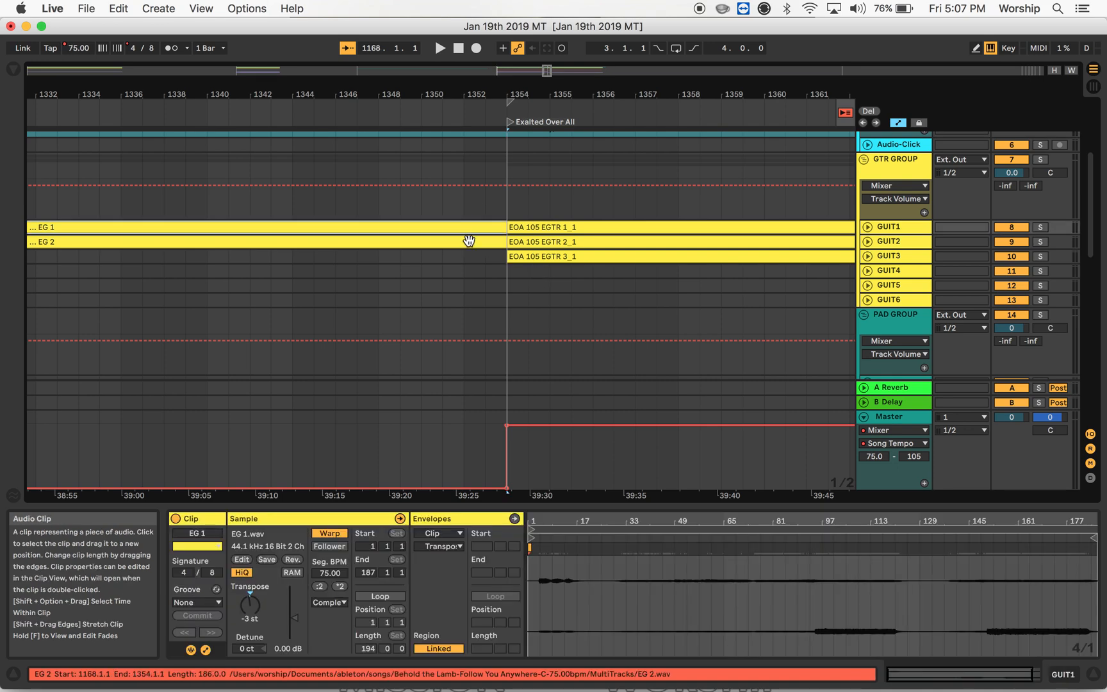
shift+click(469, 243)
drag(468, 243, 469, 285)
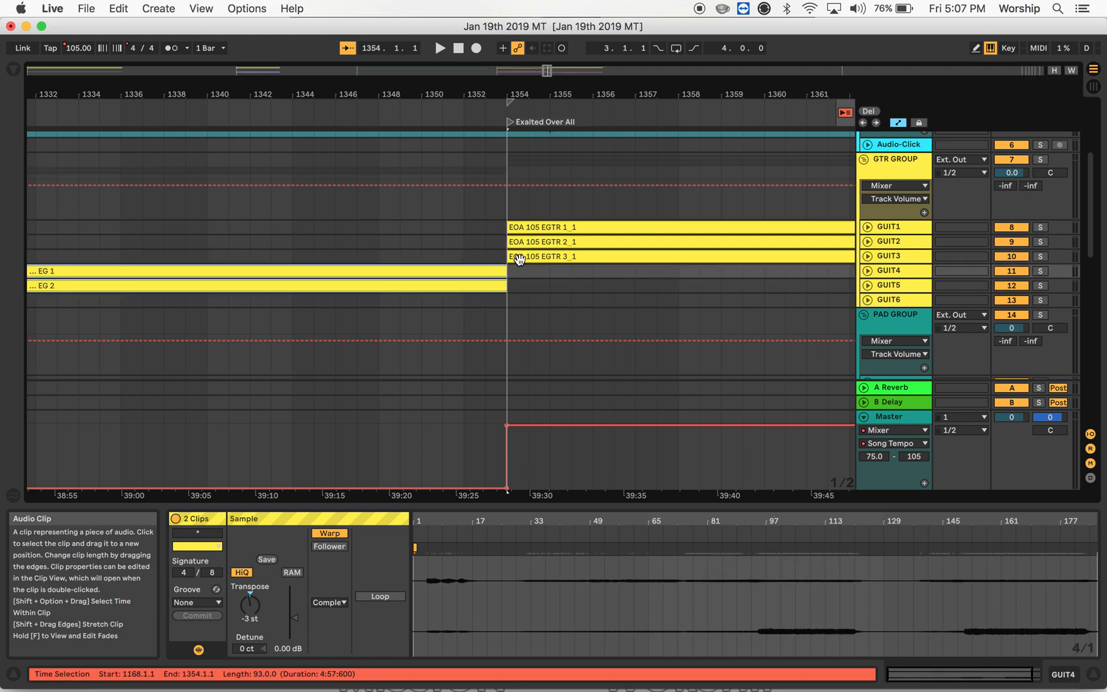
scroll(520, 263, down, 5)
scroll(520, 263, down, 5)
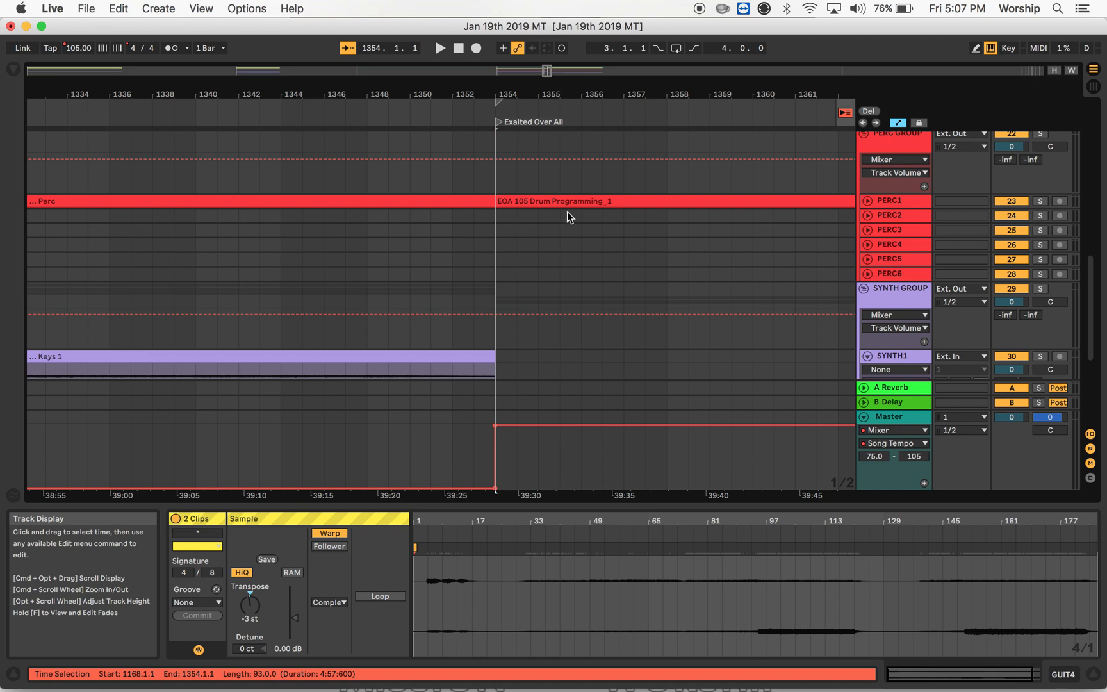
Unfold PERC1 to examine how the Perc waveform ends at the transition into Exalted Over All, and fold it again.
click(868, 200)
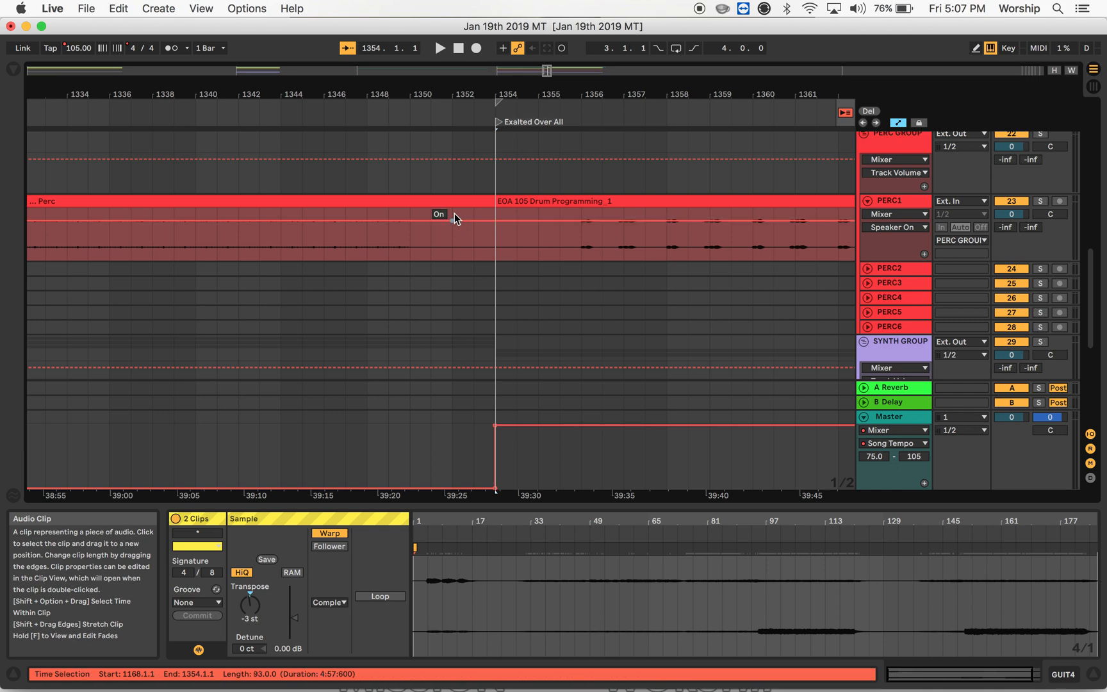
click(868, 201)
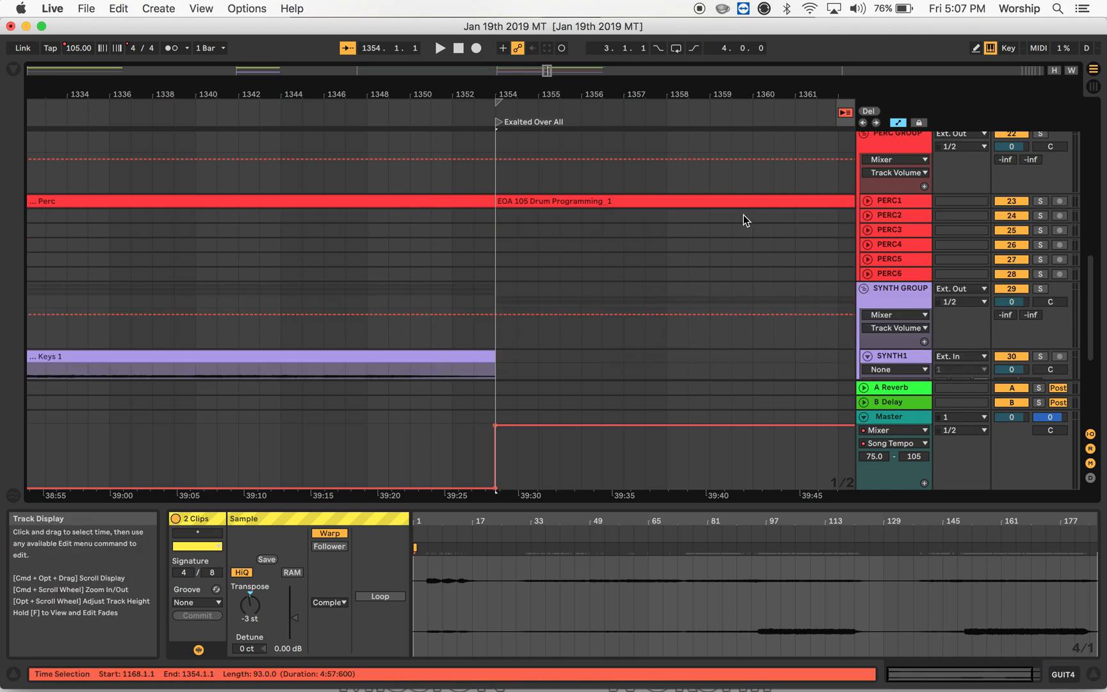
Extend the Keys 1, Keys 2, Keys 3, EG 1 and EG 2 clips together past the Exalted Over All locator to bar 1358.
scroll(506, 245, down, 8)
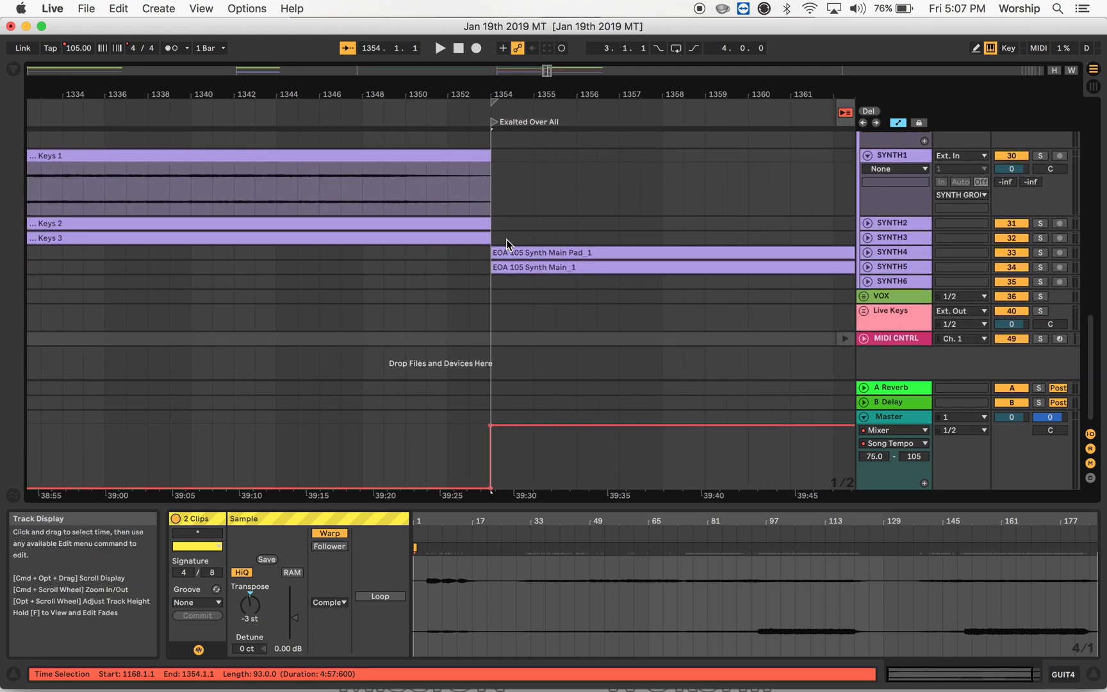
scroll(506, 243, up, 1)
click(465, 289)
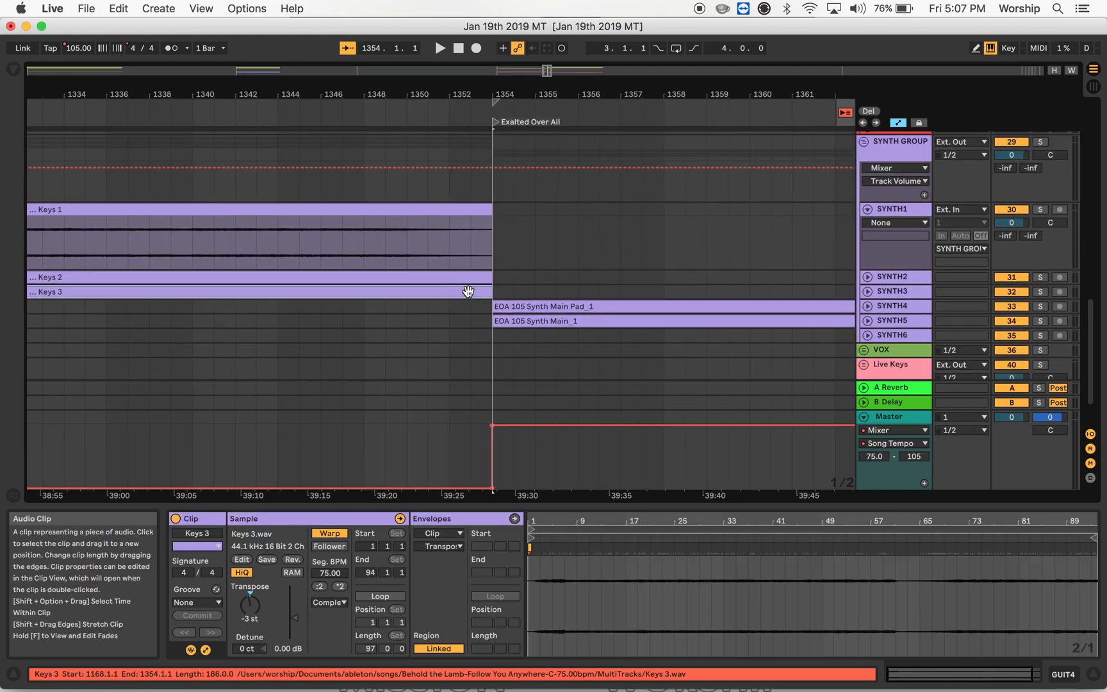
shift+click(467, 280)
shift+click(466, 212)
scroll(466, 213, down, 5)
scroll(465, 212, down, 2)
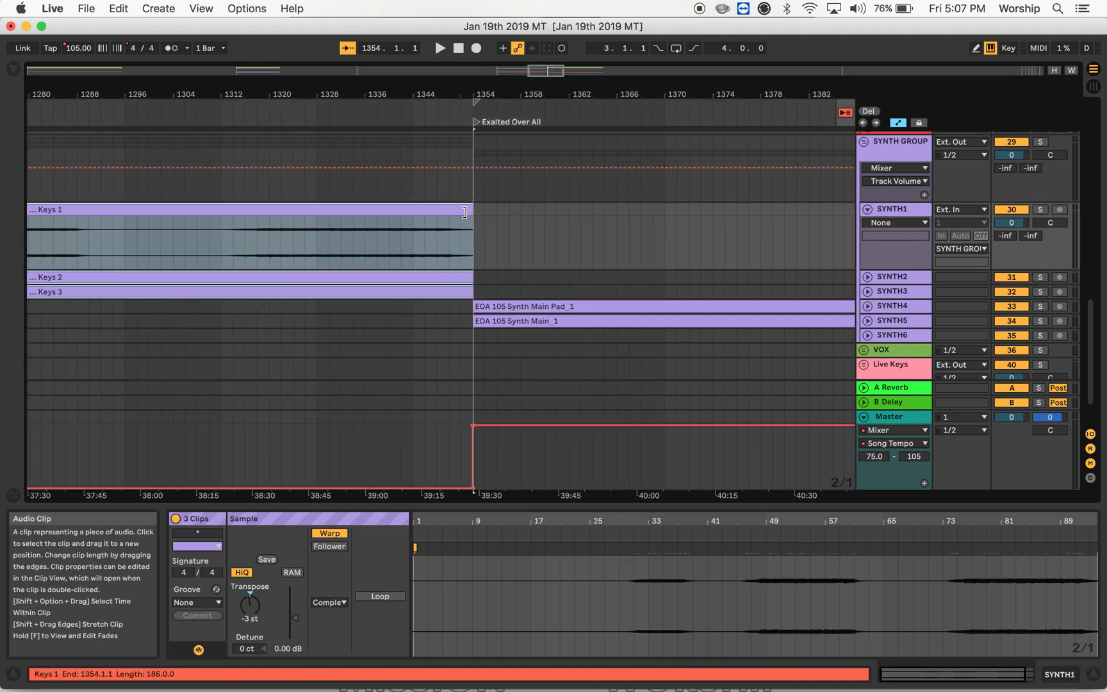
scroll(465, 160, up, 5)
scroll(465, 158, up, 8)
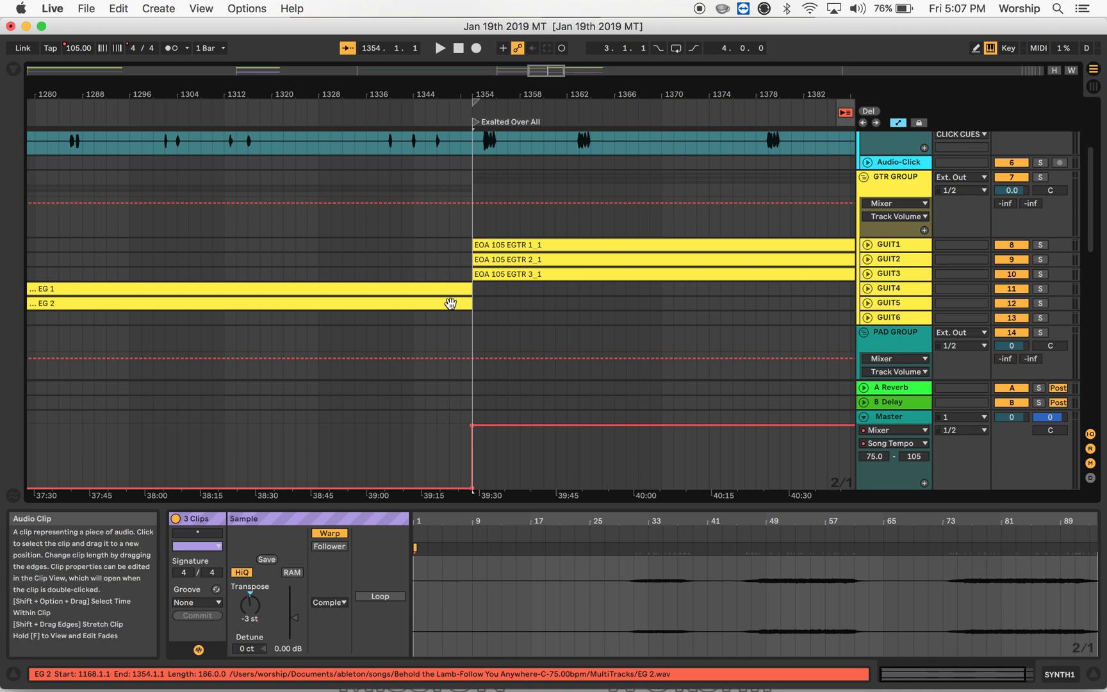
shift+click(450, 303)
shift+click(449, 288)
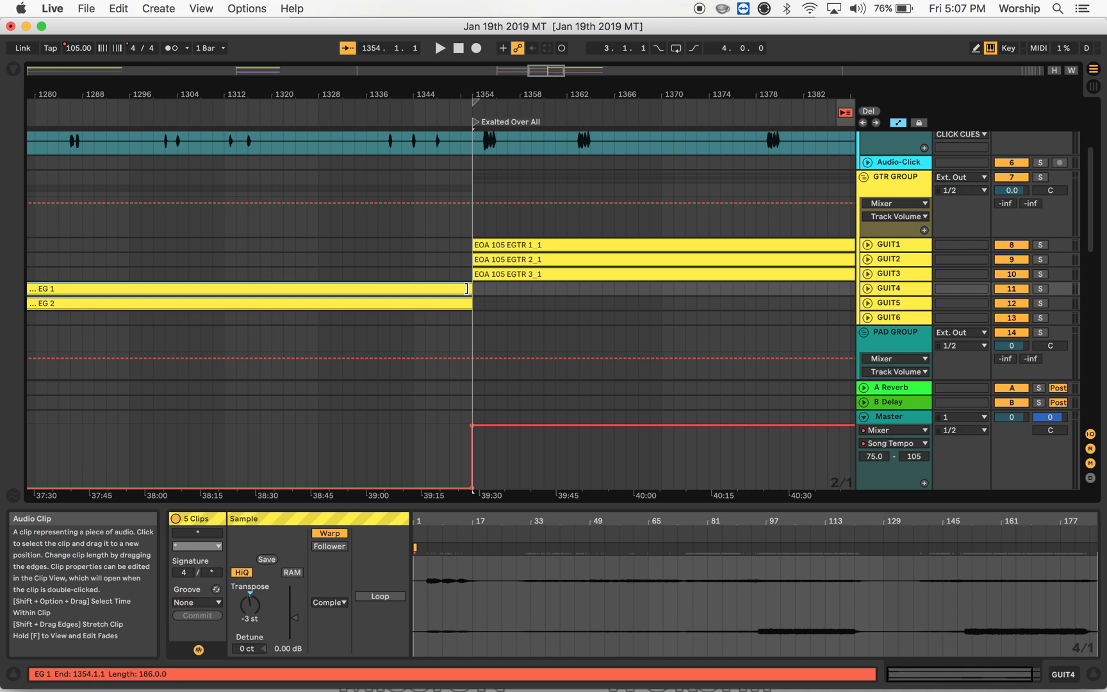
drag(467, 288, 554, 293)
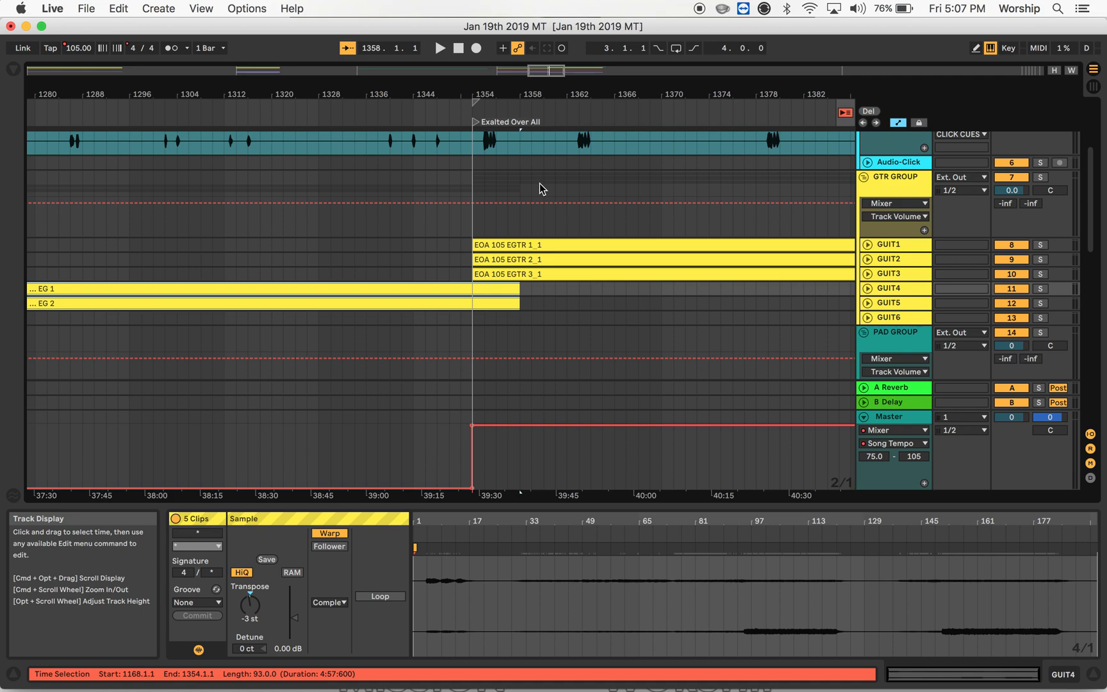
Play the transition into Exalted Over All until around bar 1360, and turn on the metronome.
scroll(539, 184, up, 3)
scroll(540, 183, up, 3)
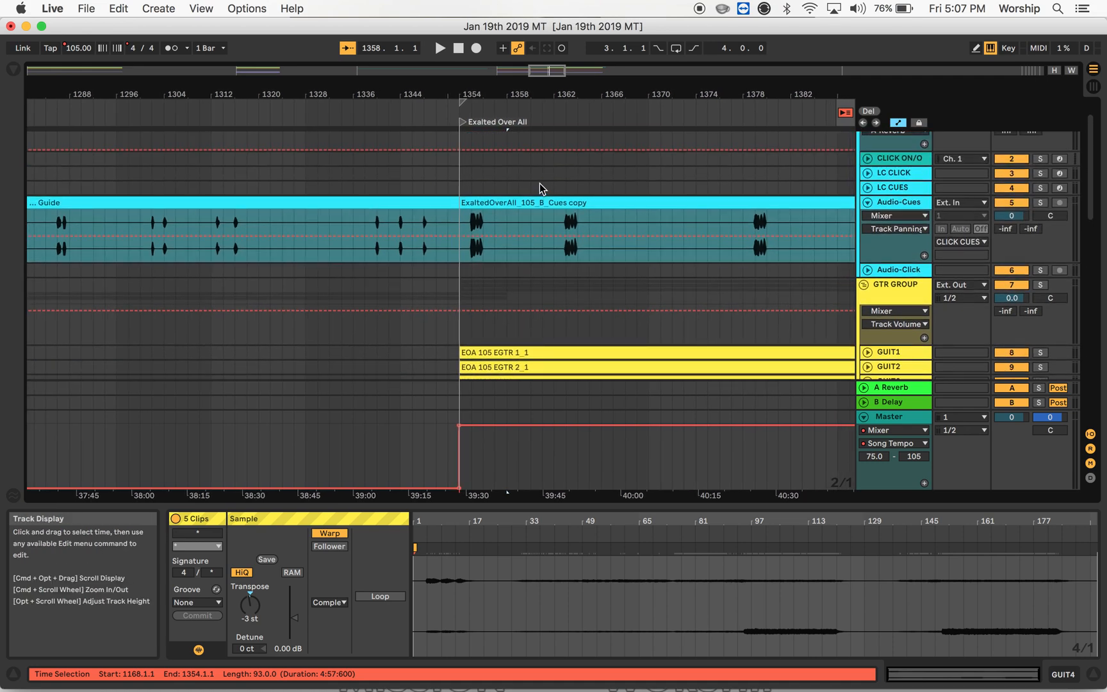
click(418, 115)
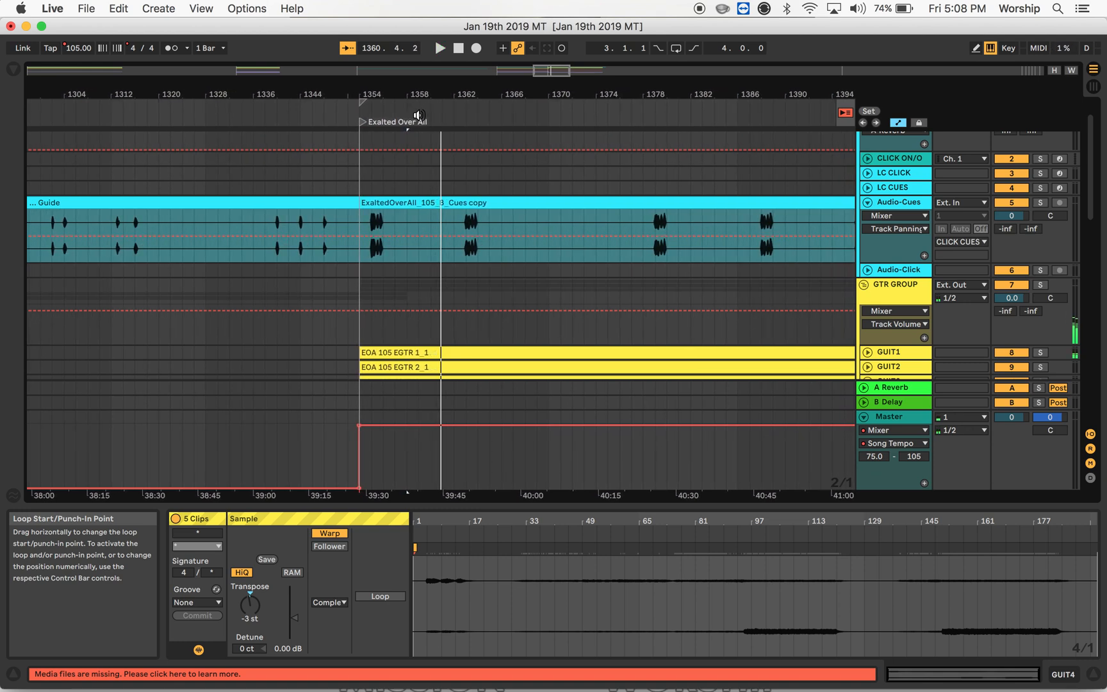
click(171, 47)
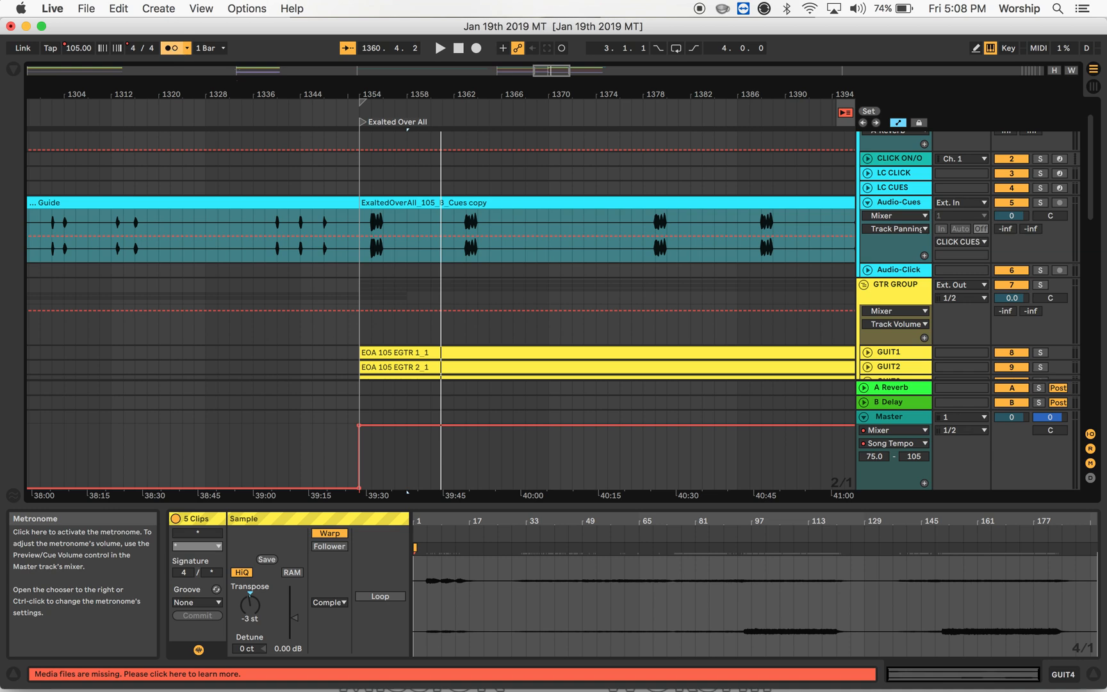
Replay the transition twice with the metronome on, stopping a few bars after the Exalted Over All locator.
click(317, 115)
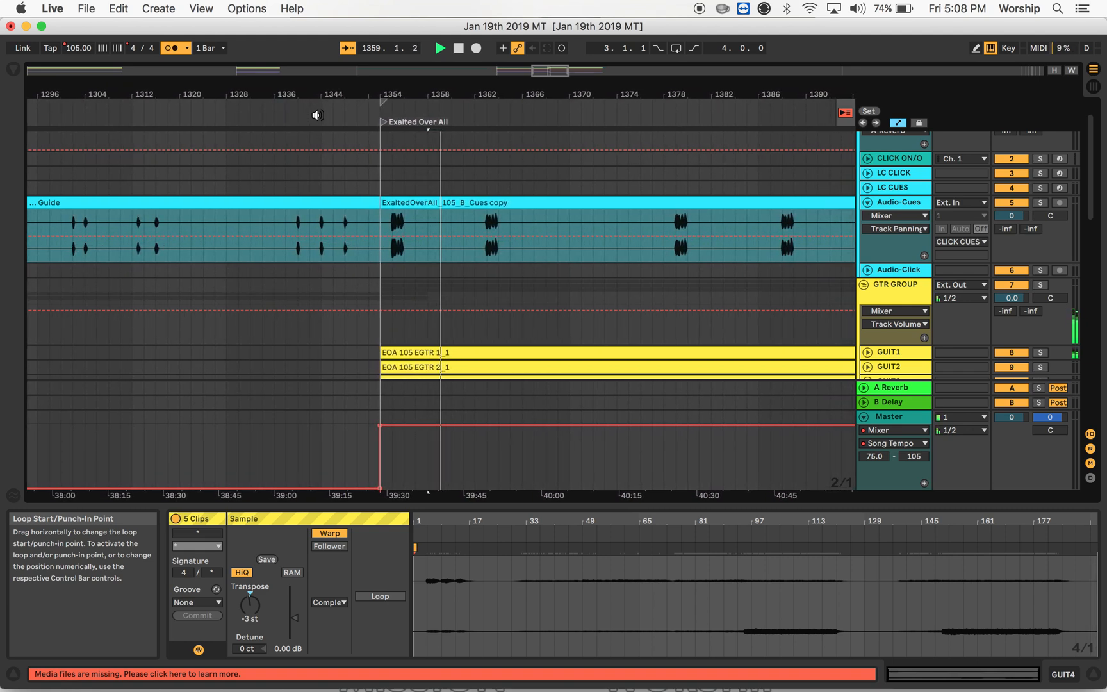
key(space)
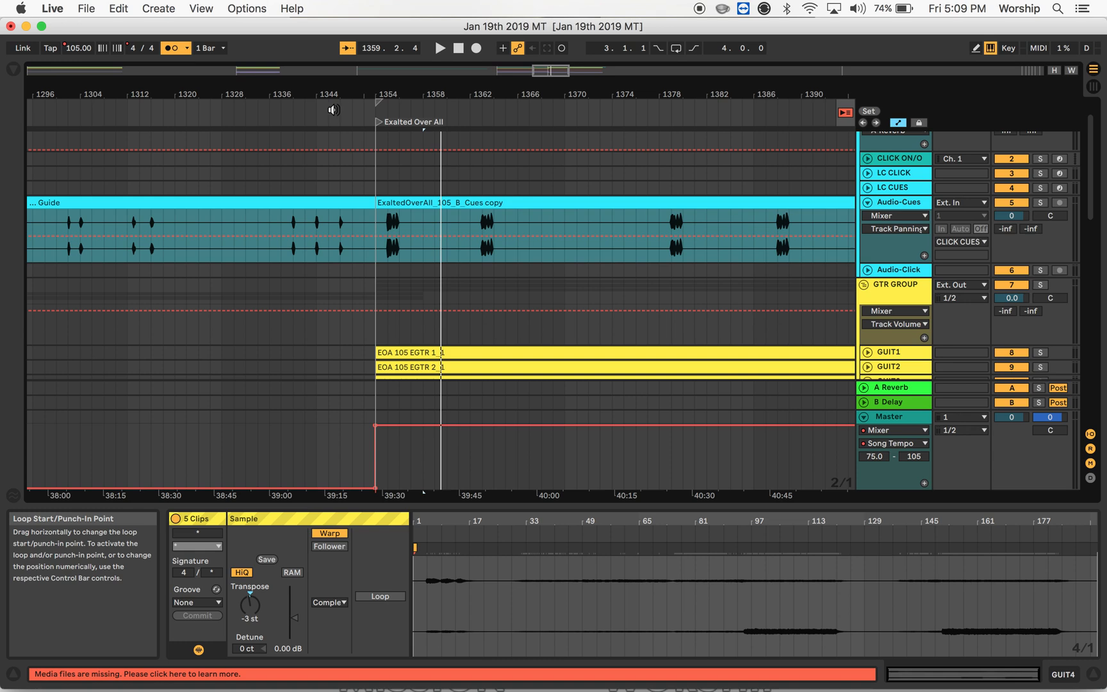
click(333, 109)
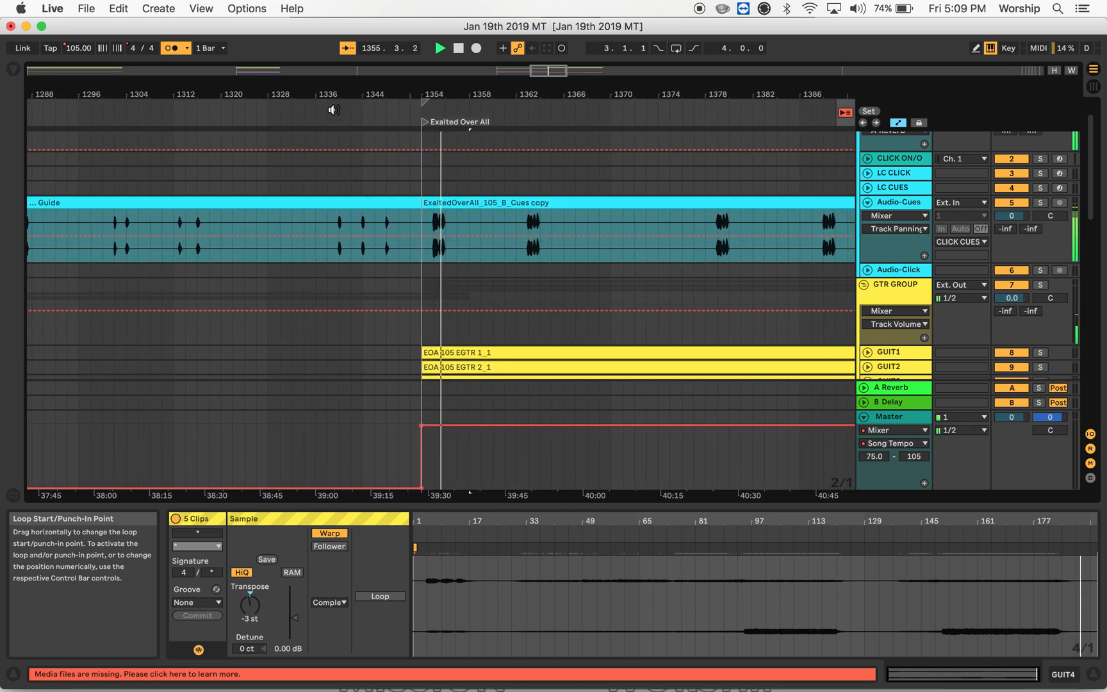
key(space)
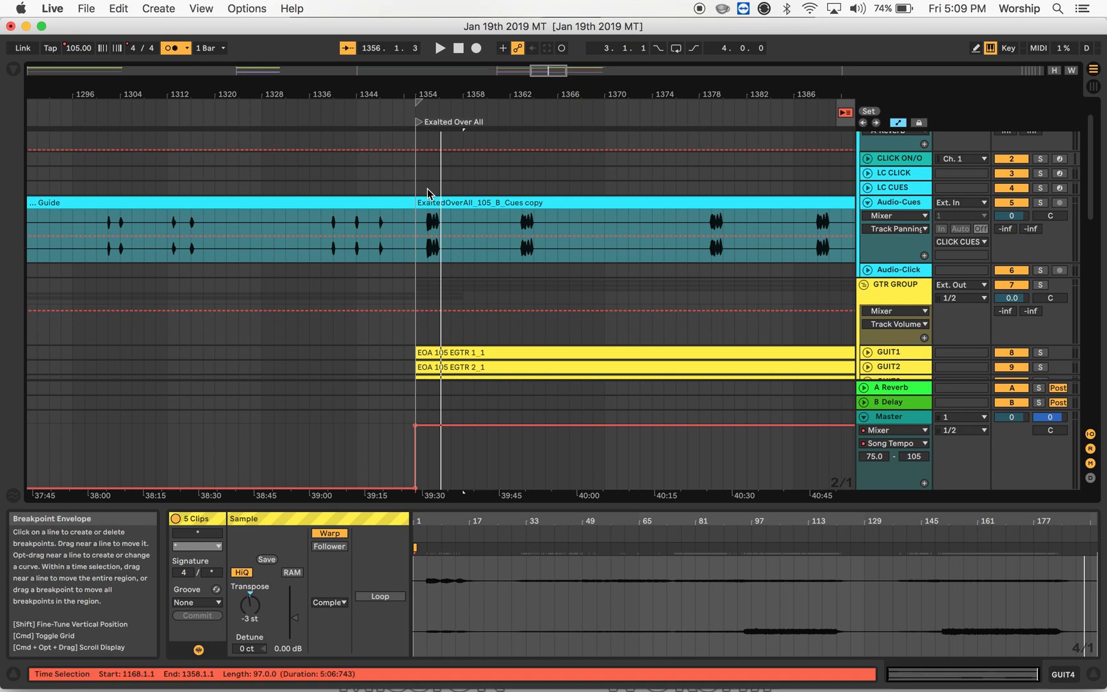
Delete the time from bar 1350 to bar 1354, directly before the Exalted Over All locator.
click(420, 85)
drag(419, 85, 420, 141)
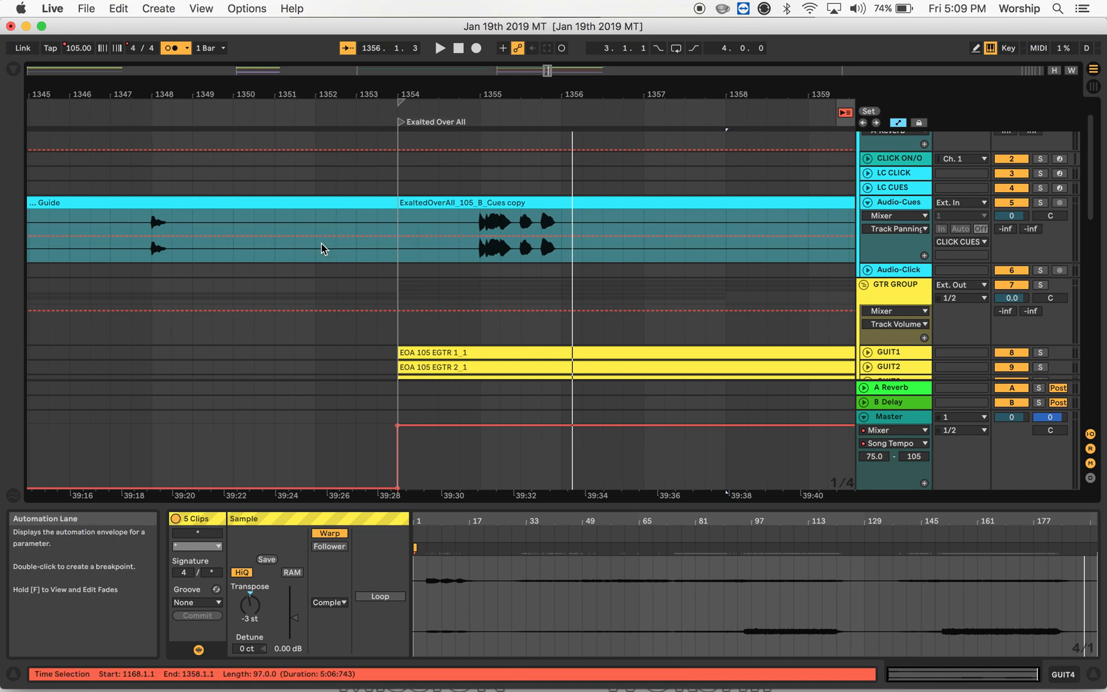
mouse_move(233, 247)
mouse_down()
mouse_move(361, 238)
mouse_move(397, 247)
mouse_up()
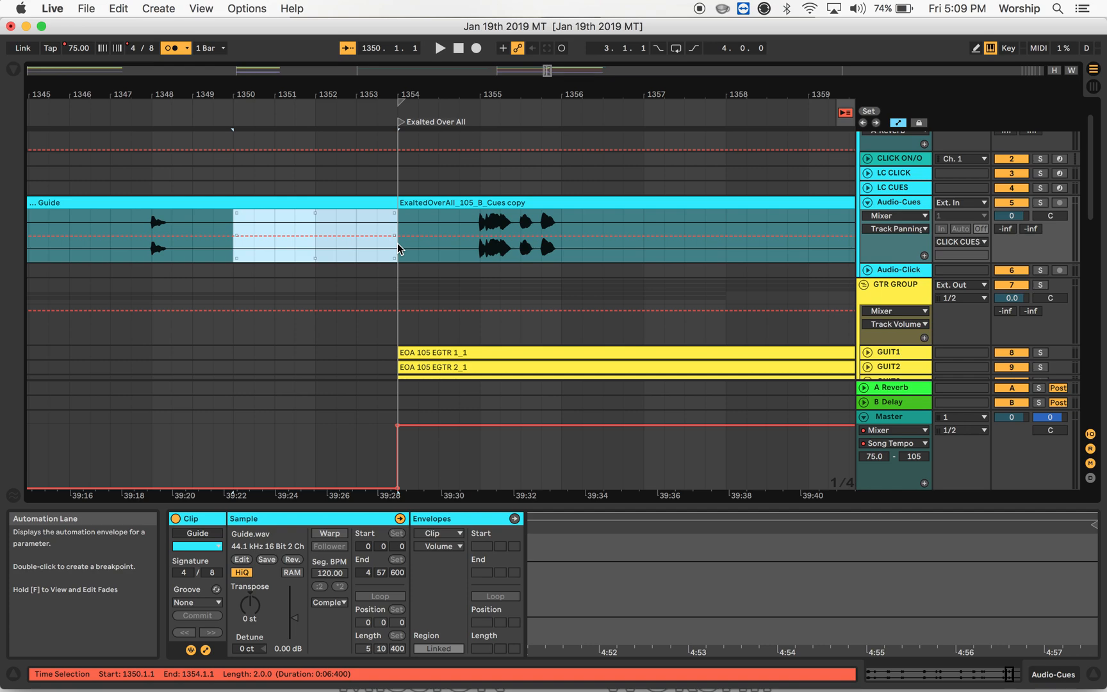
key(super+shift+BackSpace)
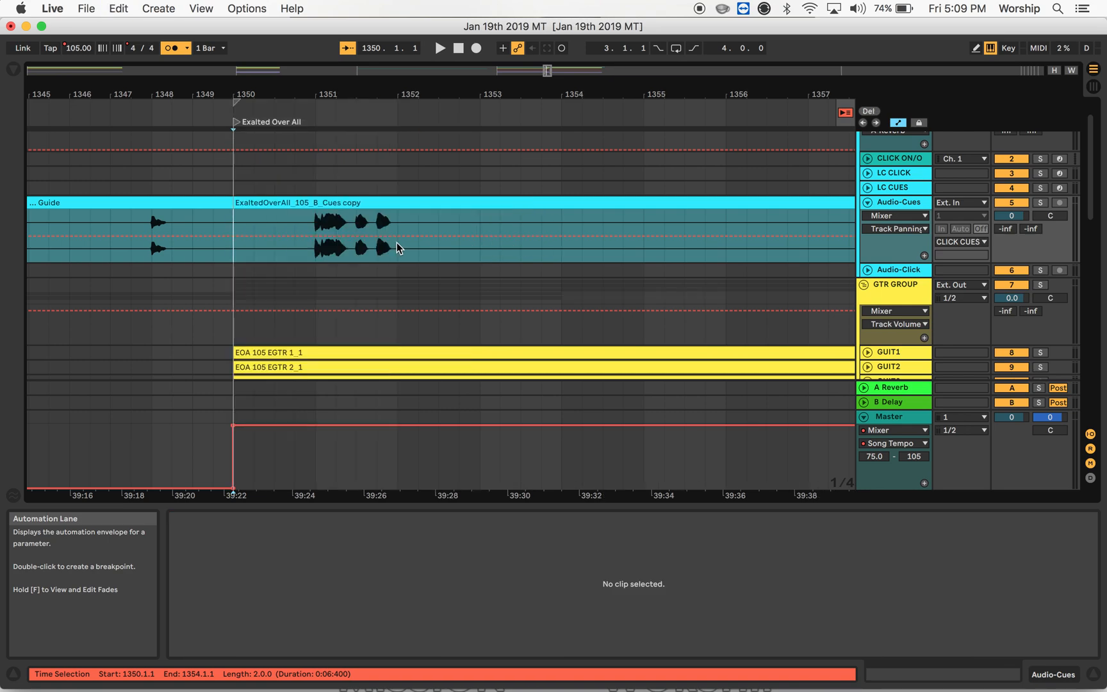
Delete the leftover EG 1 and EG 2 clip pieces between bars 1350 and 1354 on GUIT4 and GUIT5.
scroll(360, 282, down, 5)
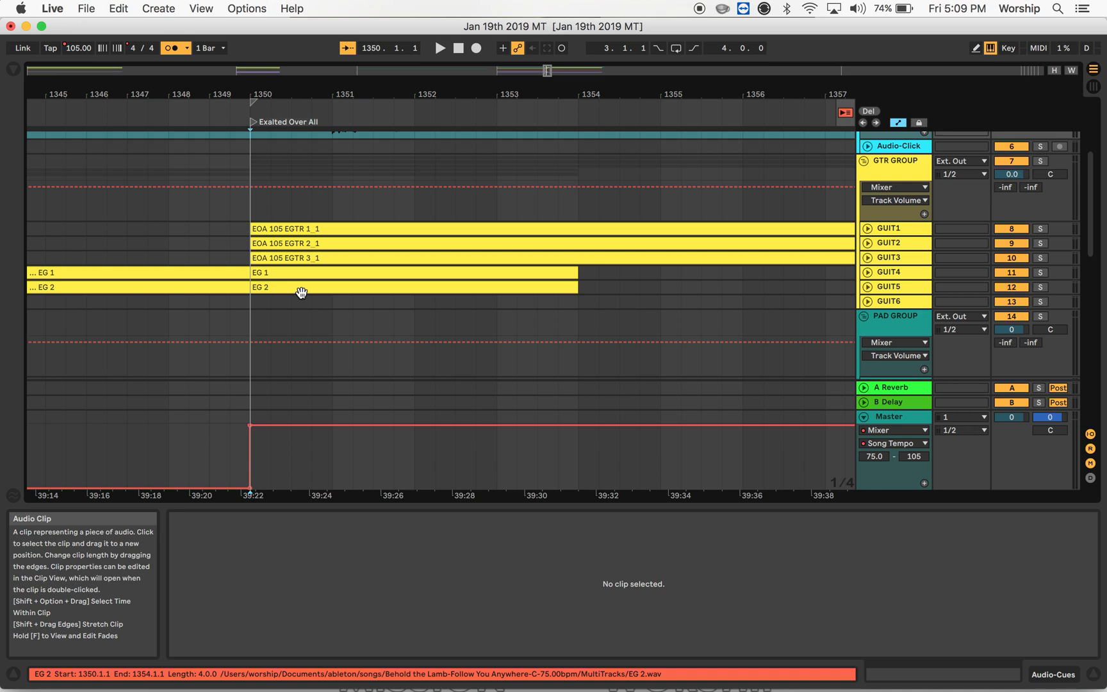
click(326, 273)
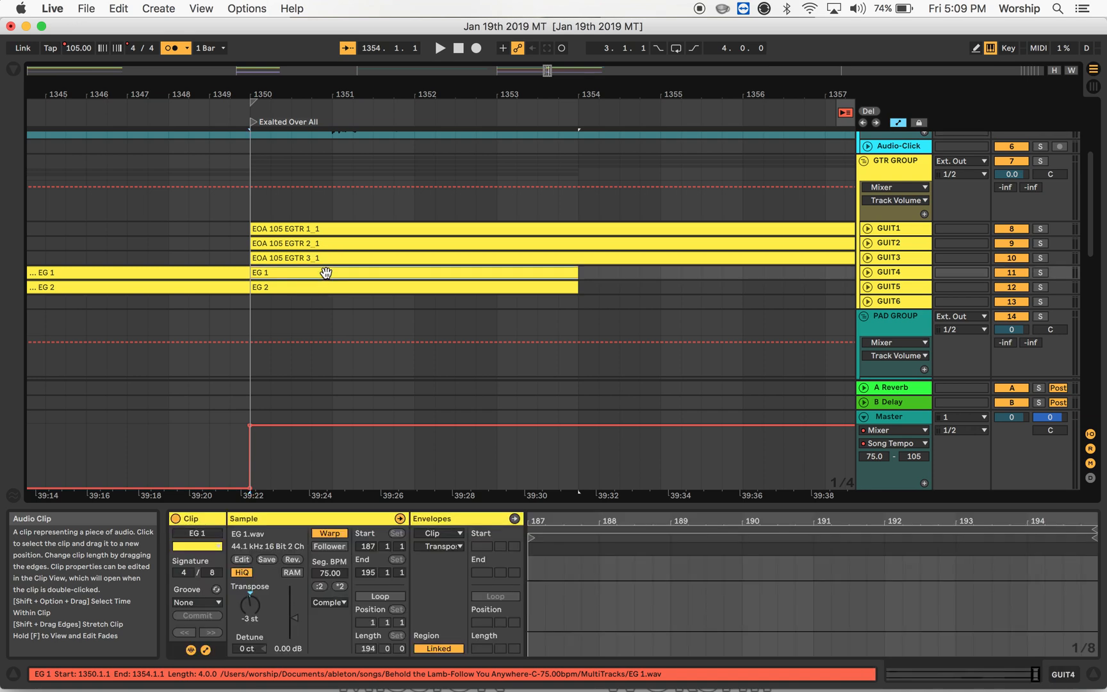
key(Delete)
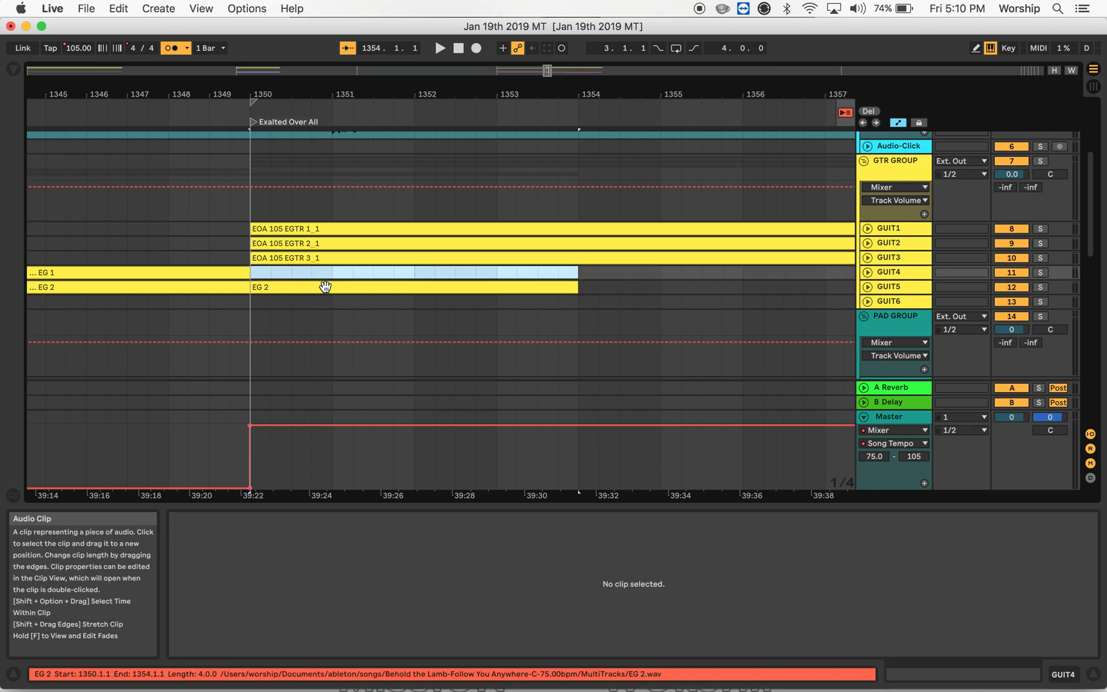
click(325, 286)
key(Delete)
Delete the leftover Keys 1, Keys 2 and Keys 3 clip pieces between bars 1350 and 1354 on SYNTH1 to SYNTH3.
scroll(325, 286, down, 10)
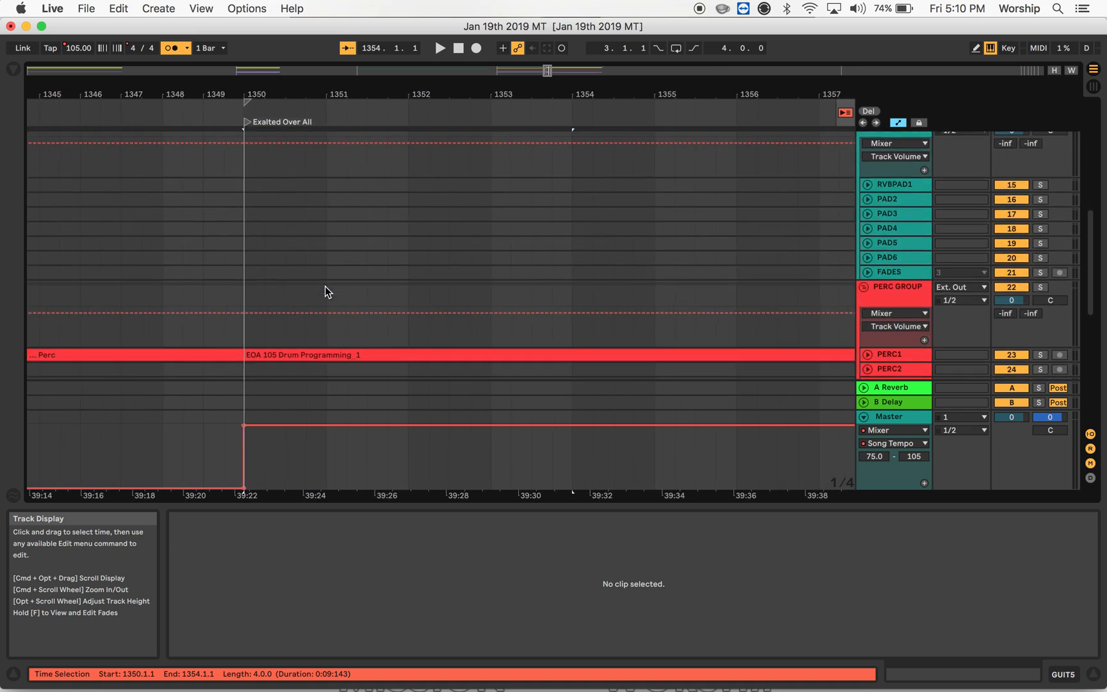
scroll(325, 286, down, 3)
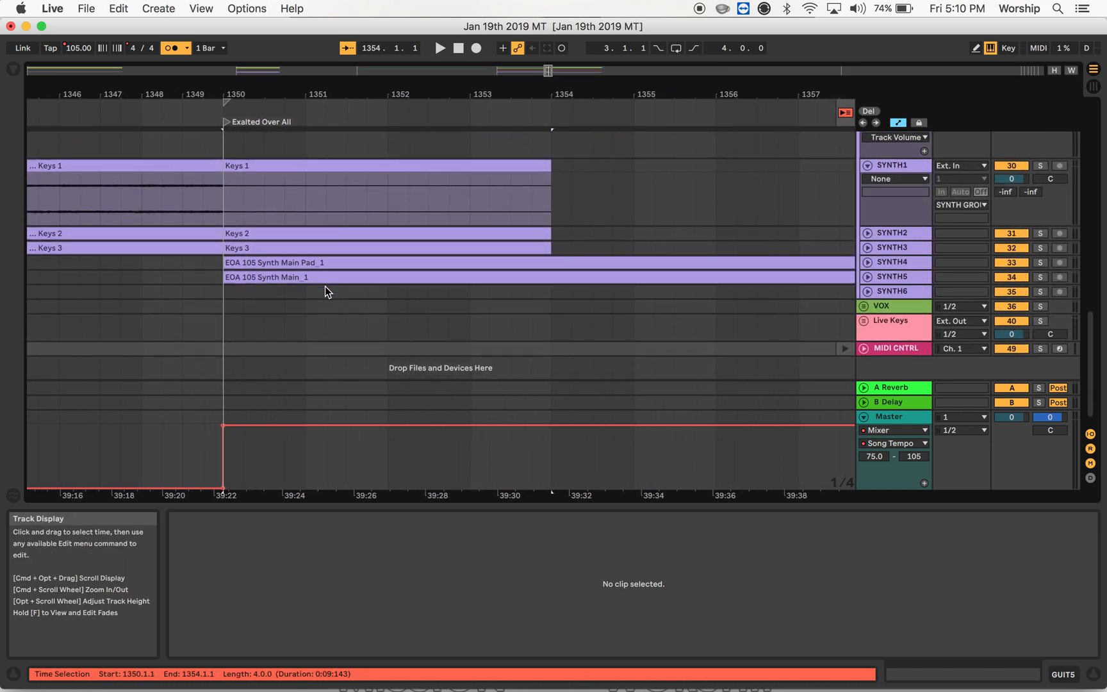
click(287, 164)
key(Delete)
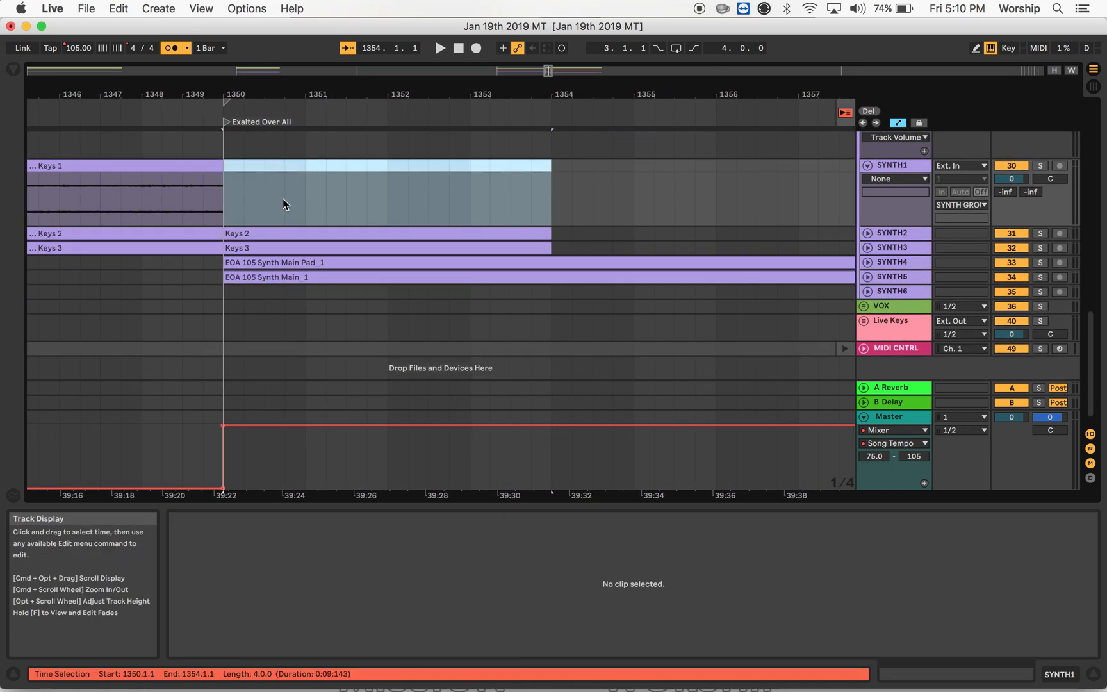
click(278, 232)
key(Delete)
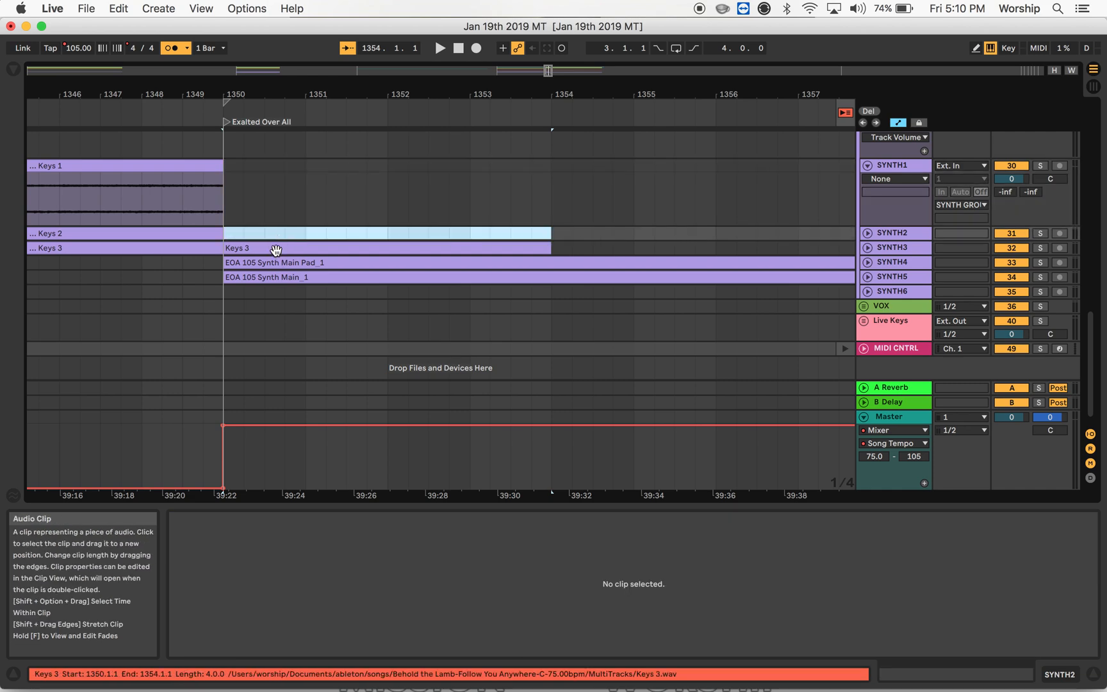
click(275, 248)
key(Delete)
Extend the three Keys clips and the EG 1 and EG 2 clips of Behold the Lamb together to bar 1356.
click(201, 249)
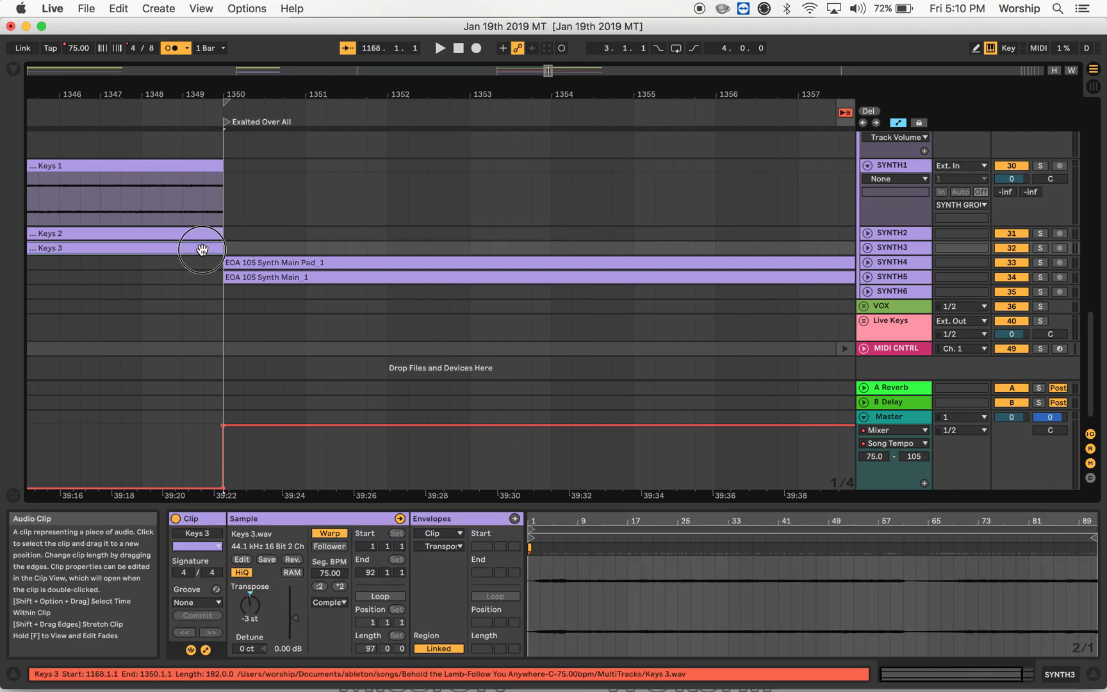
shift+click(200, 165)
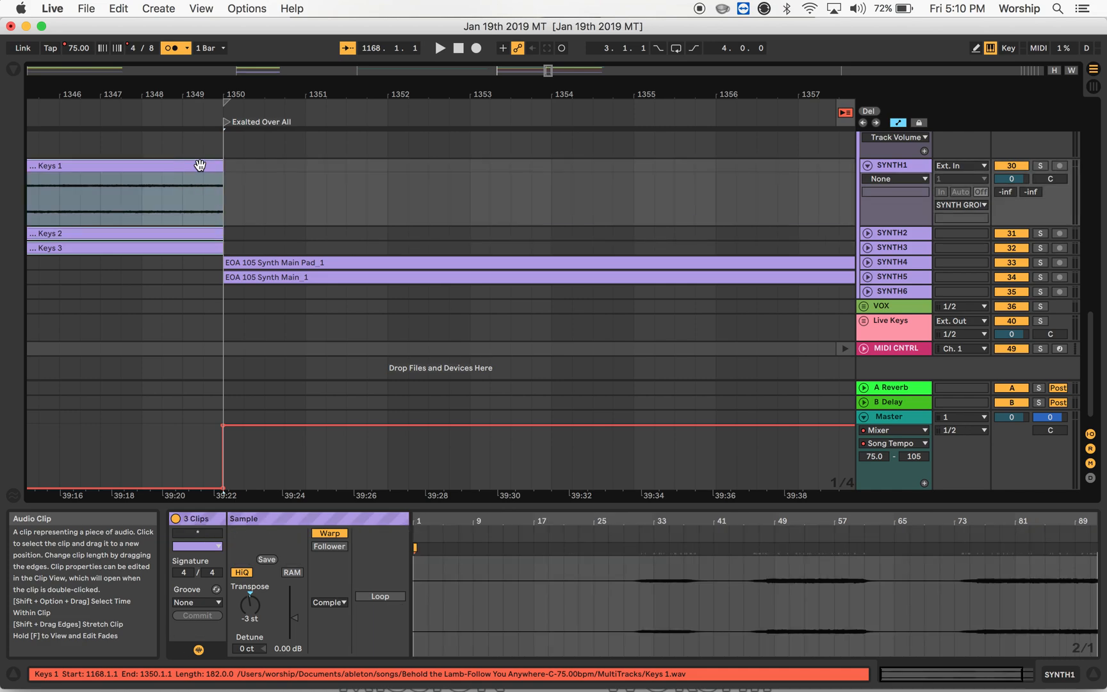
scroll(200, 166, up, 5)
scroll(200, 164, up, 5)
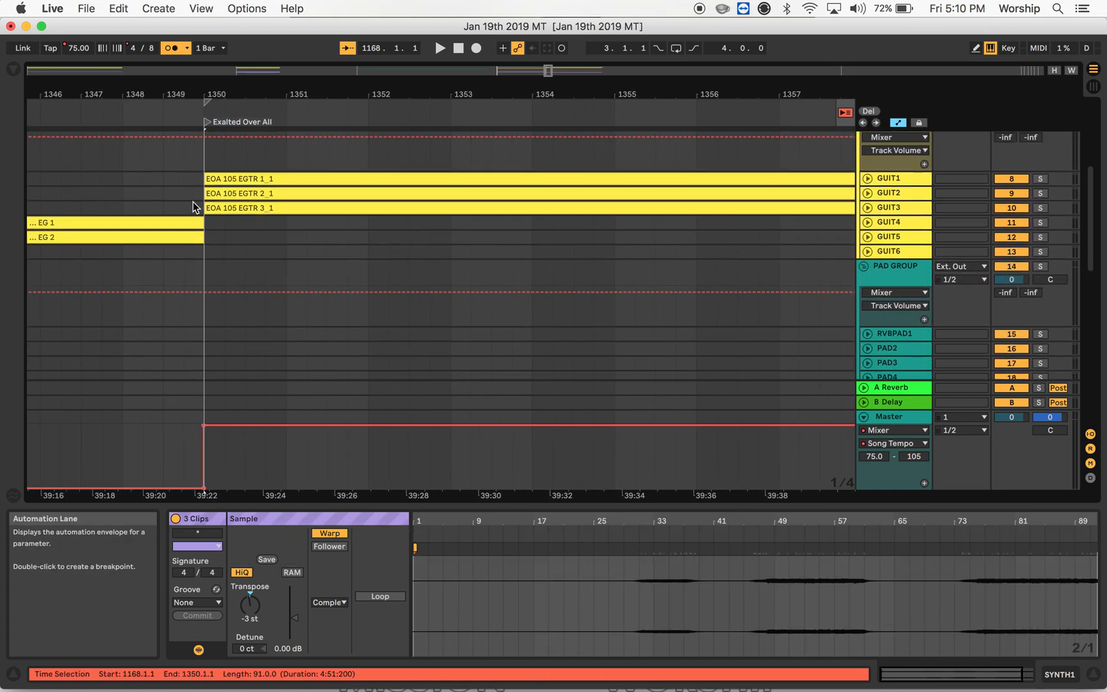
shift+click(187, 237)
shift+click(186, 226)
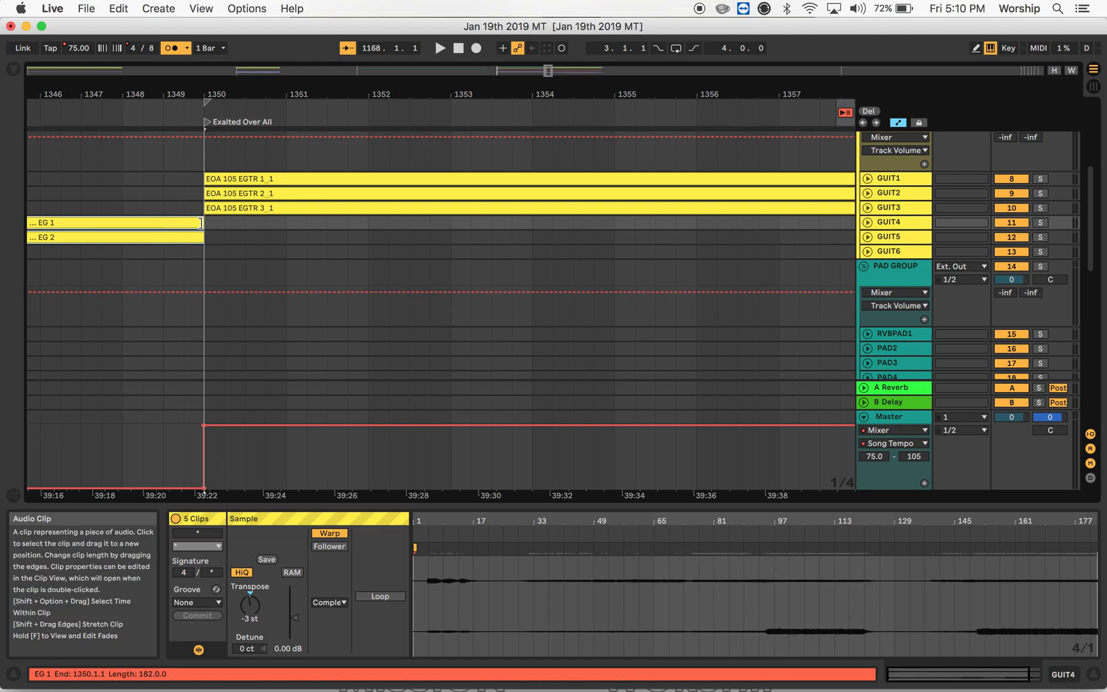
drag(201, 223, 796, 222)
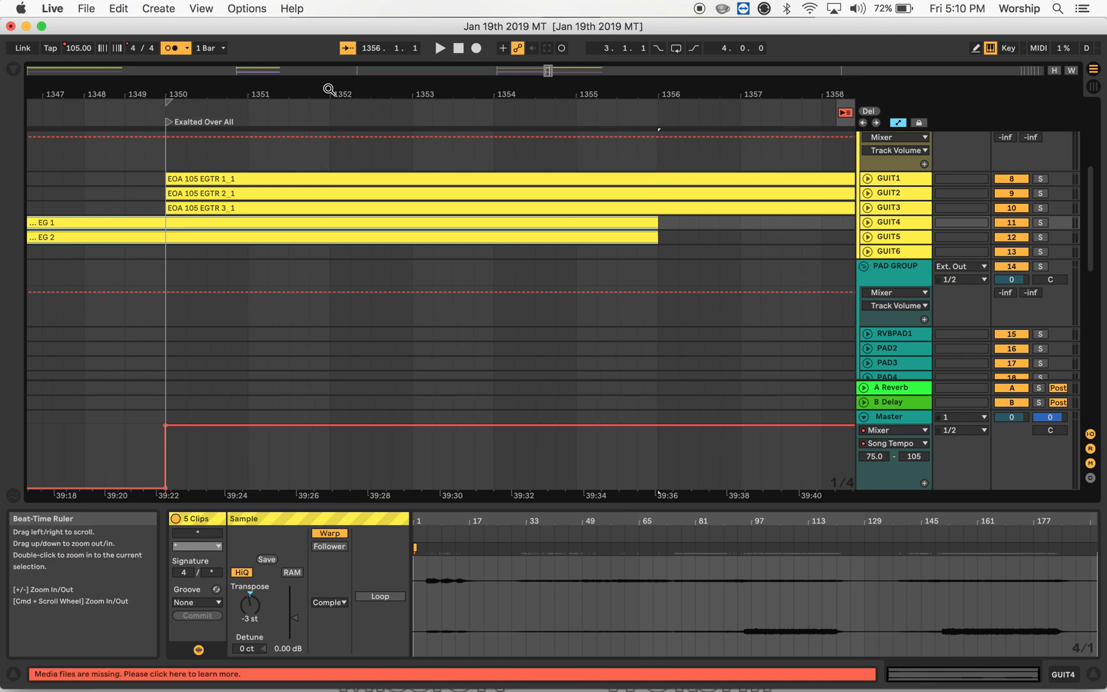
Play the shortened transition from Behold the Lamb into Exalted Over All, stop around bar 1356, and show the surrounding songs.
drag(658, 129, 363, 130)
drag(324, 94, 323, 90)
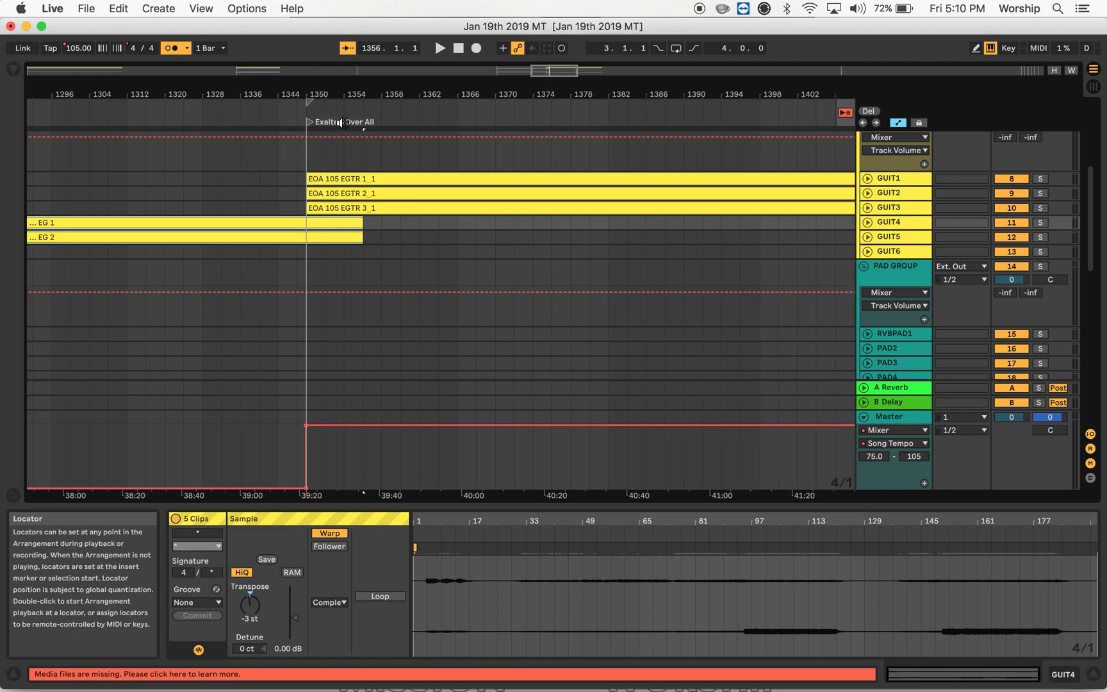
scroll(359, 183, up, 5)
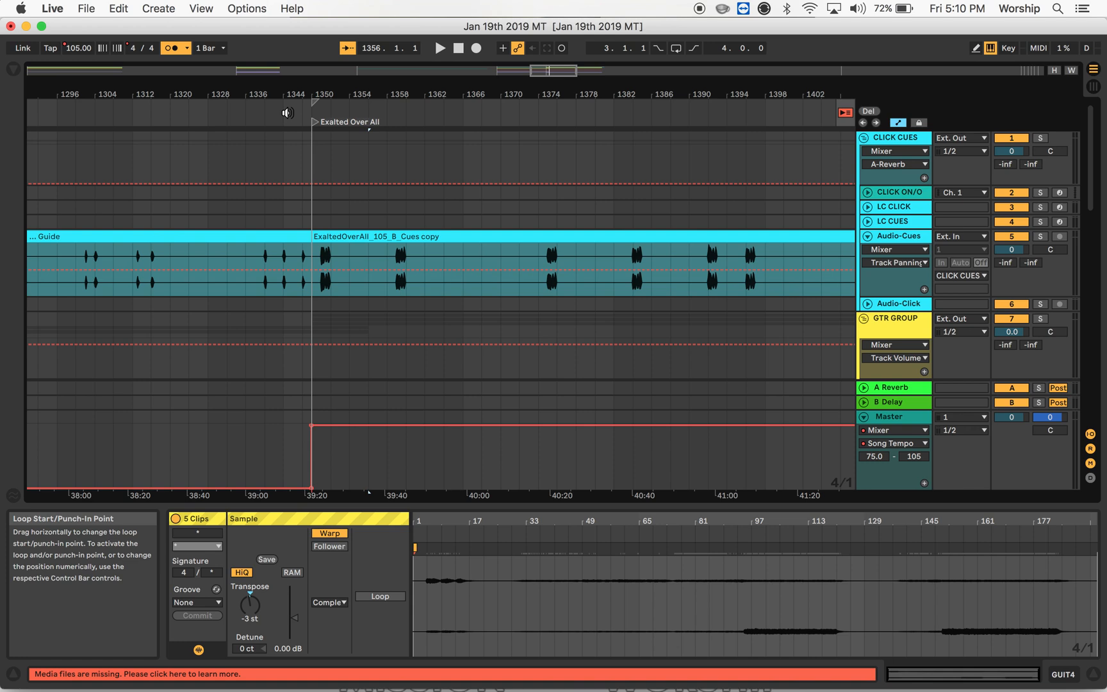
click(288, 113)
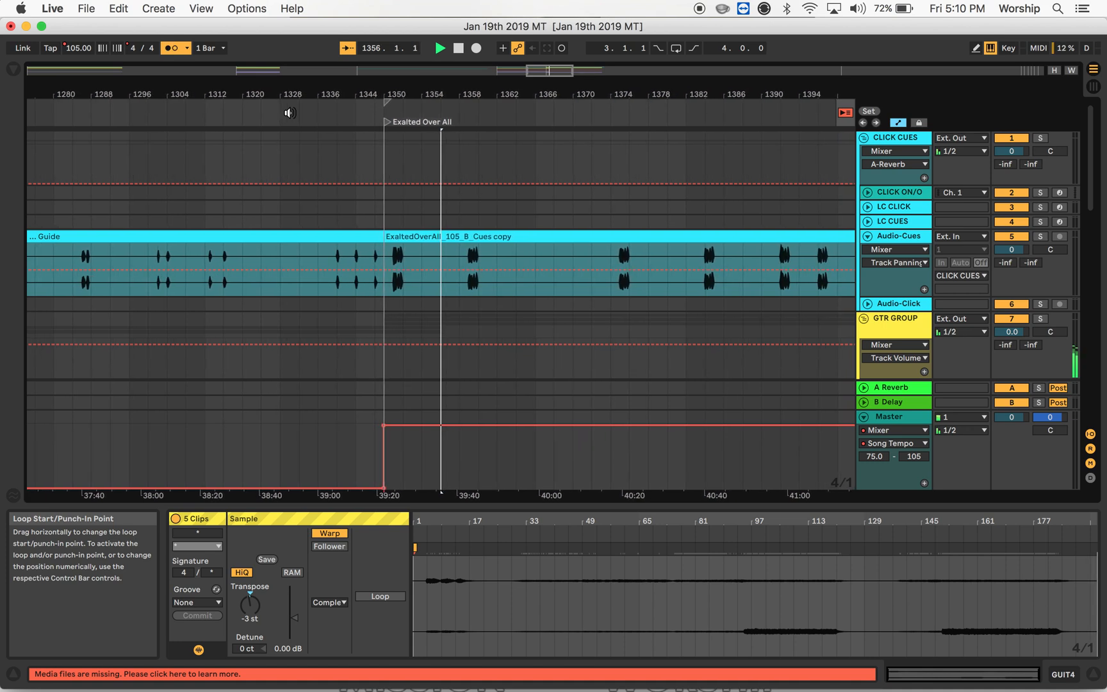
key(space)
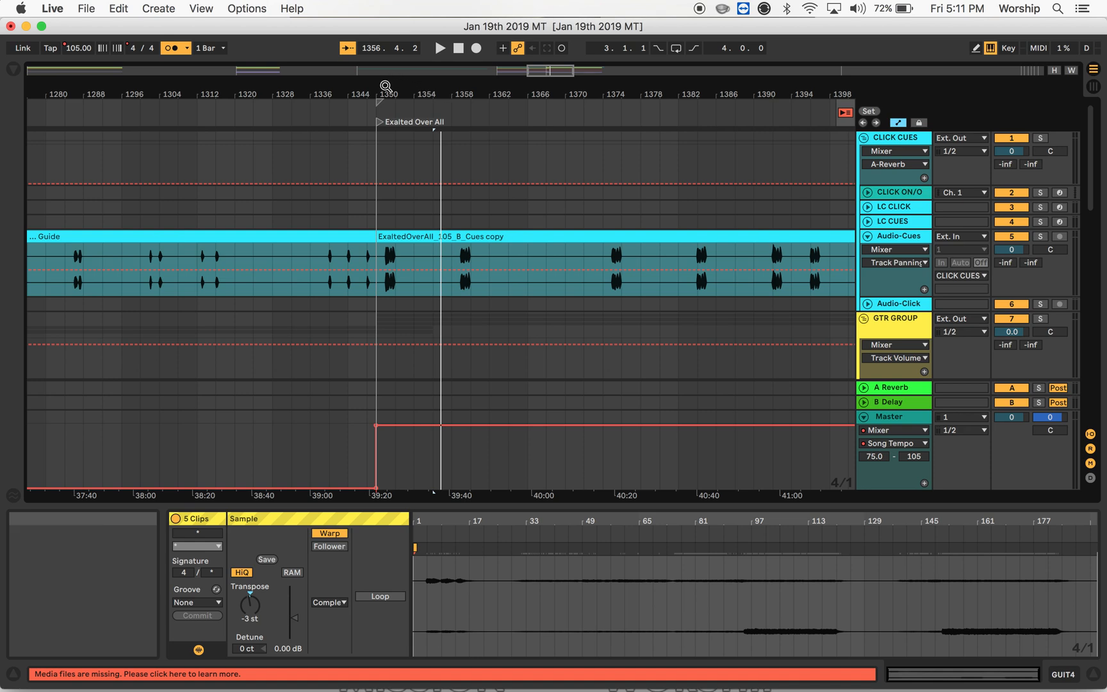
drag(382, 94, 382, 8)
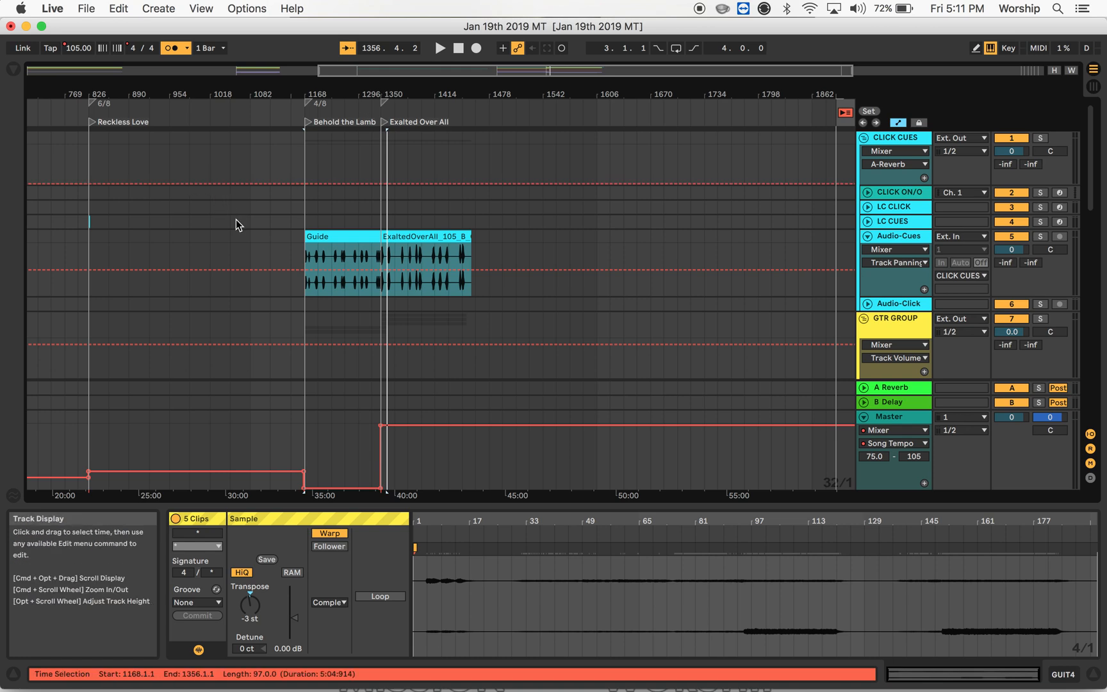
Play part of Reckless Love, jump playback to the start of Behold the Lamb, and stop.
click(126, 111)
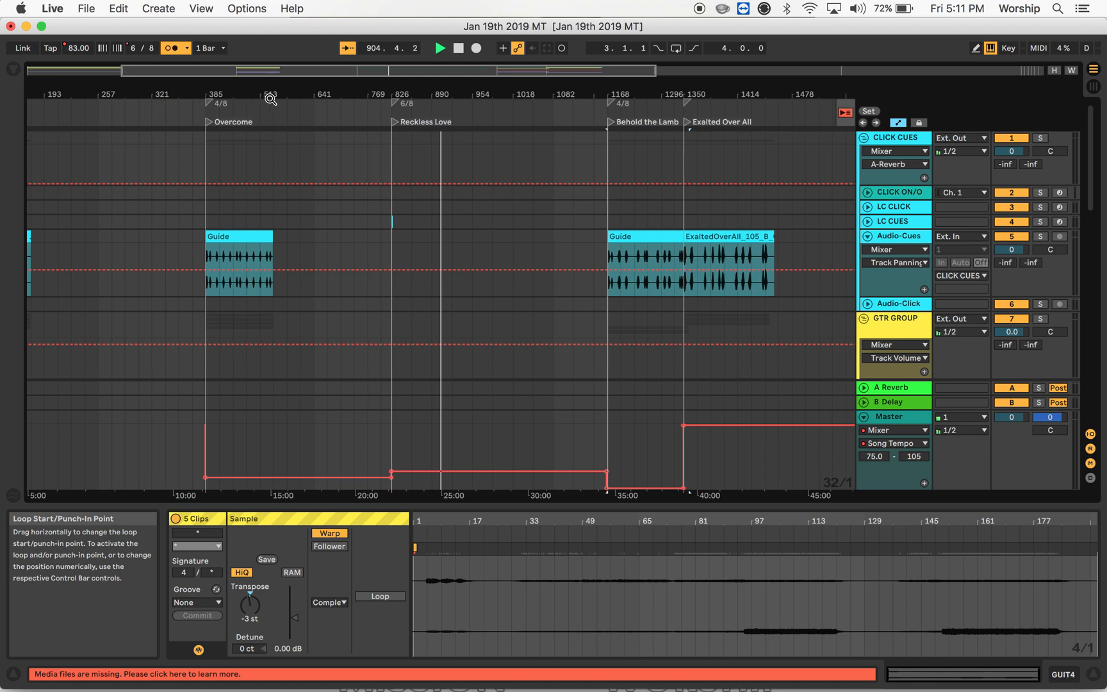
click(610, 123)
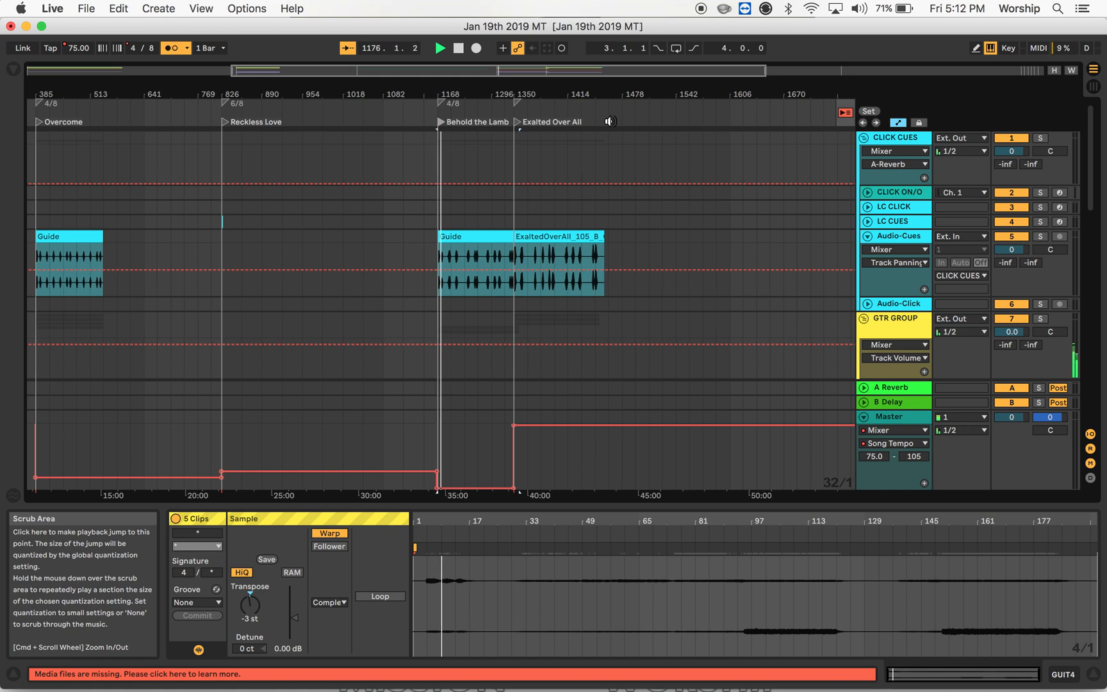
key(space)
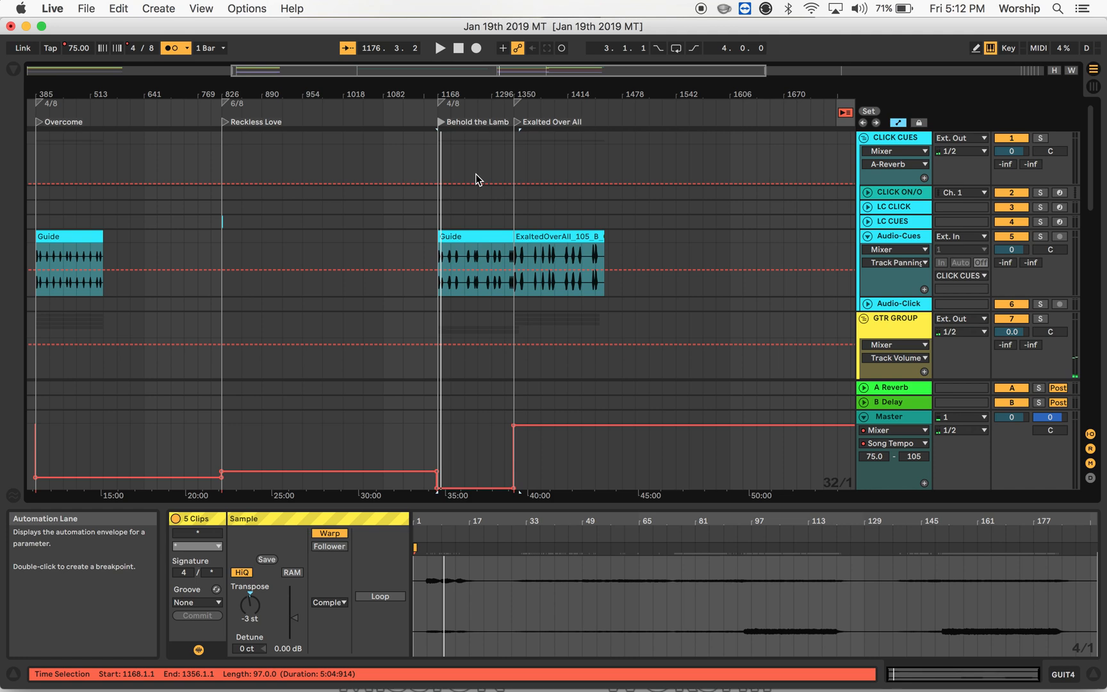
Delete the empty time between Only King Forever and Overcome, from bar 177 to bar 385.
scroll(474, 173, left, 10)
scroll(474, 174, down, 3)
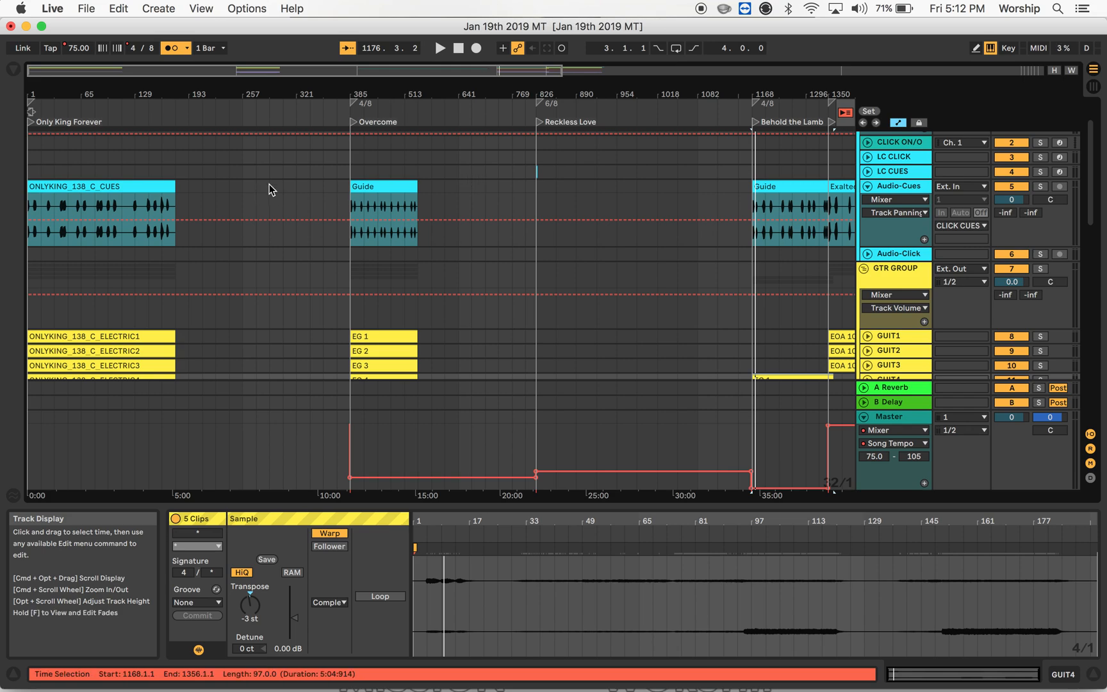
drag(287, 94, 260, 218)
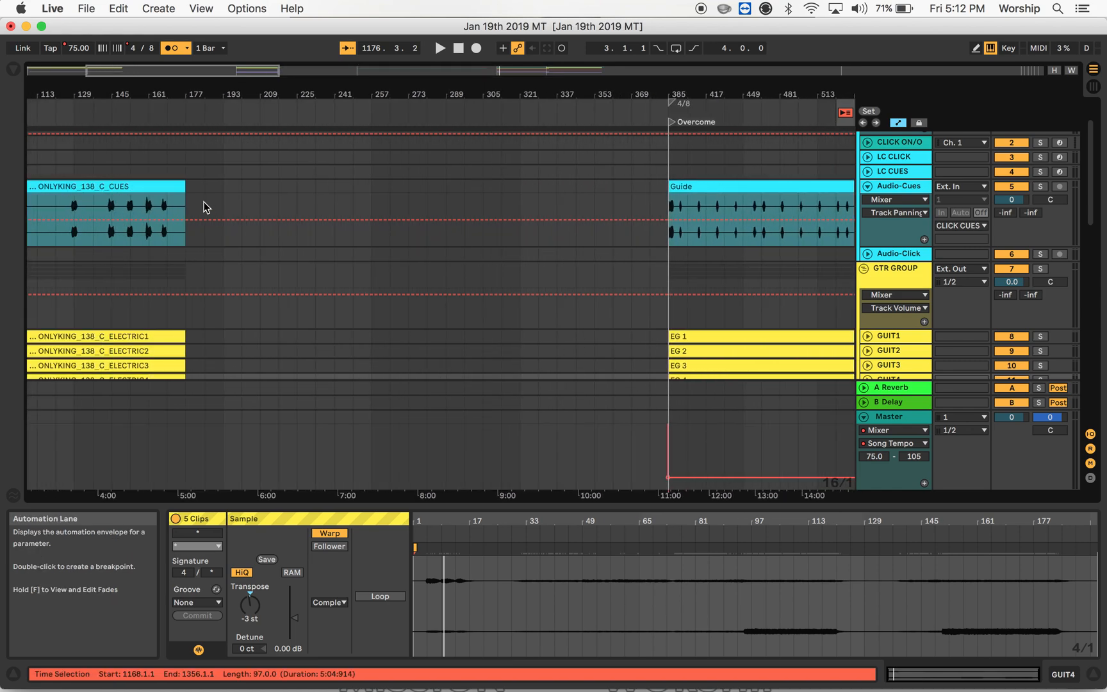
drag(193, 206, 666, 211)
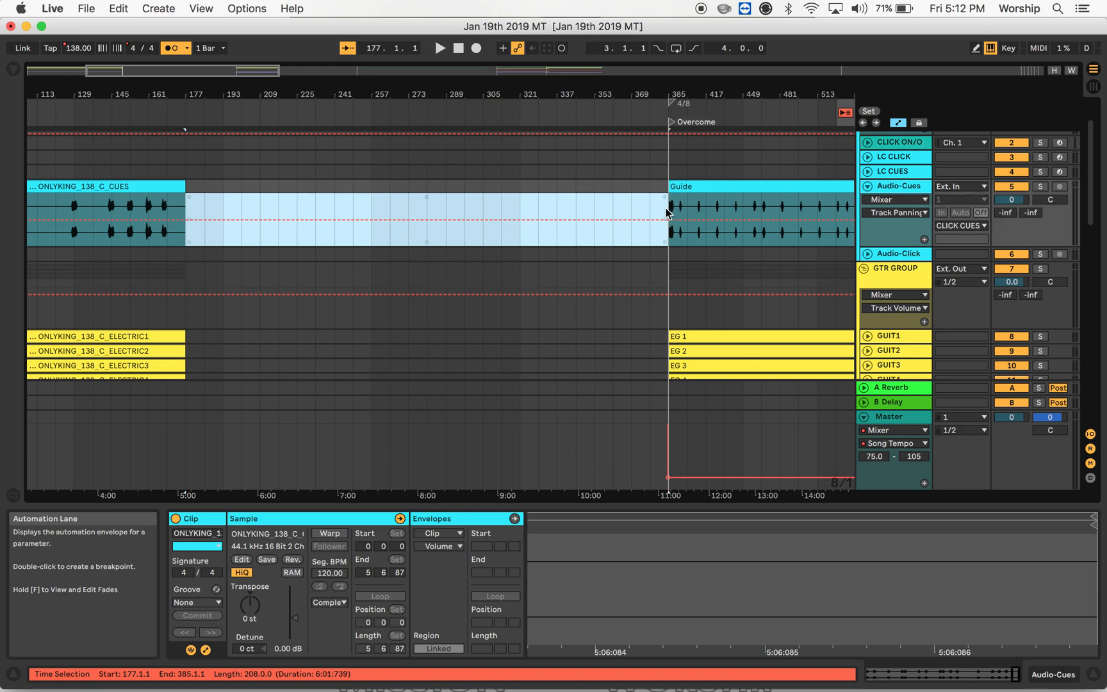
key(super+shift+BackSpace)
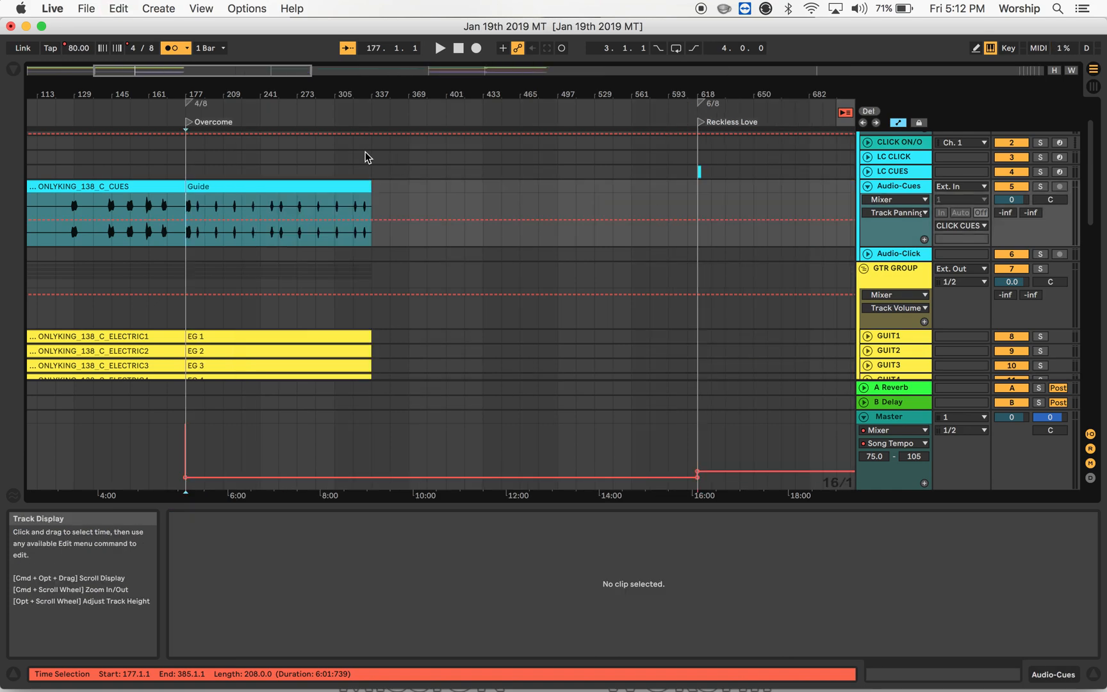
Play the transition from Only King Forever into Overcome, then replay the ending of Only King Forever up to about bar 175.
click(157, 111)
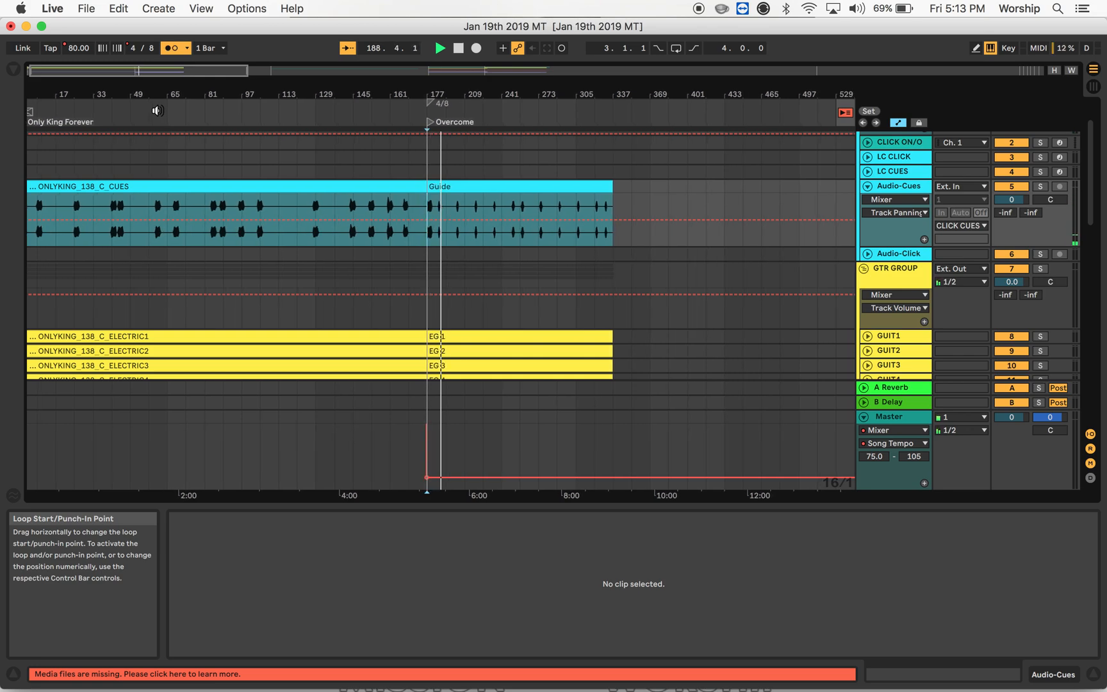
key(space)
drag(415, 94, 416, 160)
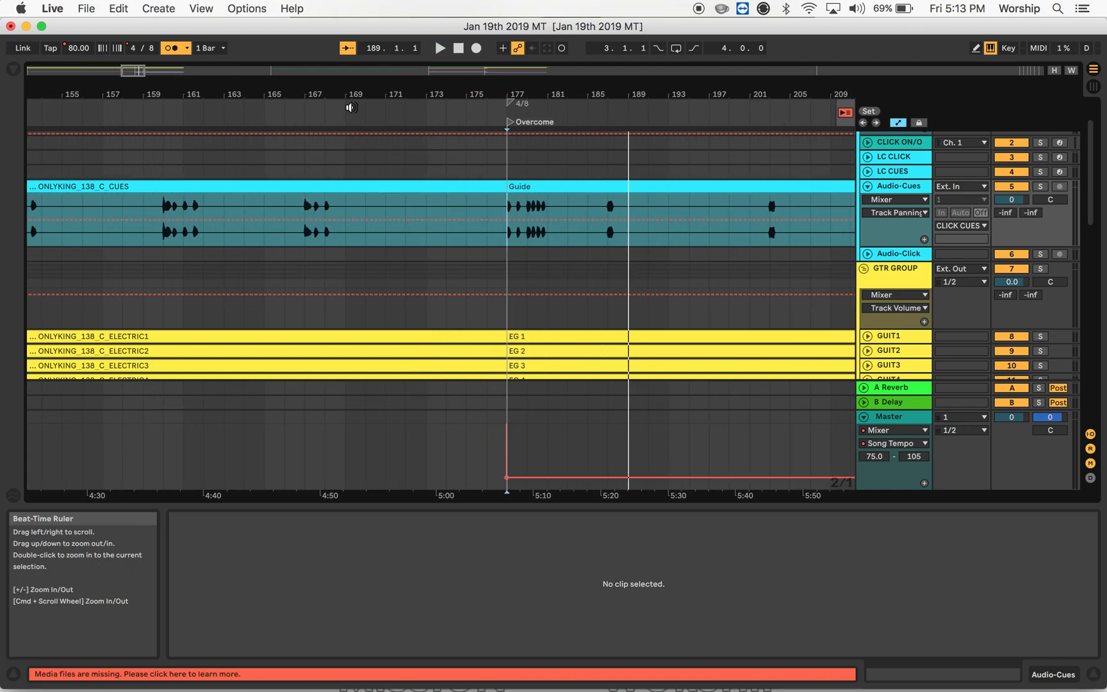
click(158, 114)
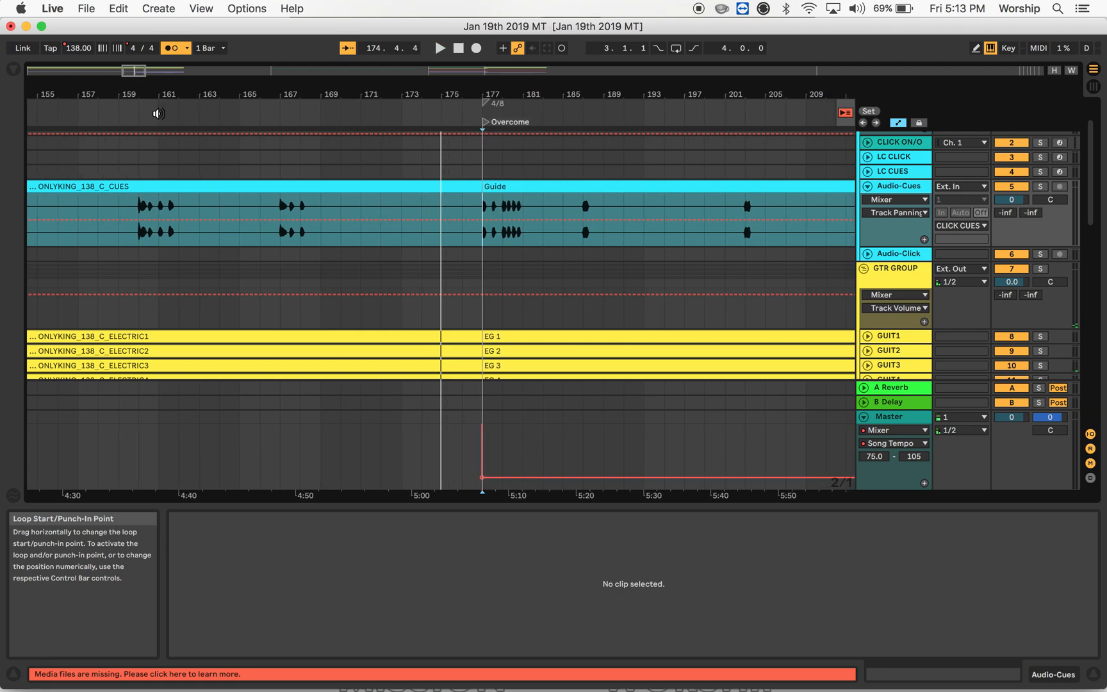
Duplicate the GUIT6 track twice to make room for overlapping guitar clips.
scroll(504, 287, down, 5)
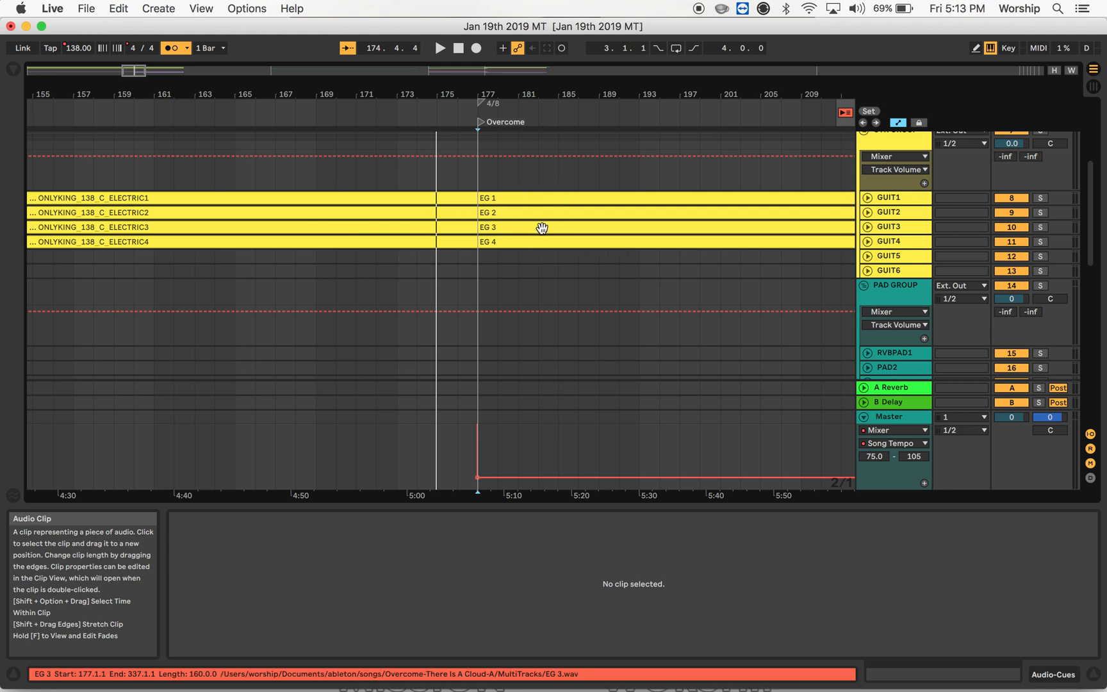
click(894, 269)
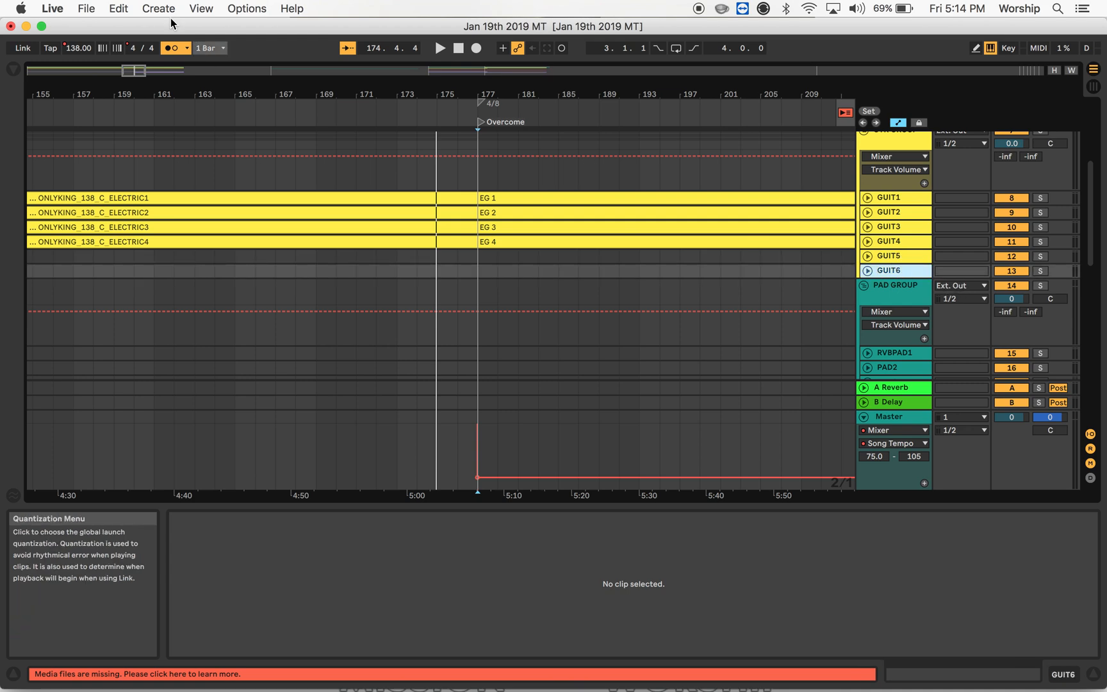
click(119, 9)
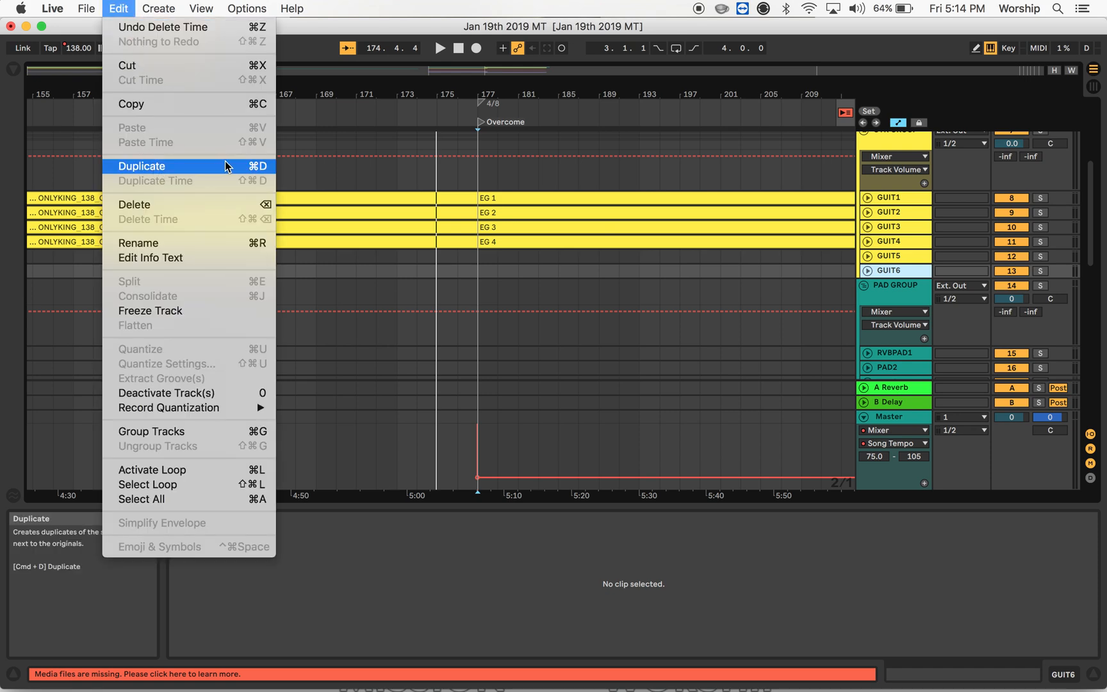
click(259, 166)
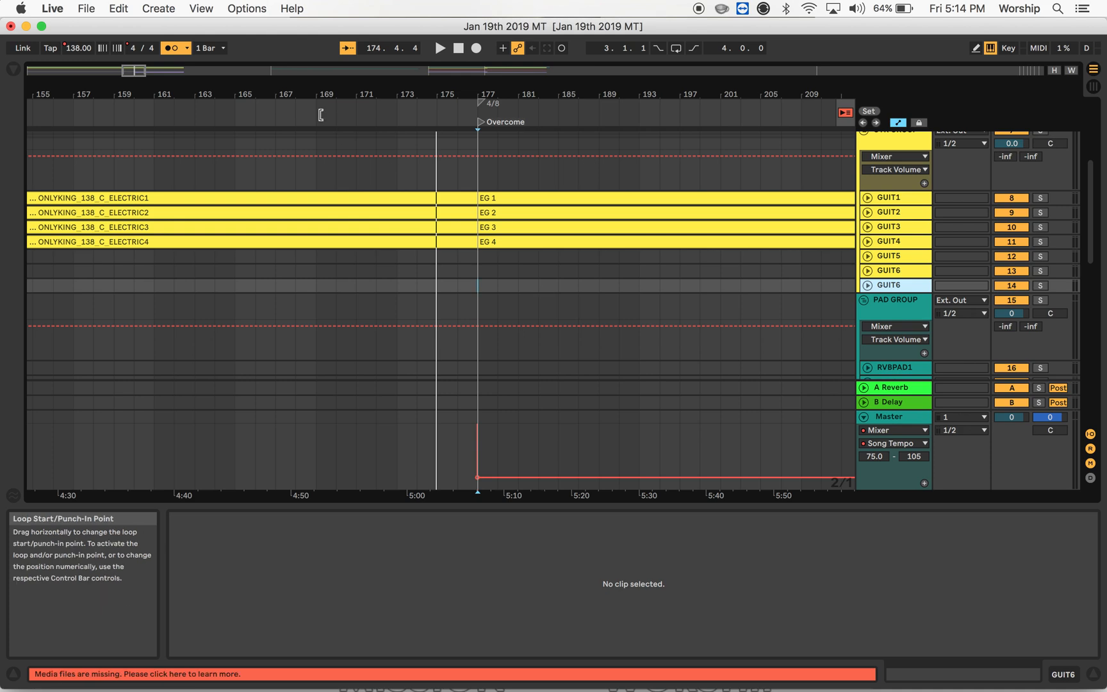
key(super+z)
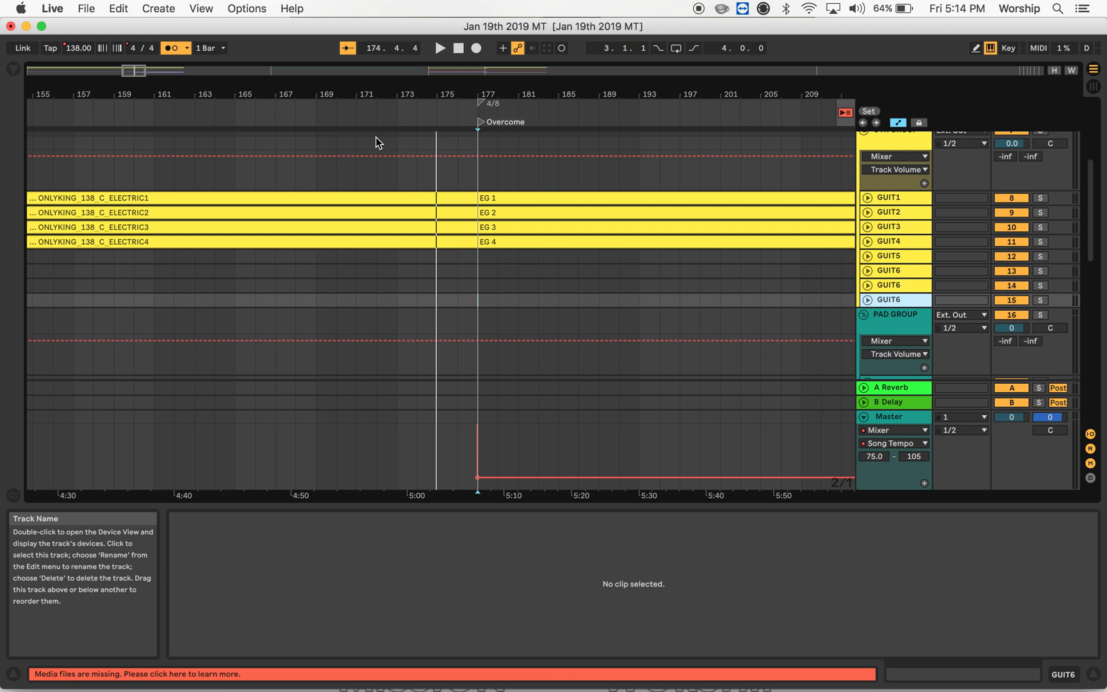
Move the four ONLYKING_138_C_ELECTRIC clips from GUIT1–GUIT4 down to GUIT5 and the three GUIT6 tracks.
click(460, 198)
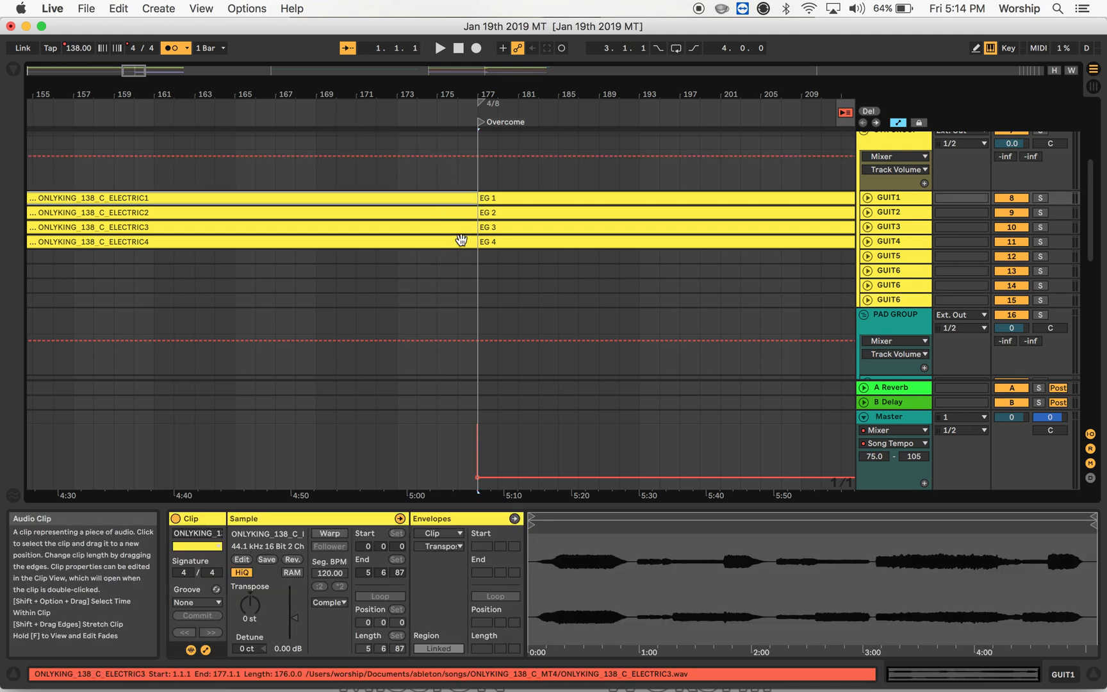
shift+click(457, 242)
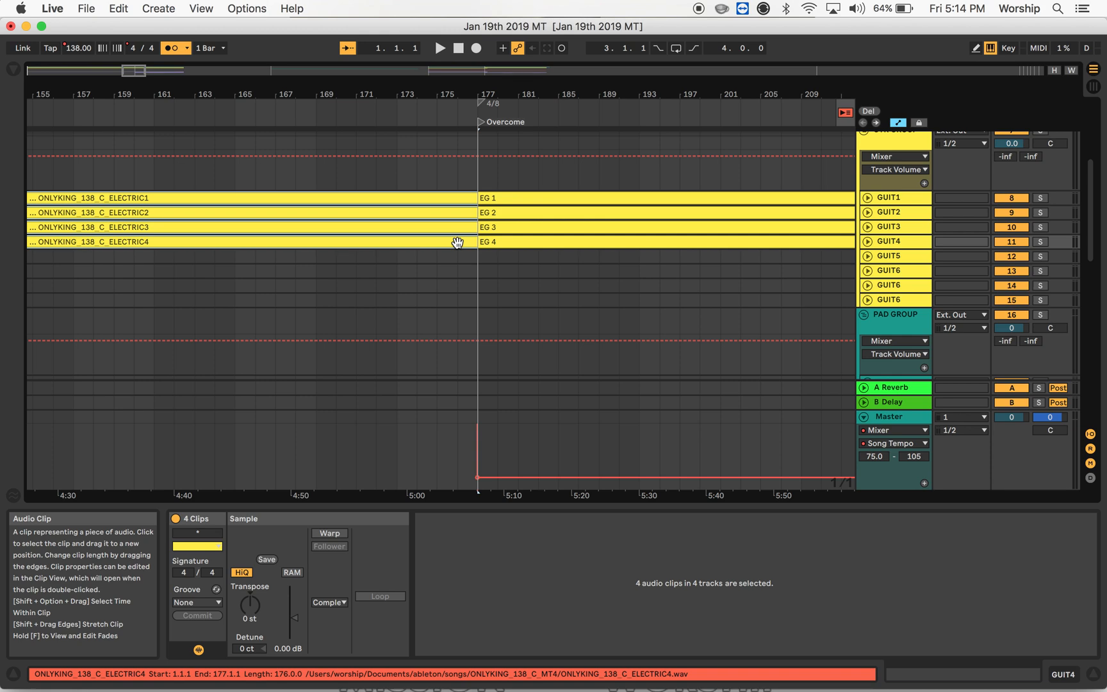
drag(457, 242, 454, 298)
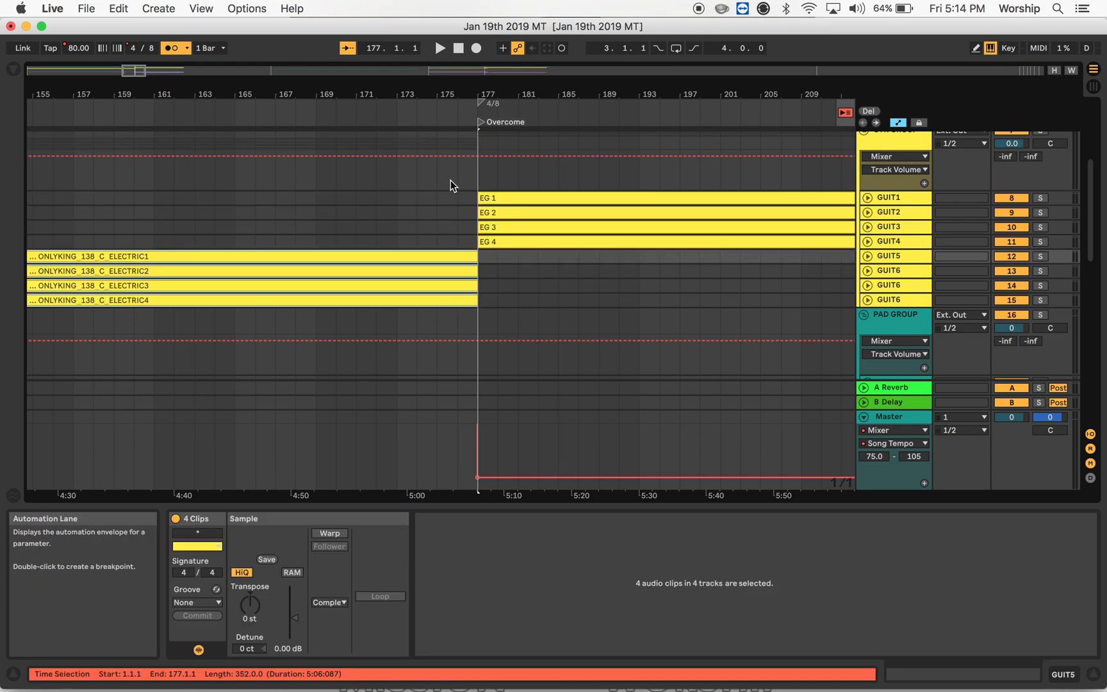
Play the ending of Only King Forever and stop around bar 175.
scroll(450, 180, up, 5)
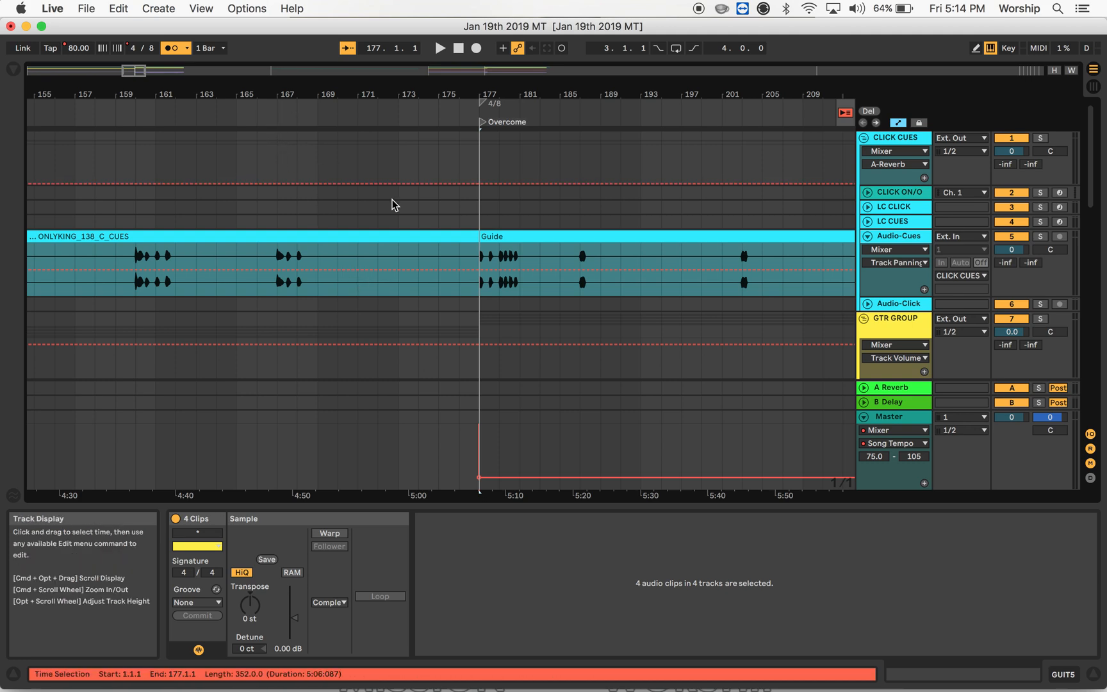
click(271, 112)
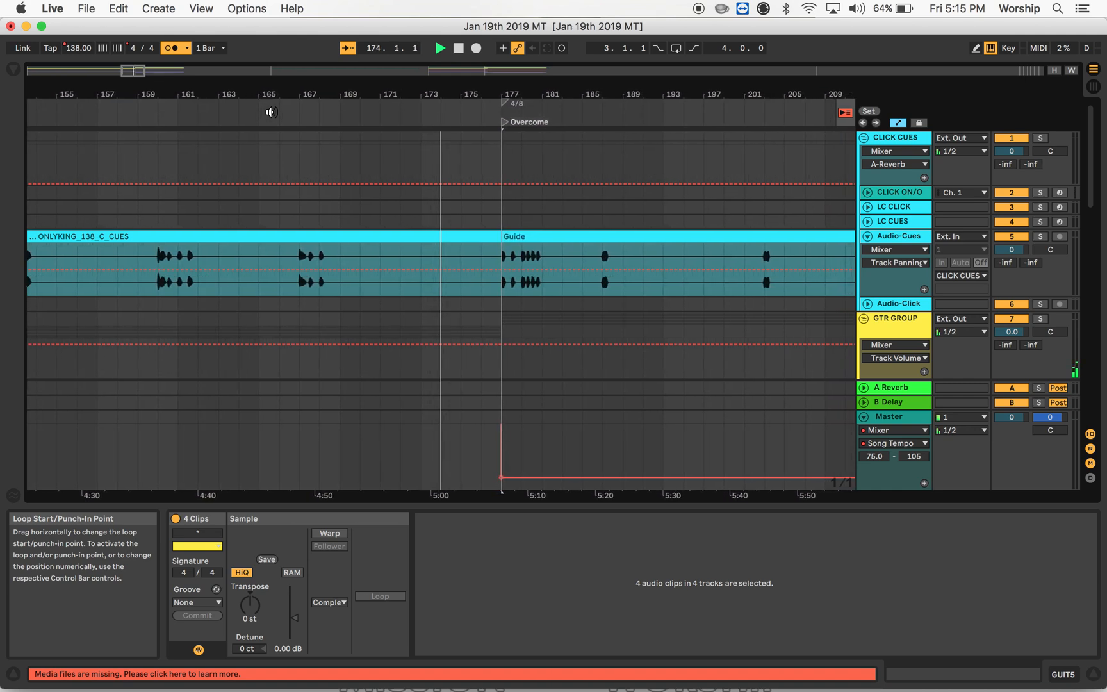
key(space)
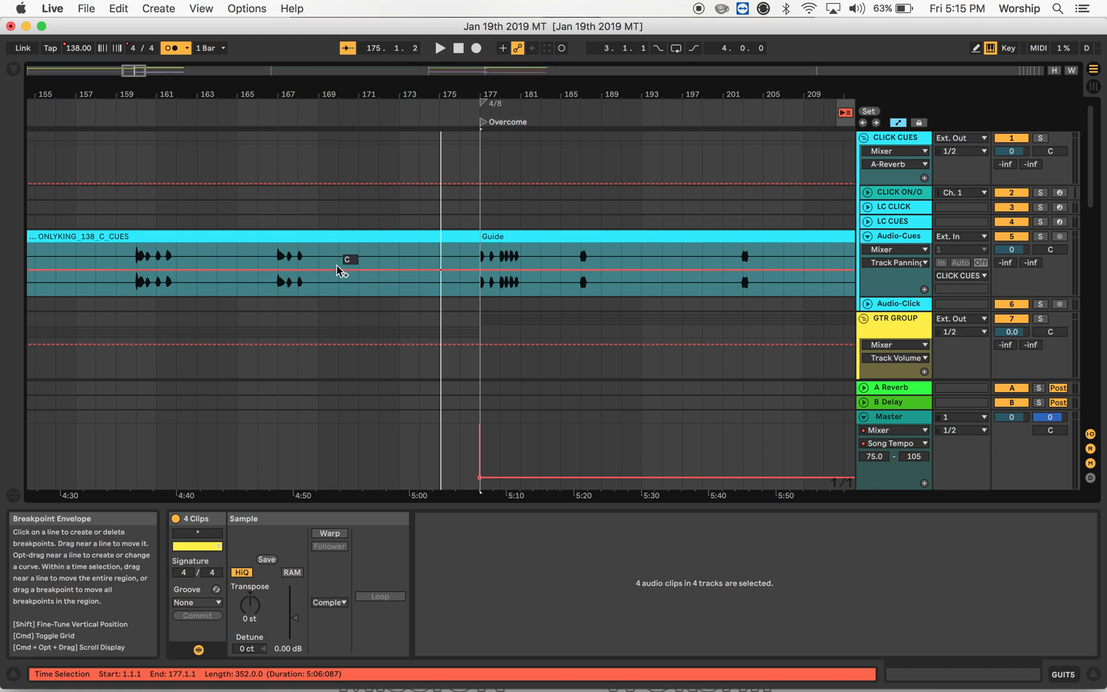
Delete the time from bar 171 to bar 177 at the end of Only King Forever.
right_click(360, 280)
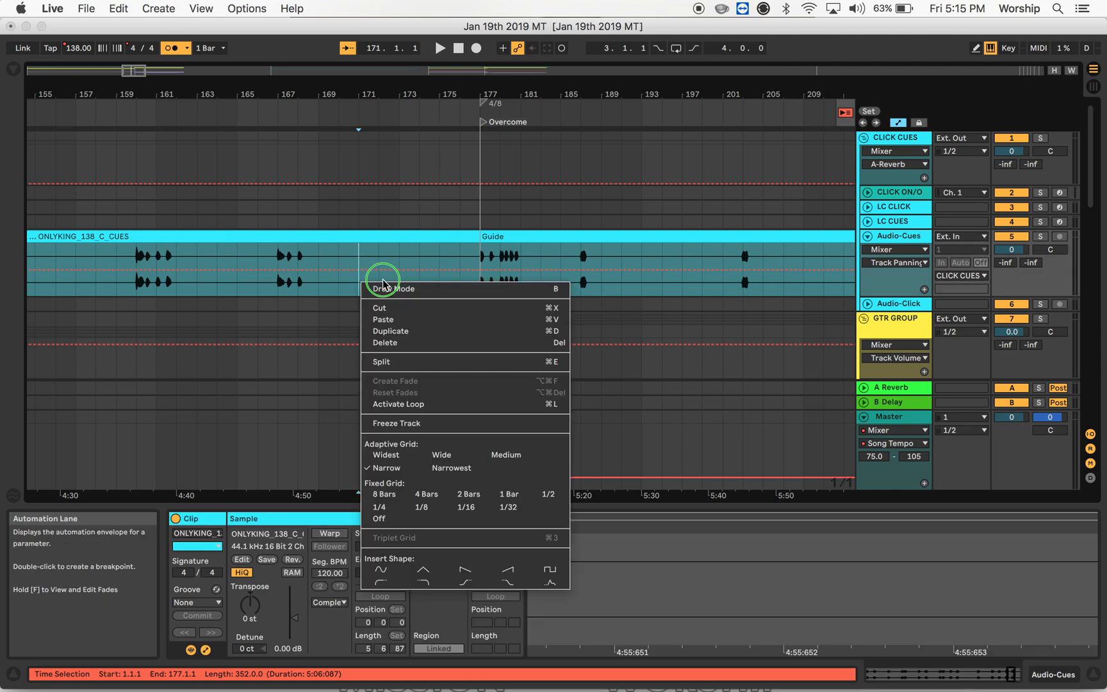
key(Escape)
drag(359, 255, 480, 270)
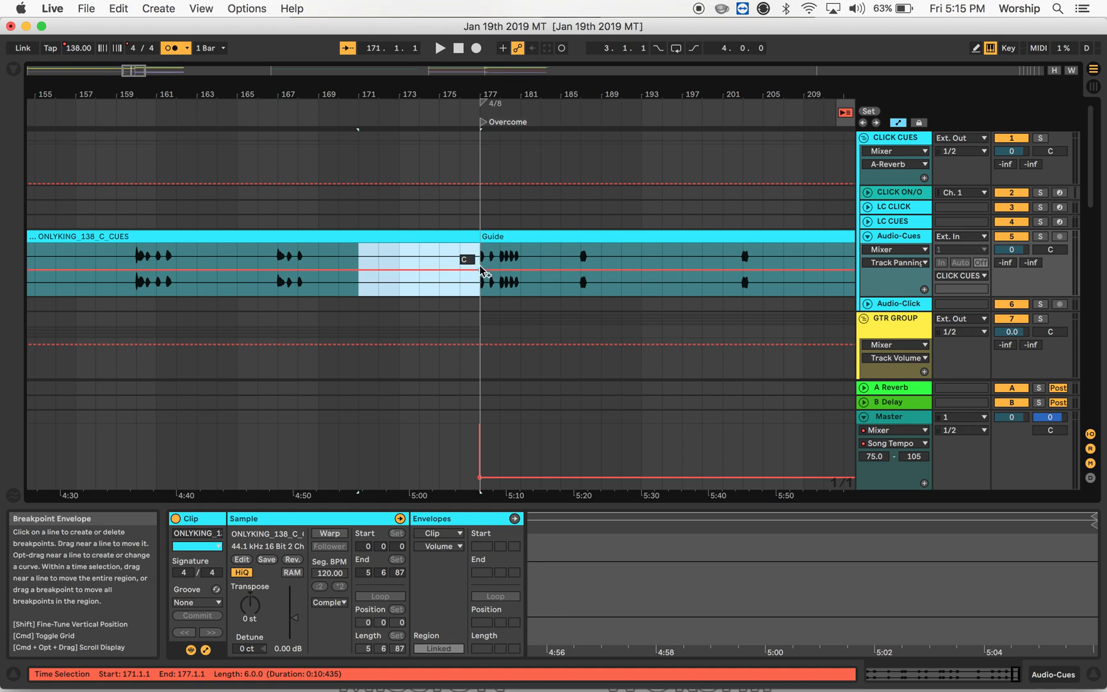
key(super+shift+Delete)
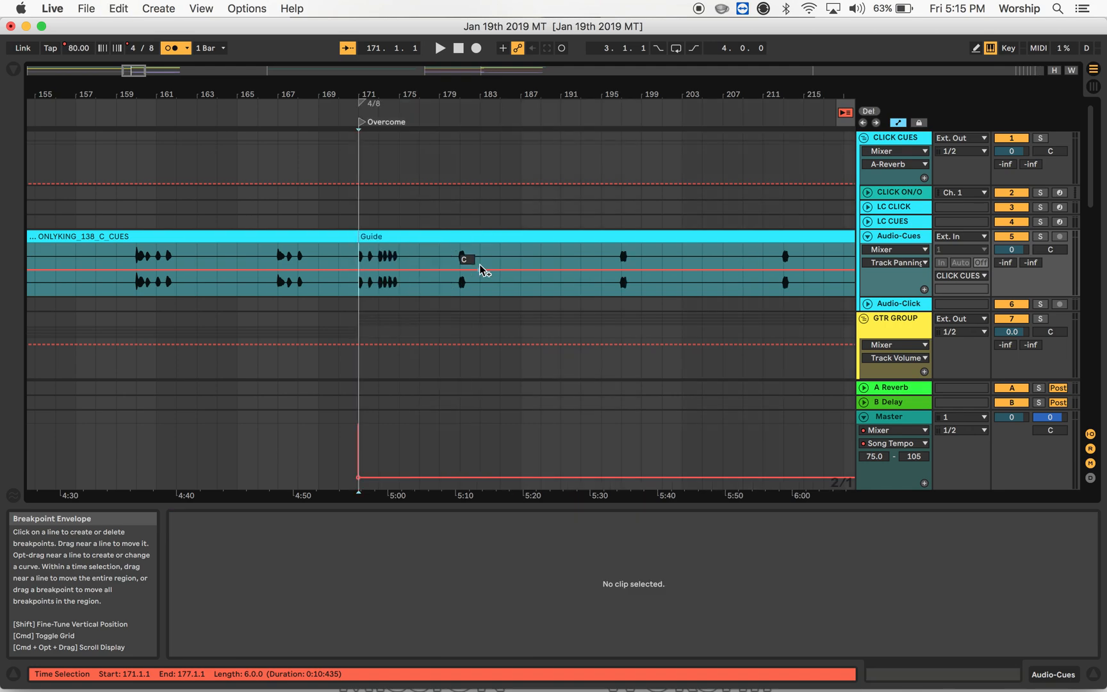
Move the ONLYKING_138_C_SYNTH clip from SYNTH1 to the SYNTH6 track.
scroll(387, 322, down, 15)
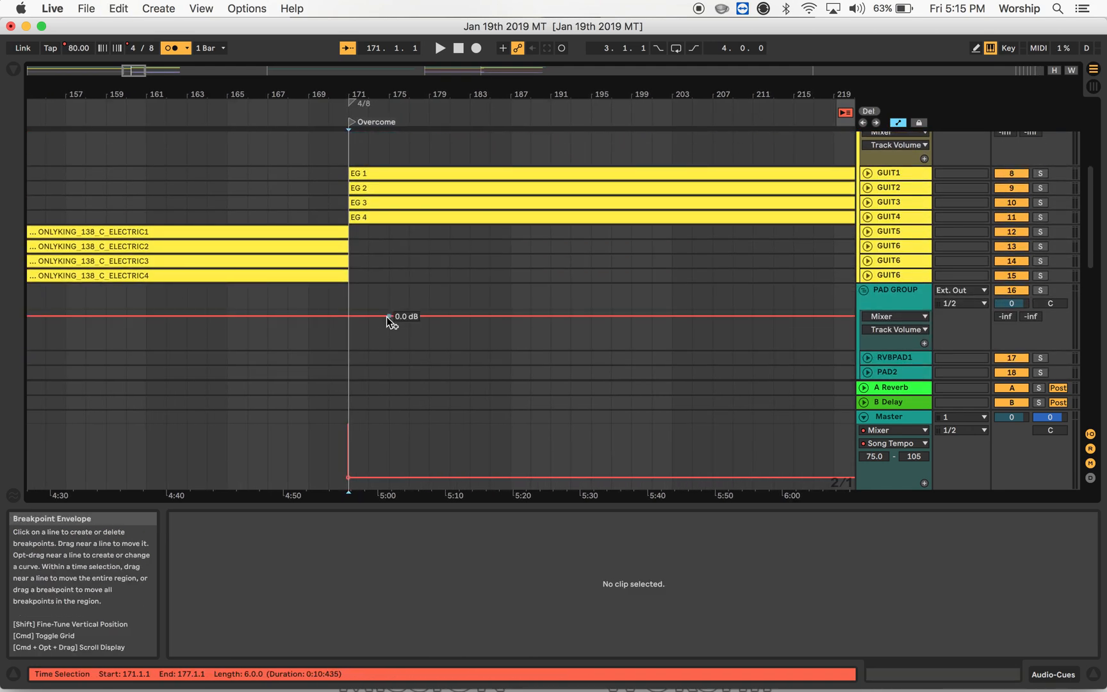
scroll(387, 323, down, 15)
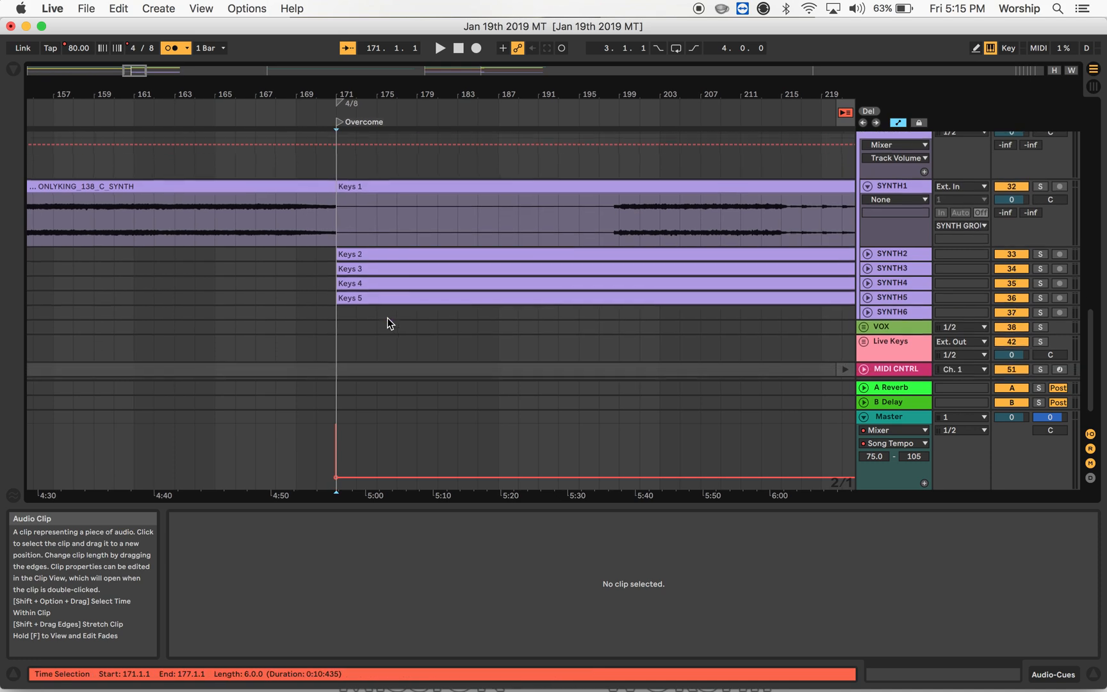
click(287, 169)
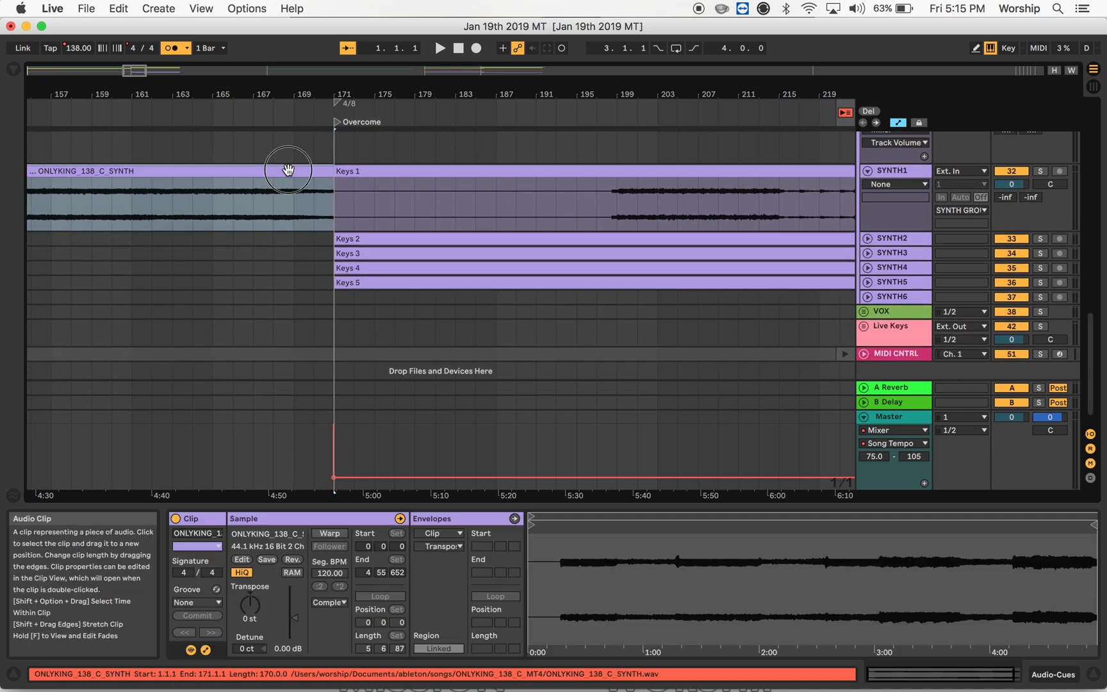
drag(288, 170, 296, 294)
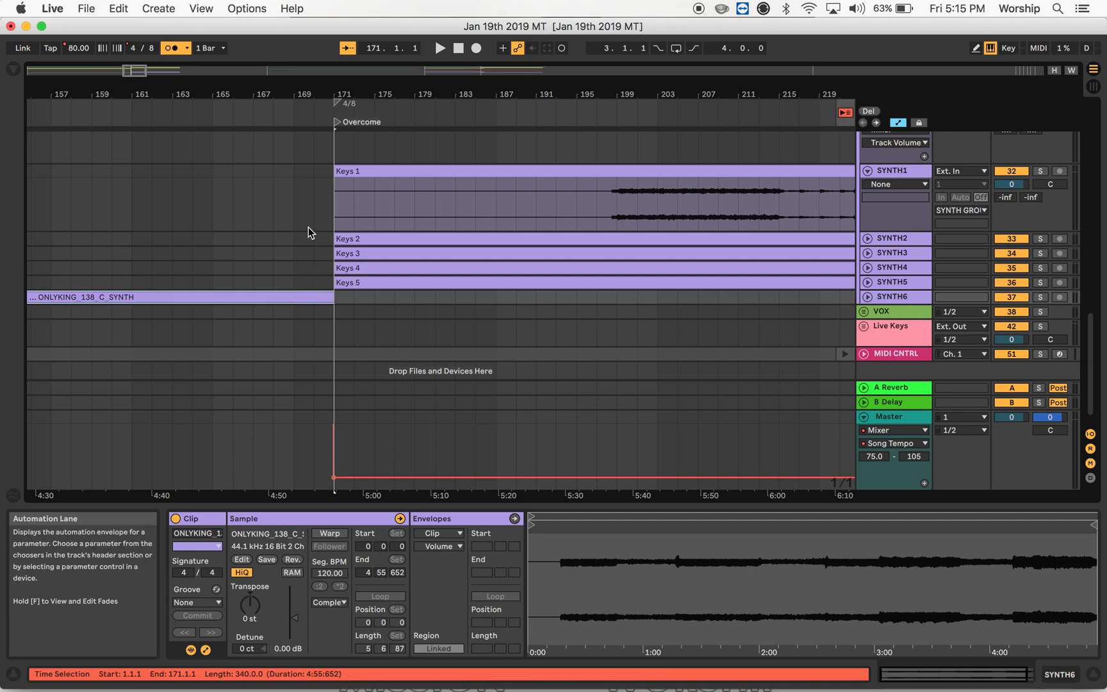
Extend the four ONLYKING electric clips and the ONLYKING synth clip together past the Overcome start to about bar 177.
scroll(308, 227, up, 1)
scroll(308, 227, up, 15)
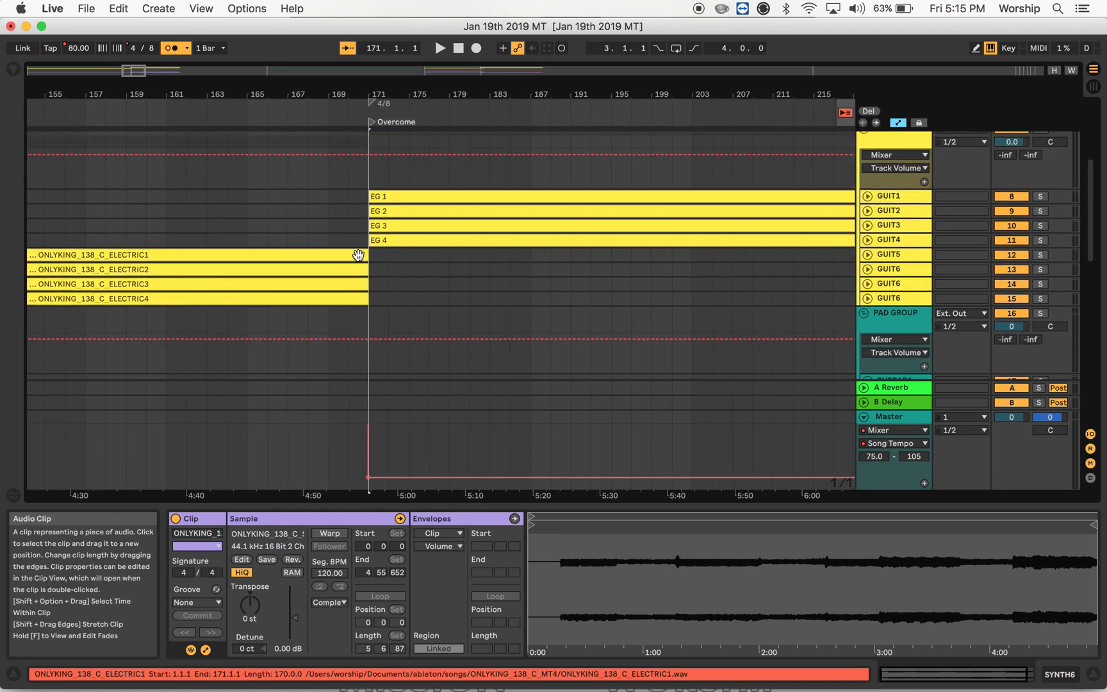
click(358, 255)
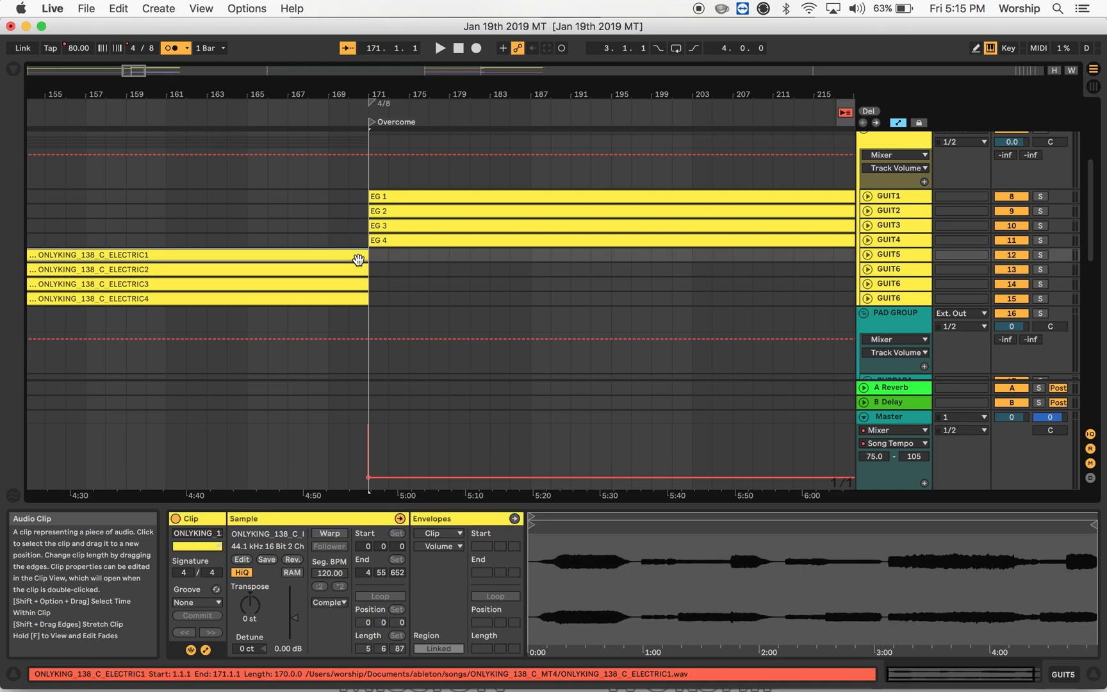
shift+click(356, 299)
scroll(355, 298, down, 10)
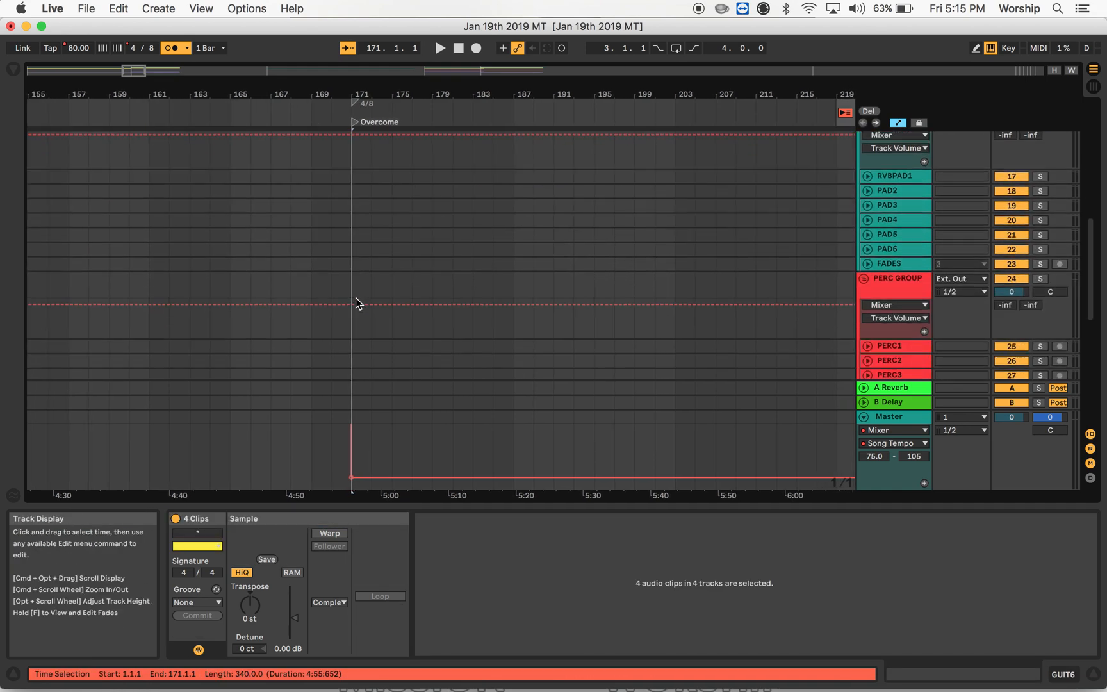
scroll(356, 298, down, 6)
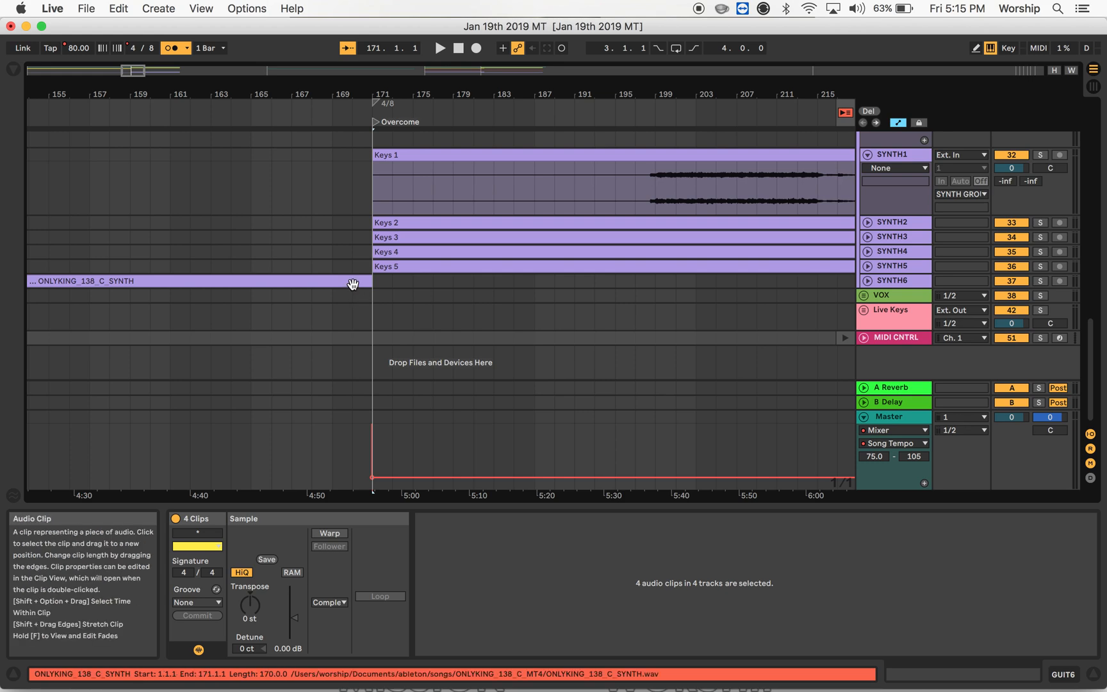
shift+click(353, 278)
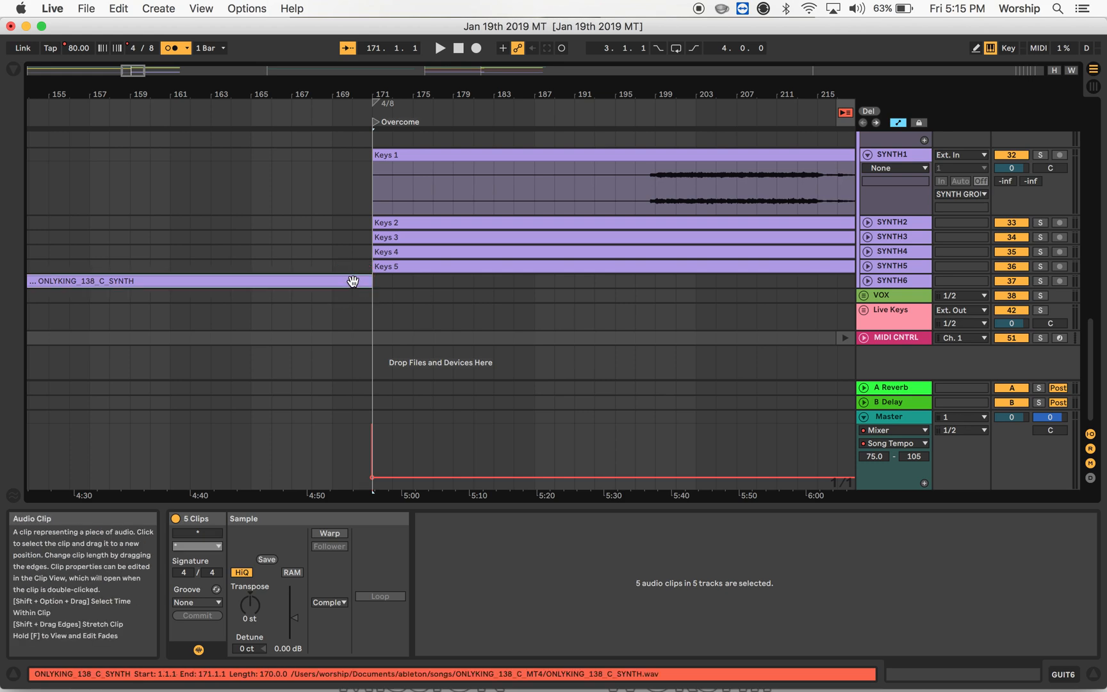
drag(372, 282, 574, 276)
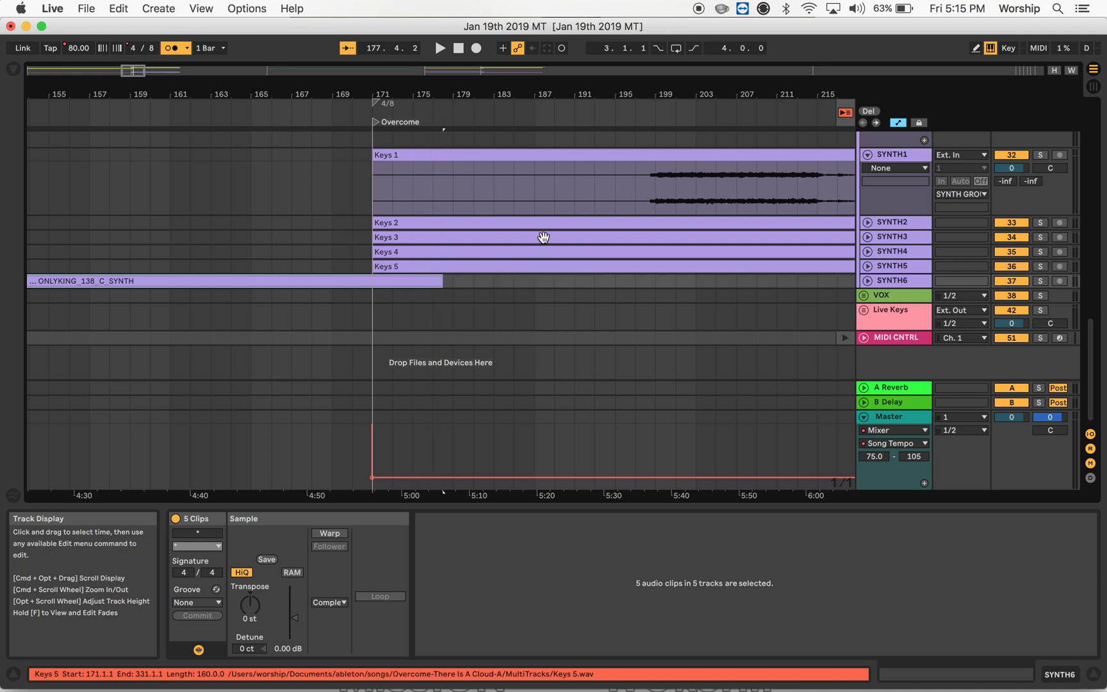
scroll(542, 231, up, 5)
scroll(543, 219, up, 8)
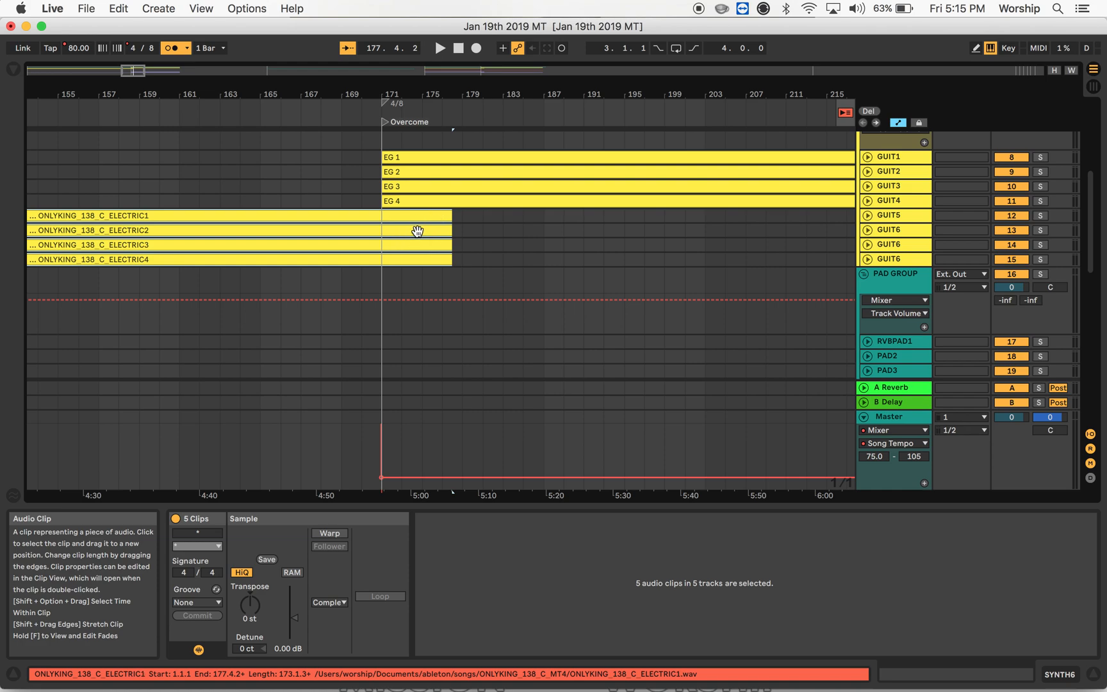
Play the transition from Only King Forever into Overcome and stop around bar 187.
scroll(448, 162, up, 6)
click(313, 107)
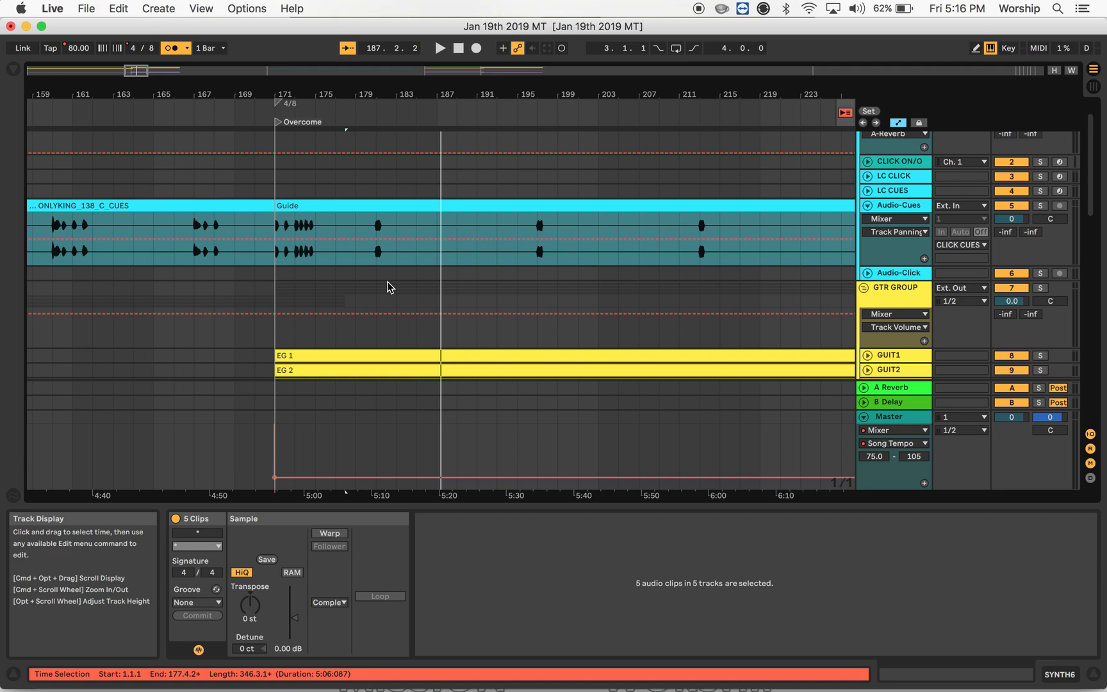
Unfold the SYNTH6 track to inspect the waveform of the ONLYKING synth clip where it overlaps Overcome.
scroll(386, 281, down, 10)
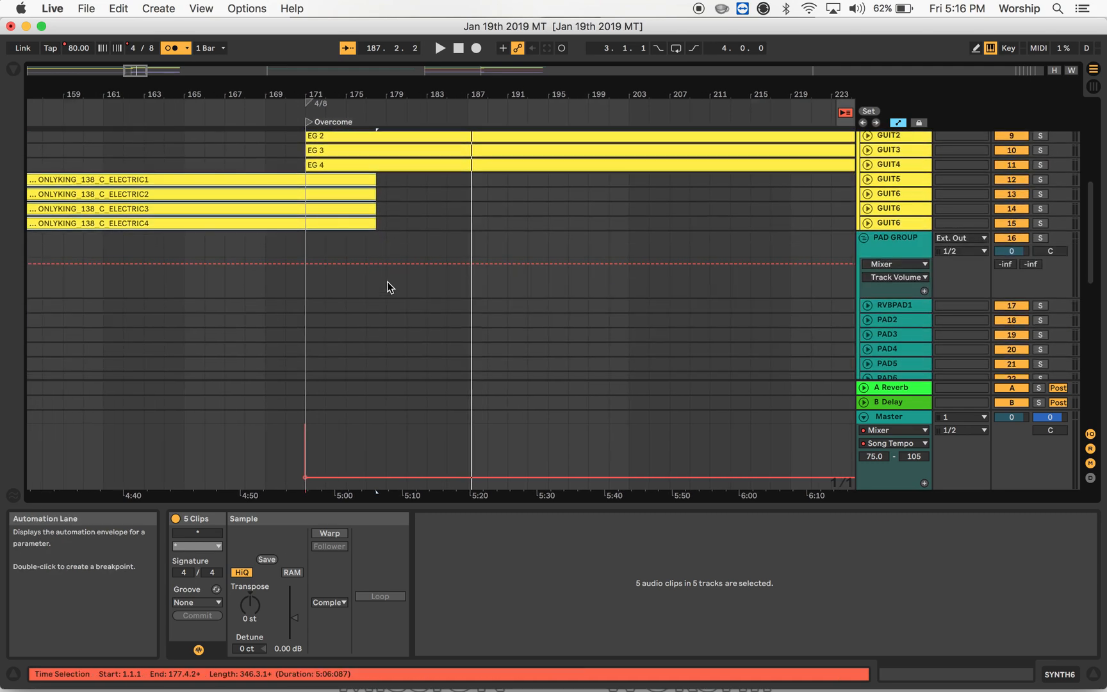
scroll(387, 281, down, 8)
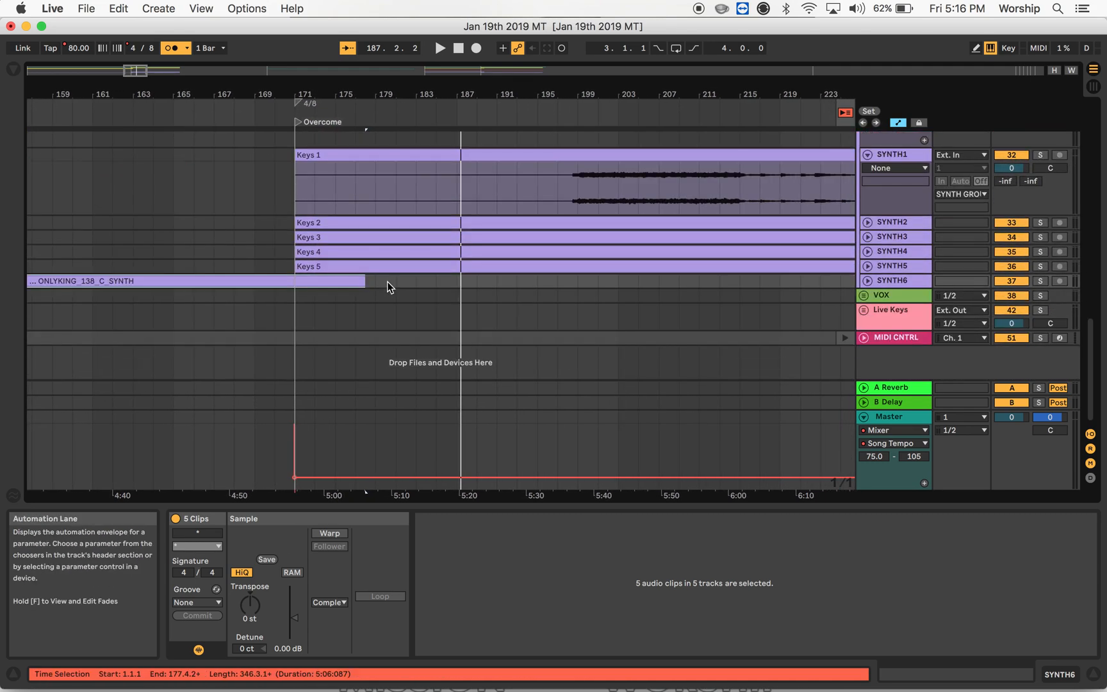
click(868, 281)
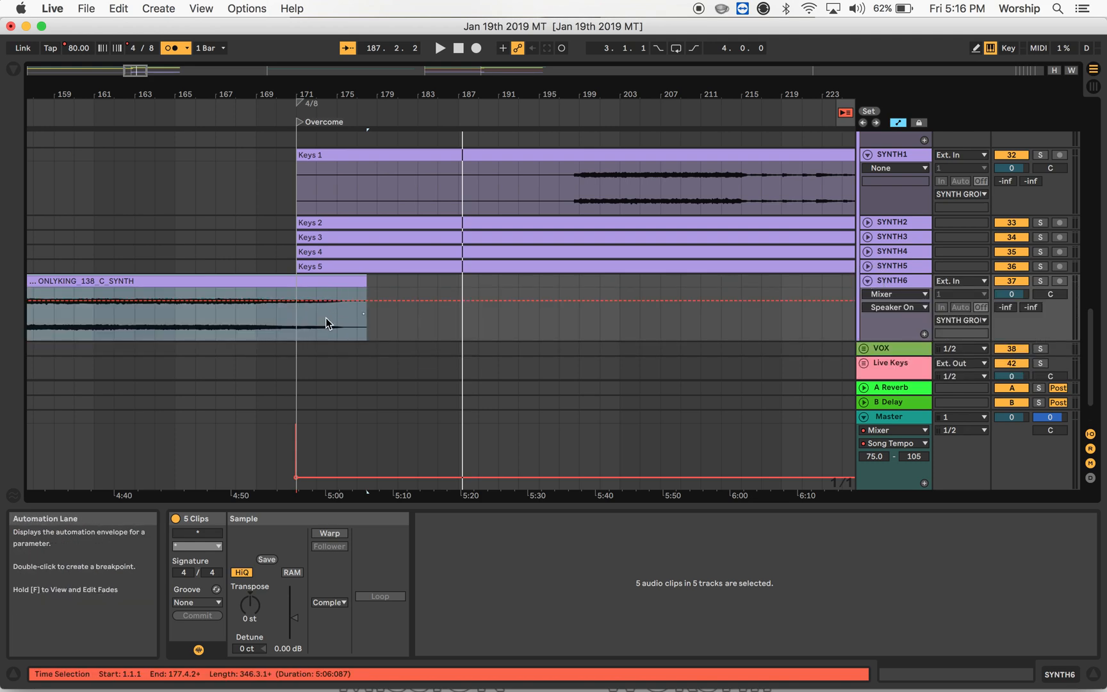
Replay the transition from a few bars before the Overcome marker and stop around bar 179.
scroll(343, 248, up, 5)
scroll(342, 248, up, 15)
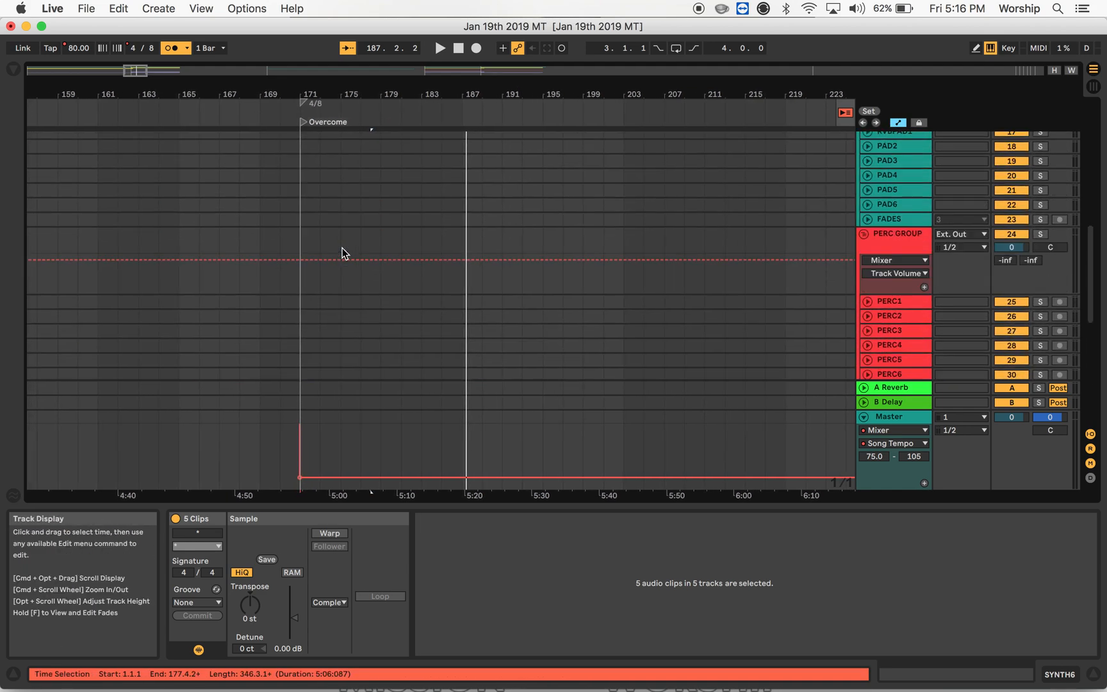
scroll(342, 248, up, 6)
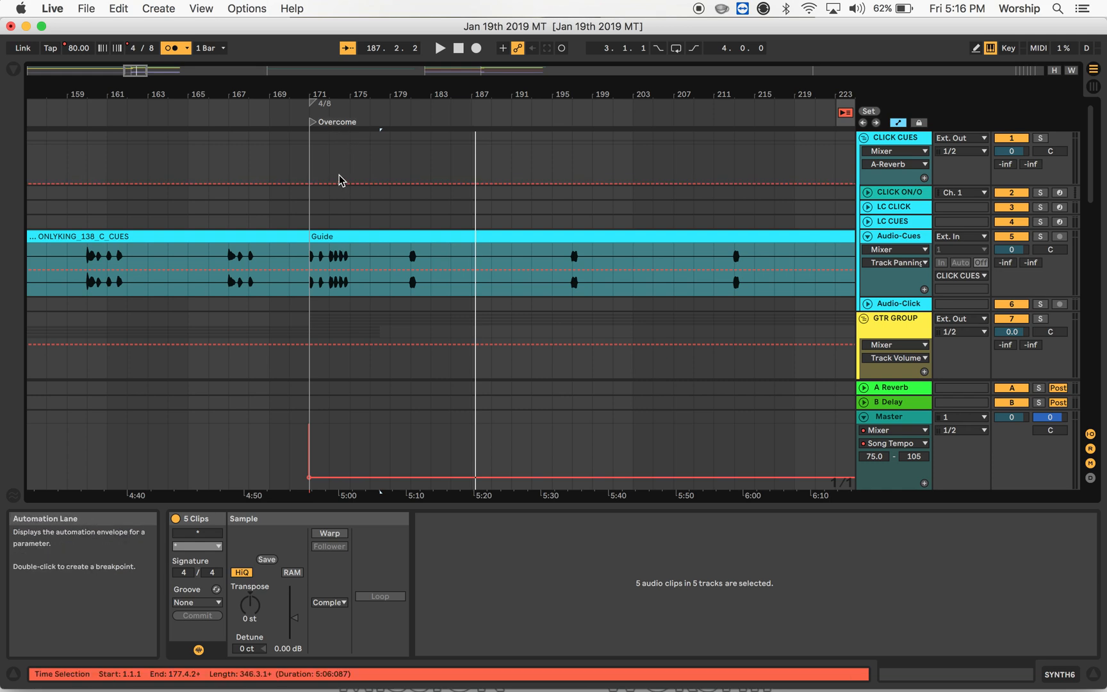
click(228, 113)
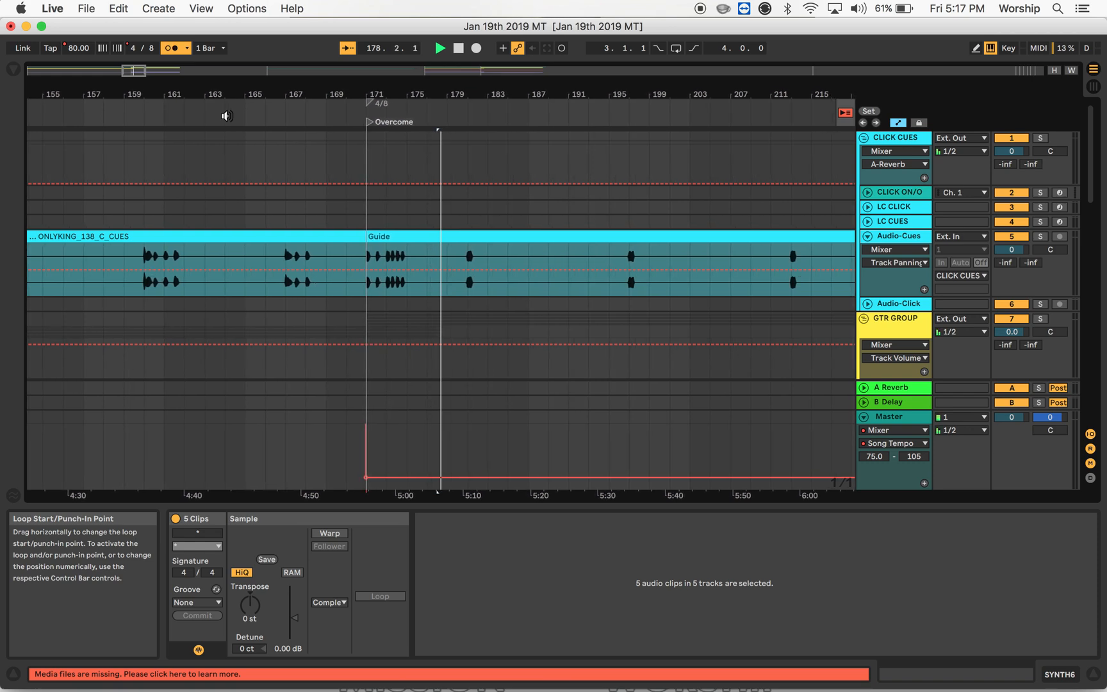
key(space)
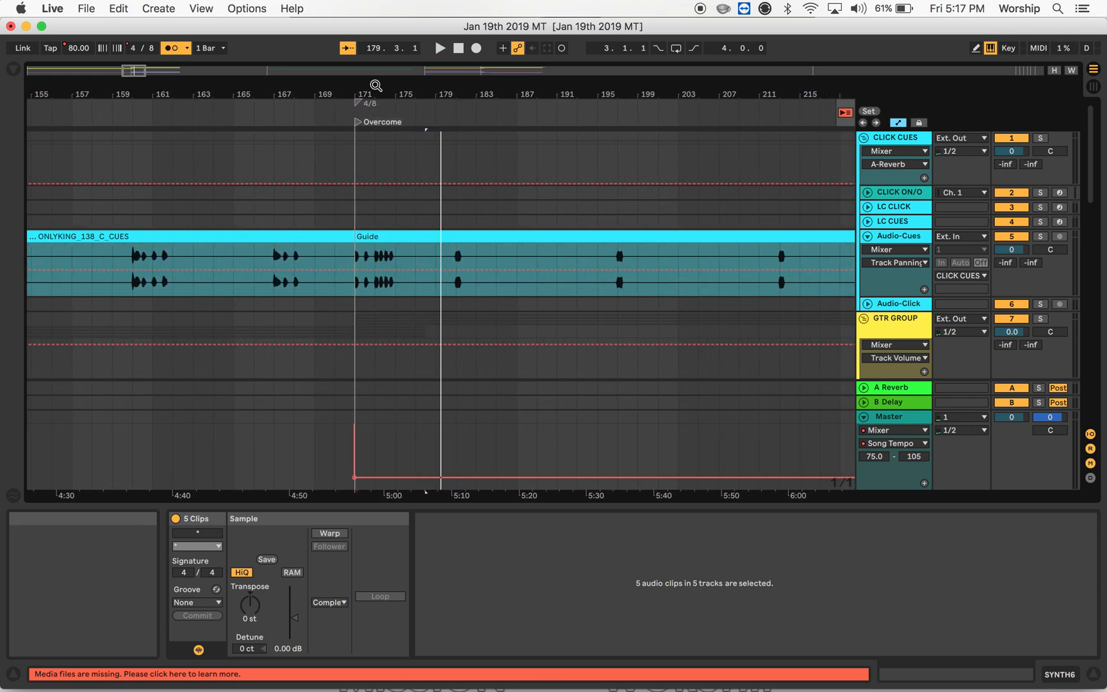
Fold the CLICK CUES group and review the guitar, percussion and synth clips across the whole set.
drag(375, 95, 296, 14)
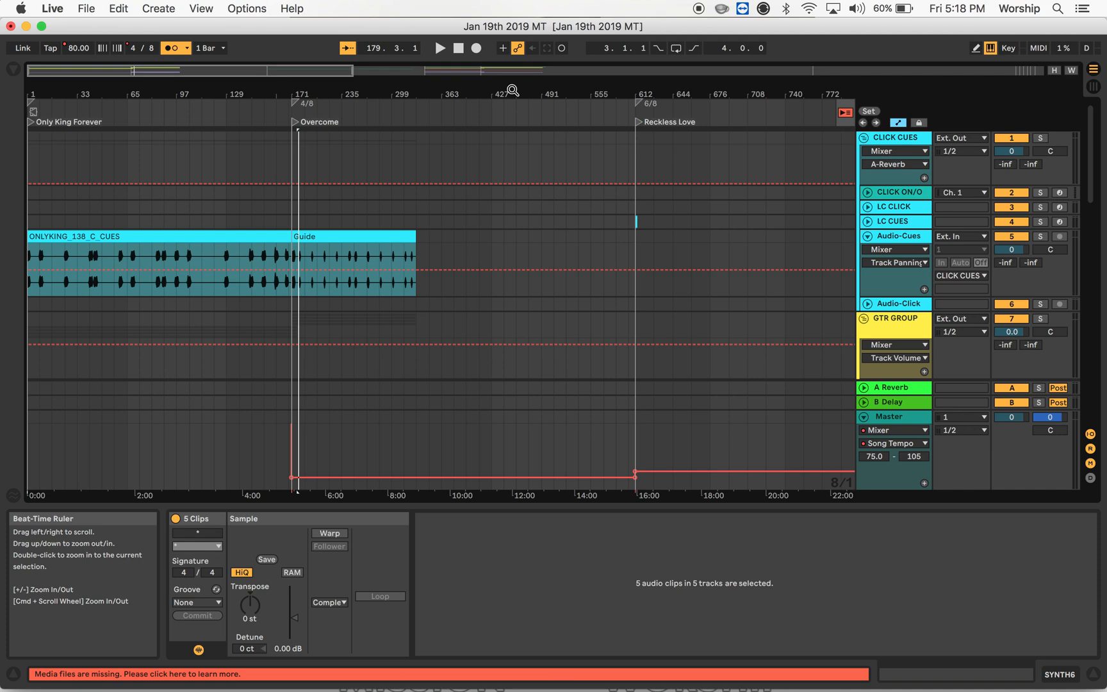
drag(513, 90, 183, 90)
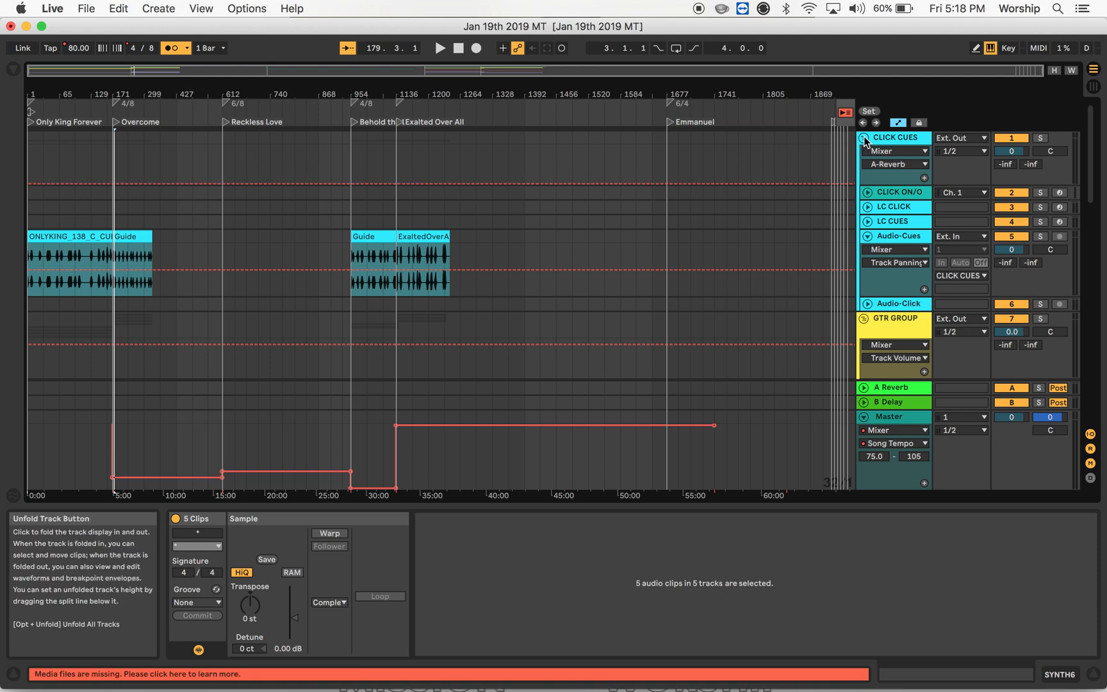
click(865, 138)
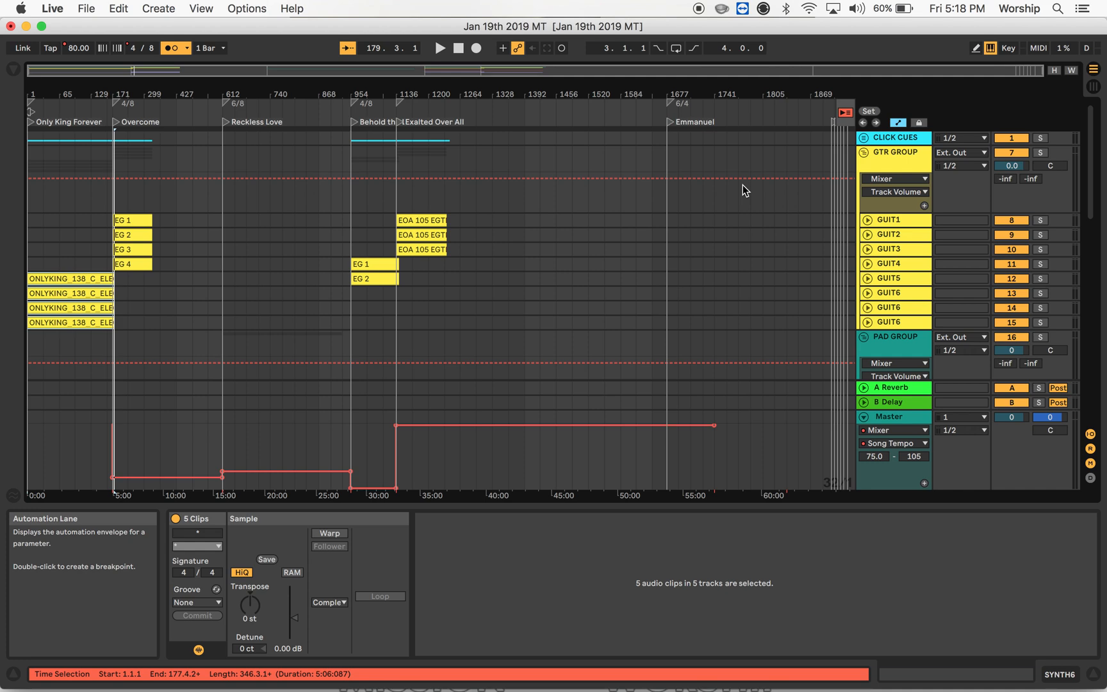
scroll(743, 185, down, 12)
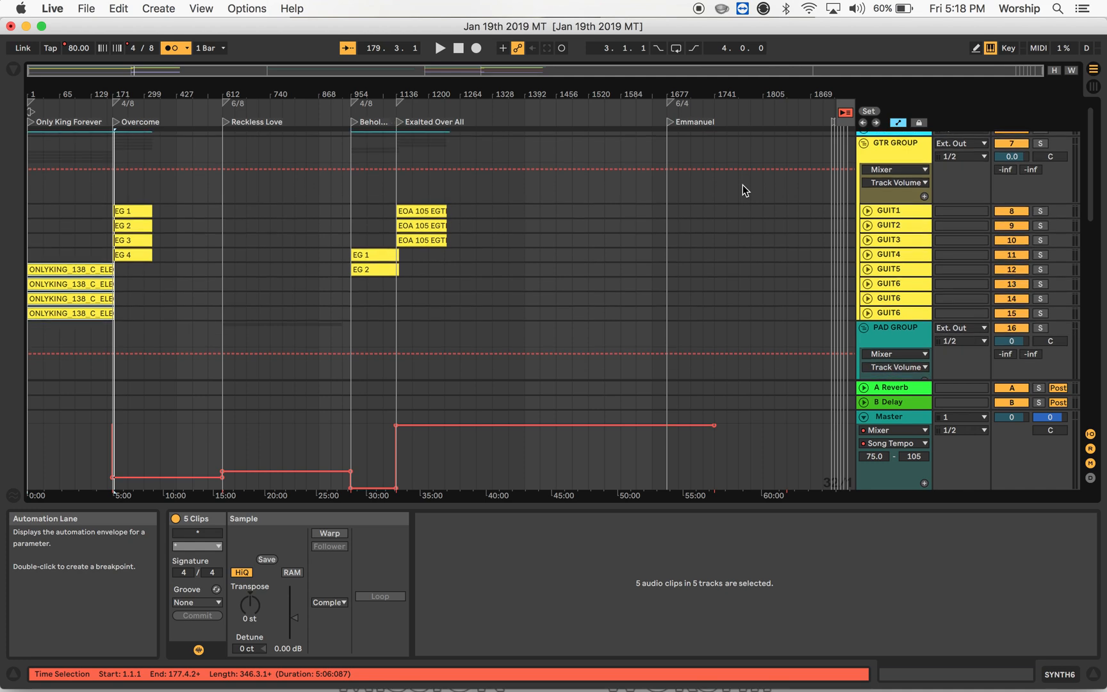
scroll(743, 185, down, 1)
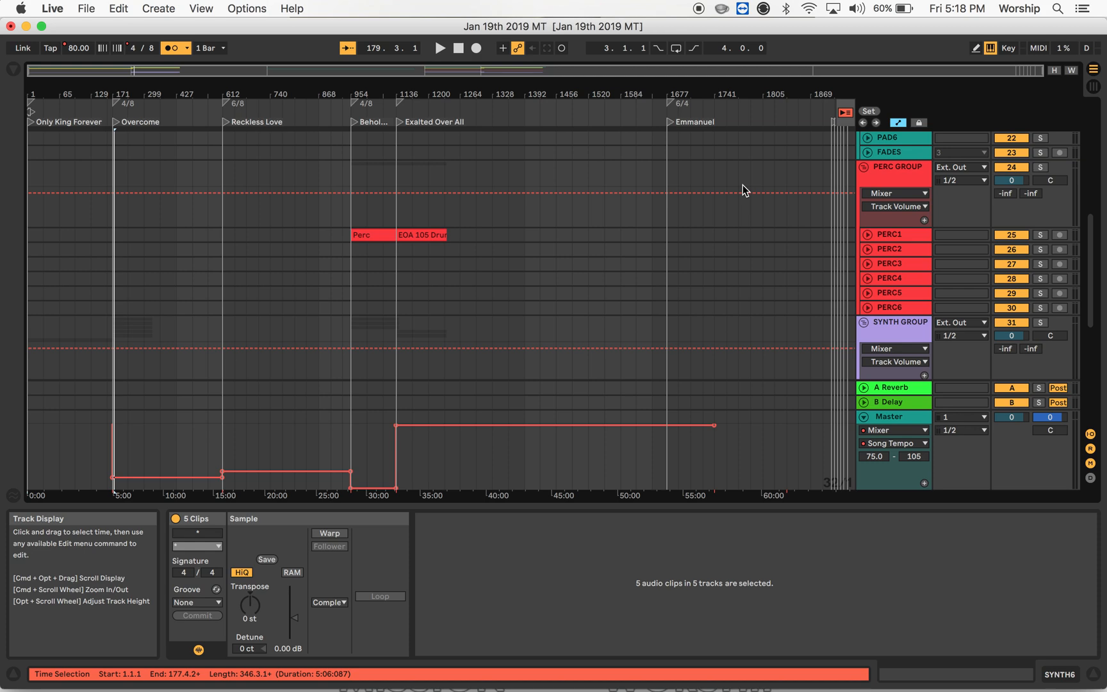
scroll(743, 184, down, 8)
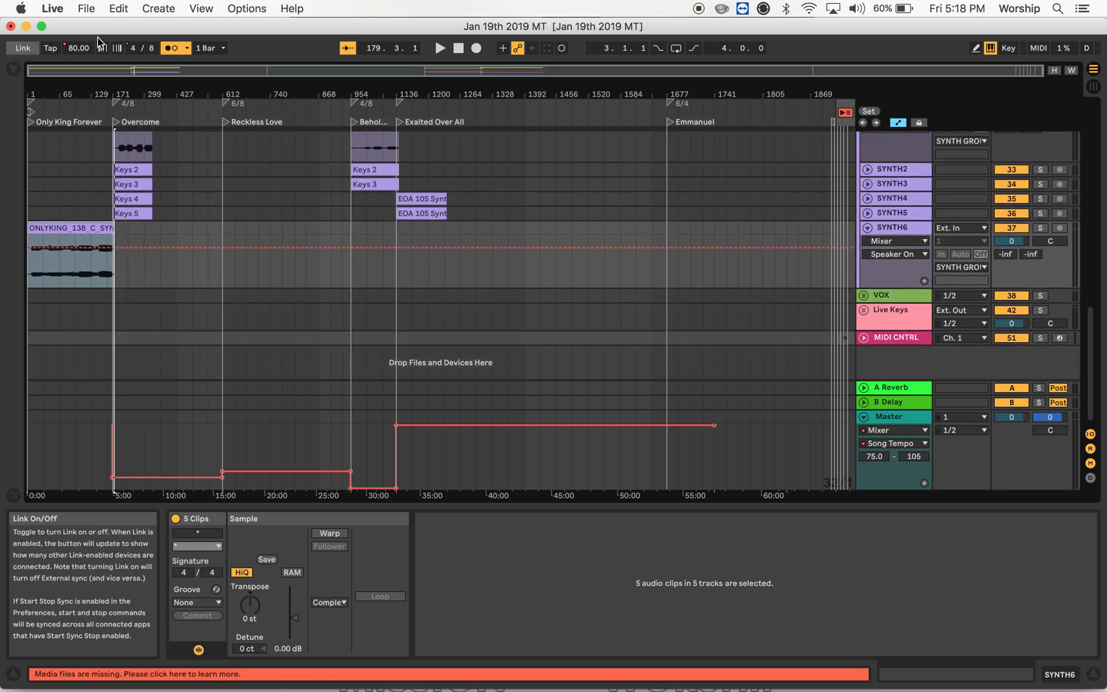
Switch to Dante Virtual Soundcard and close its settings window.
key(super+Tab)
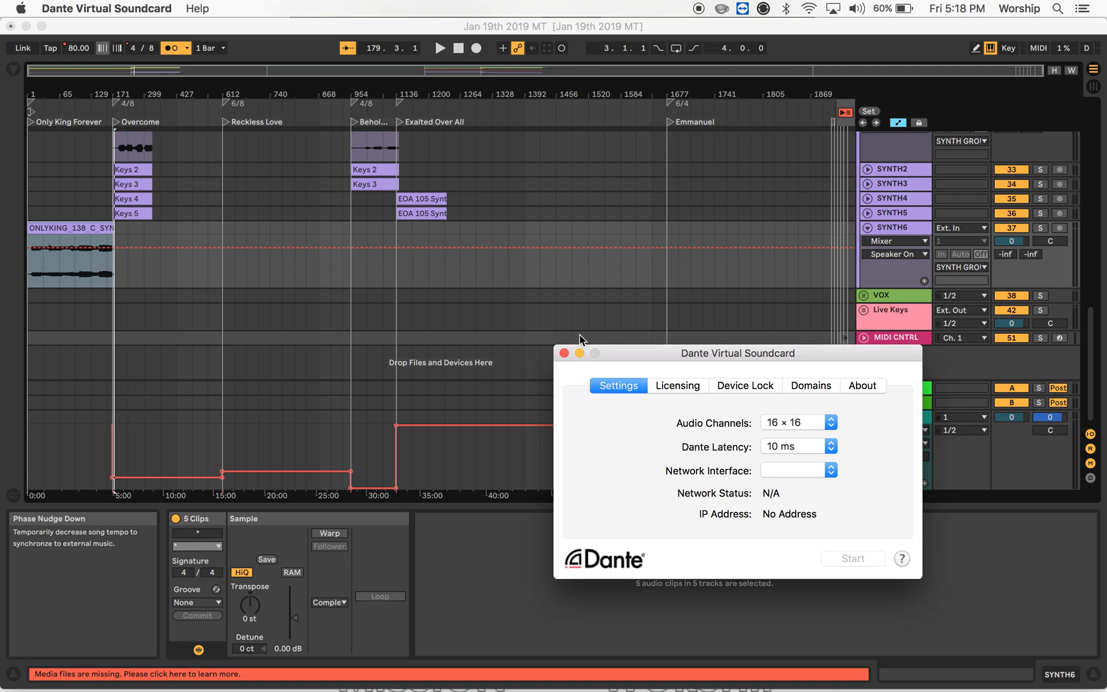
key(super+Tab)
key(Tab)
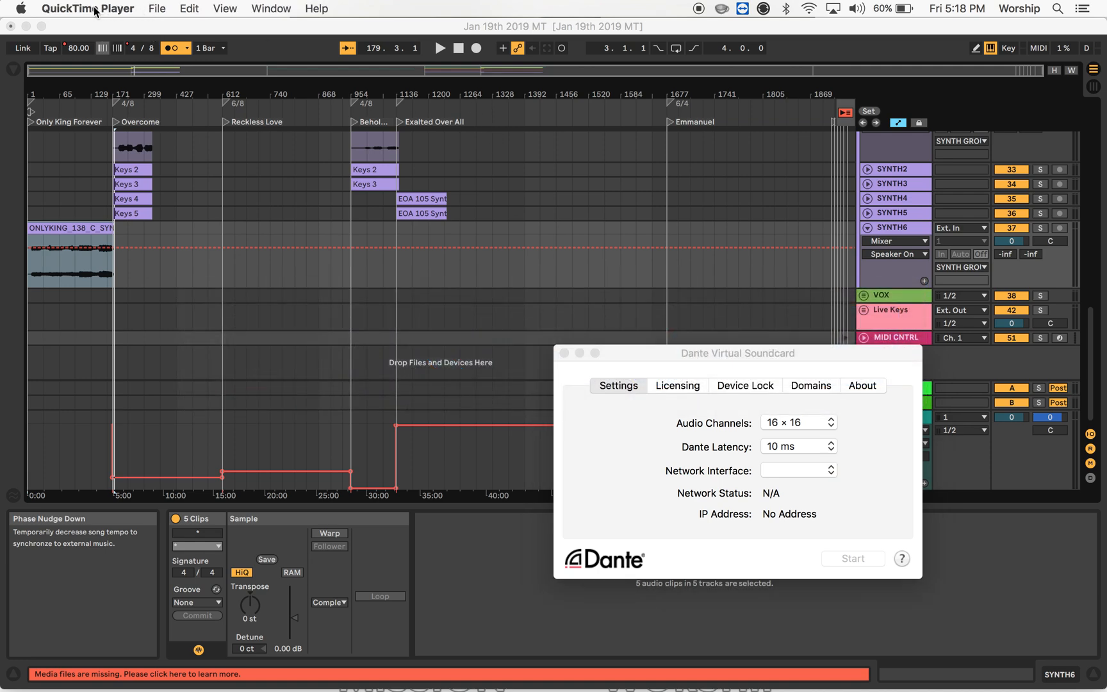
click(162, 14)
click(163, 13)
click(628, 352)
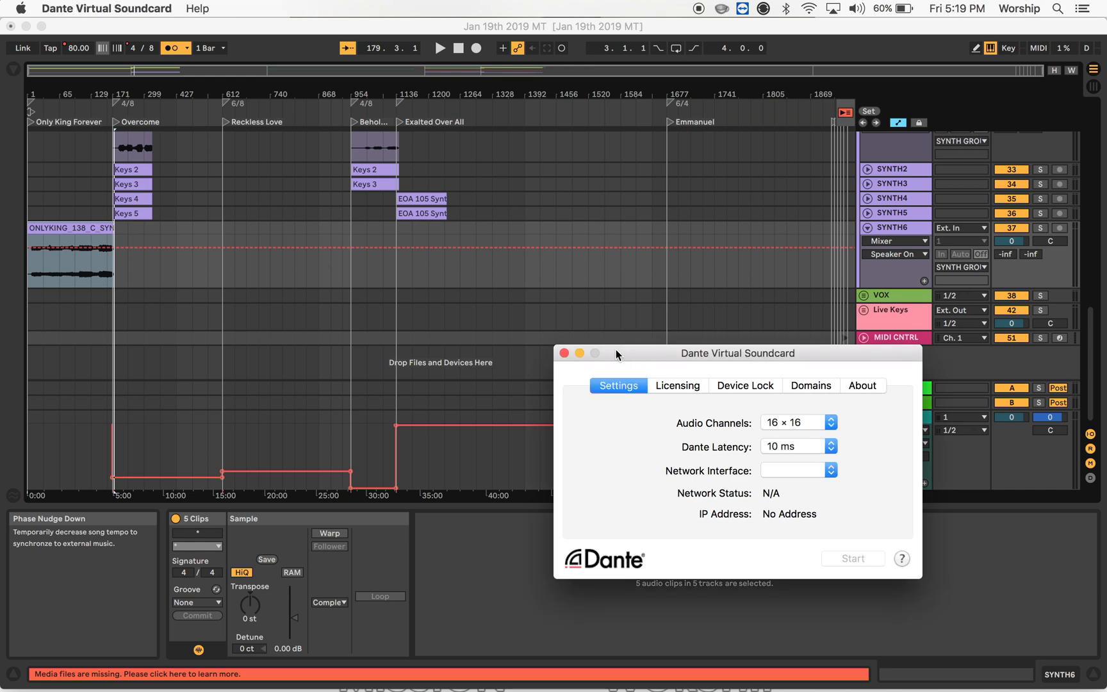
click(564, 353)
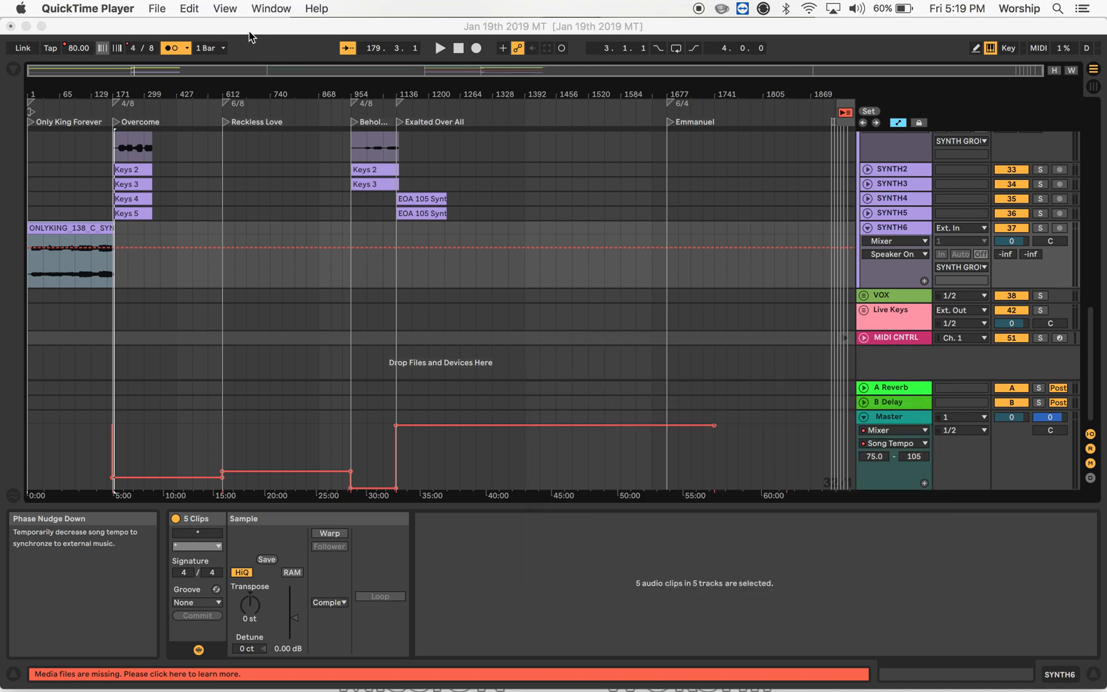
Switch to QuickTime Player and bring all of its windows to the front.
click(281, 9)
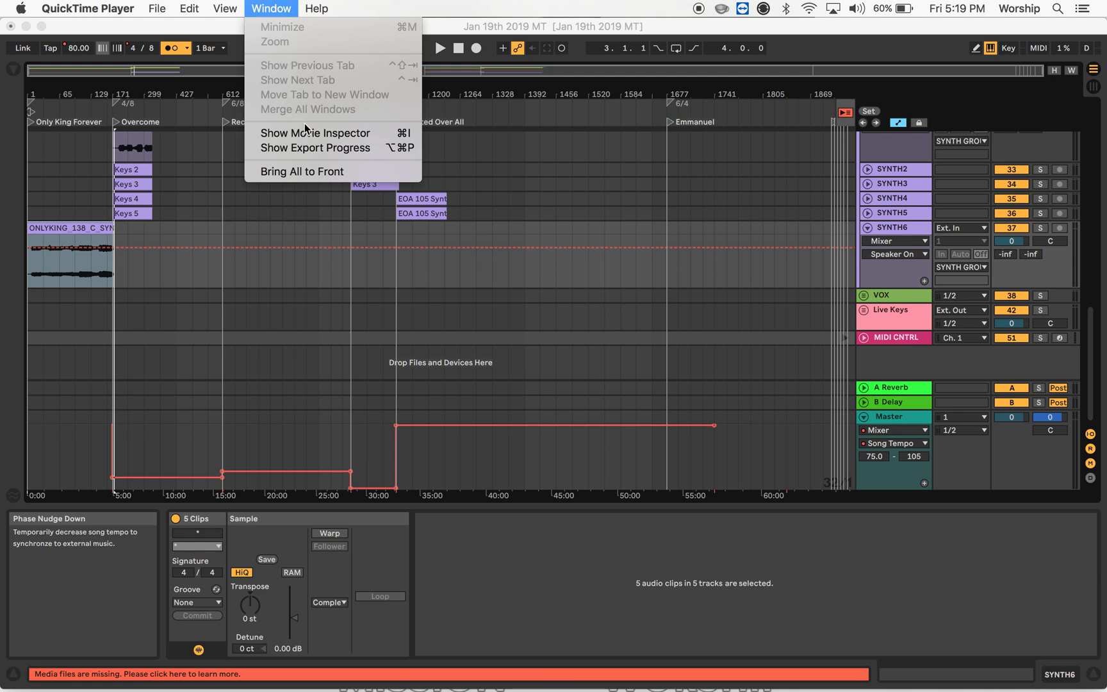
click(311, 172)
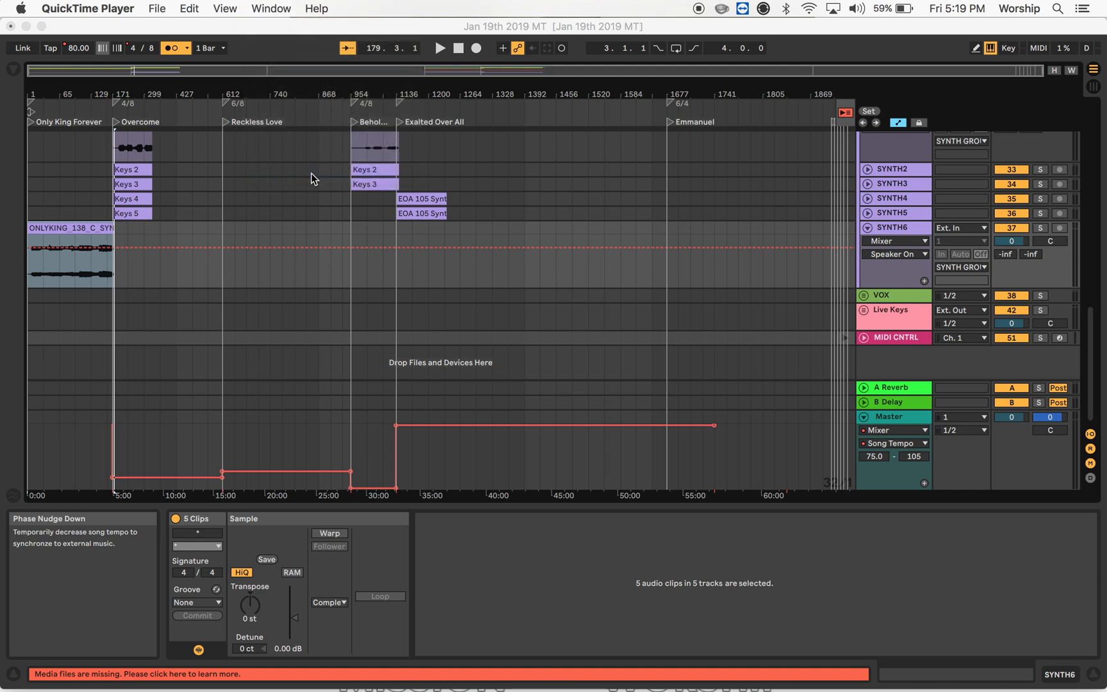